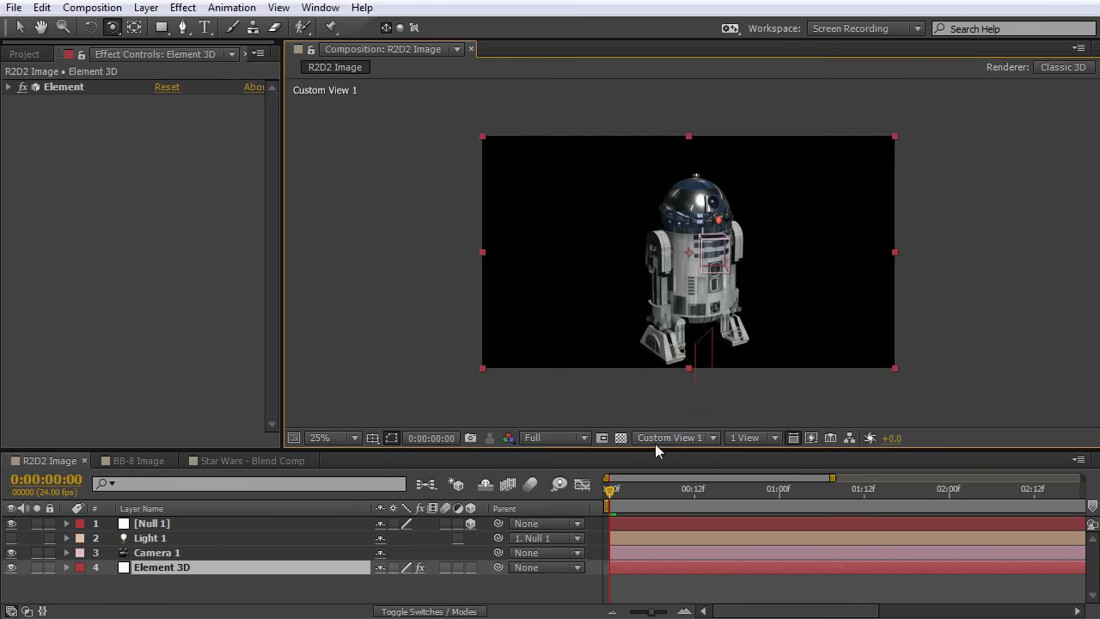
Examine the R2-D2 model from other angles in Custom View 1 and return to the Active Camera view.
left_click(621, 437)
left_click_drag(703, 283, 651, 430)
scroll(703, 296, "up", 2)
left_click(619, 437)
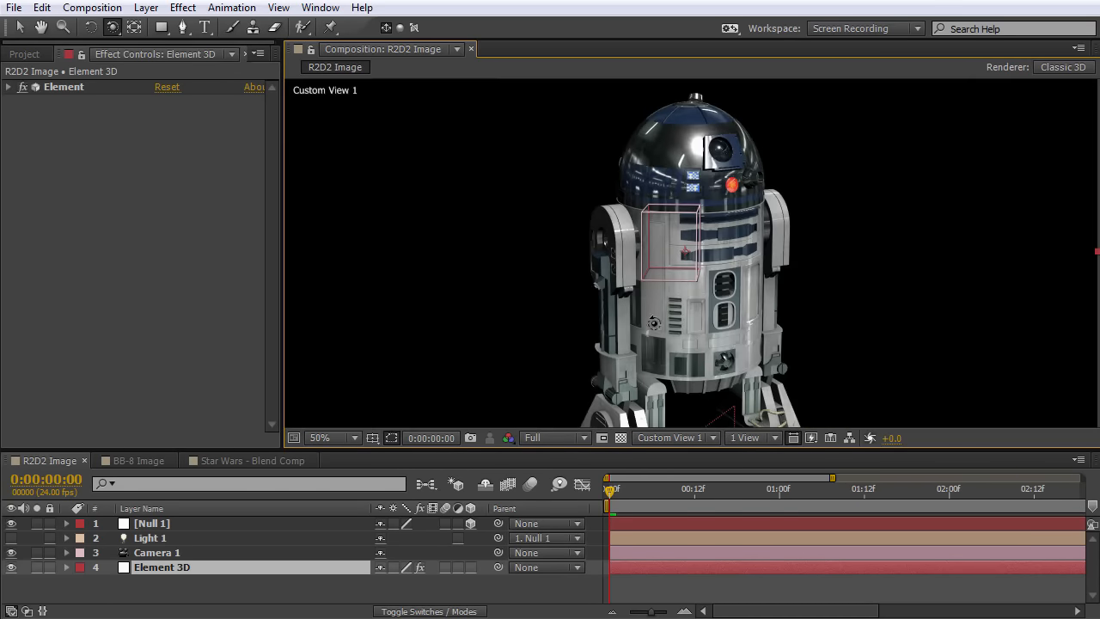
left_click(666, 438)
left_click(681, 459)
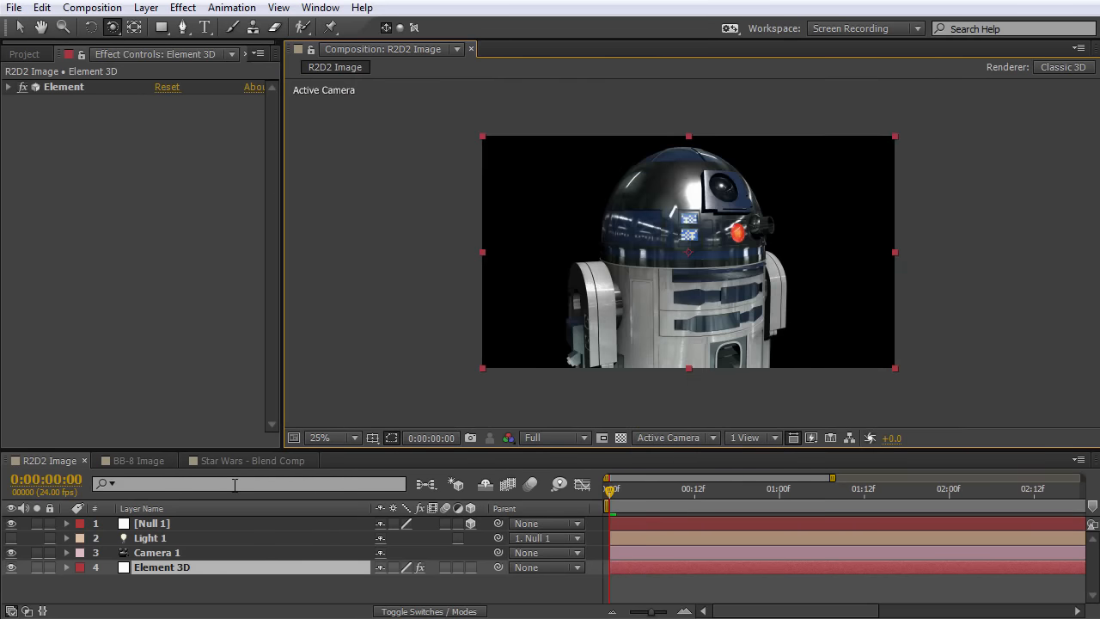
Turn on the visibility of the Light 1 layer.
key("period")
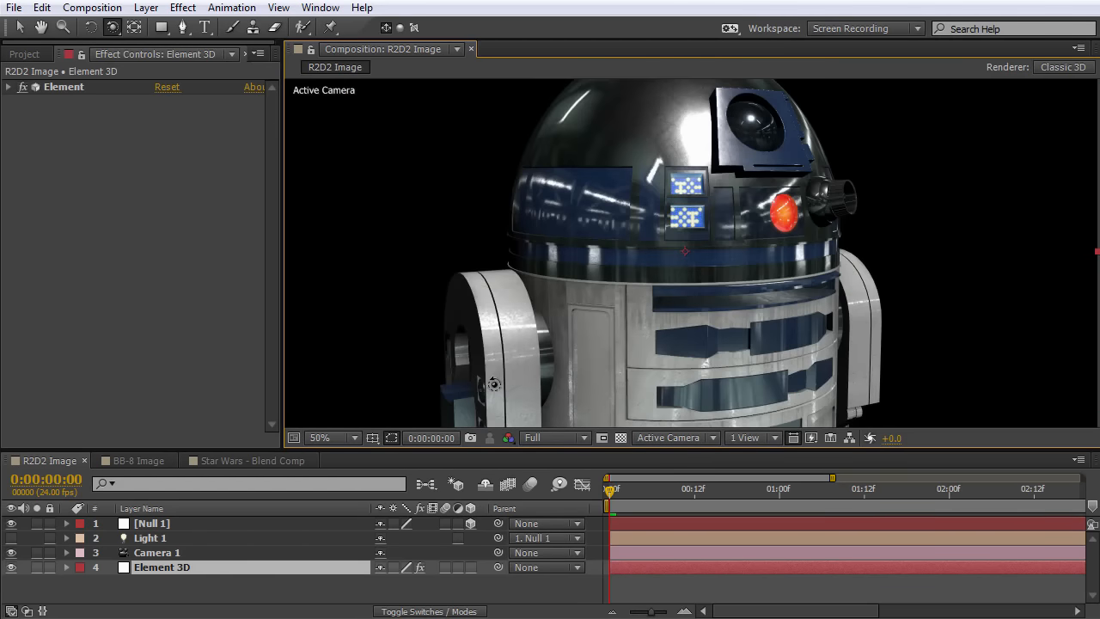
left_click(149, 539)
left_click(11, 537)
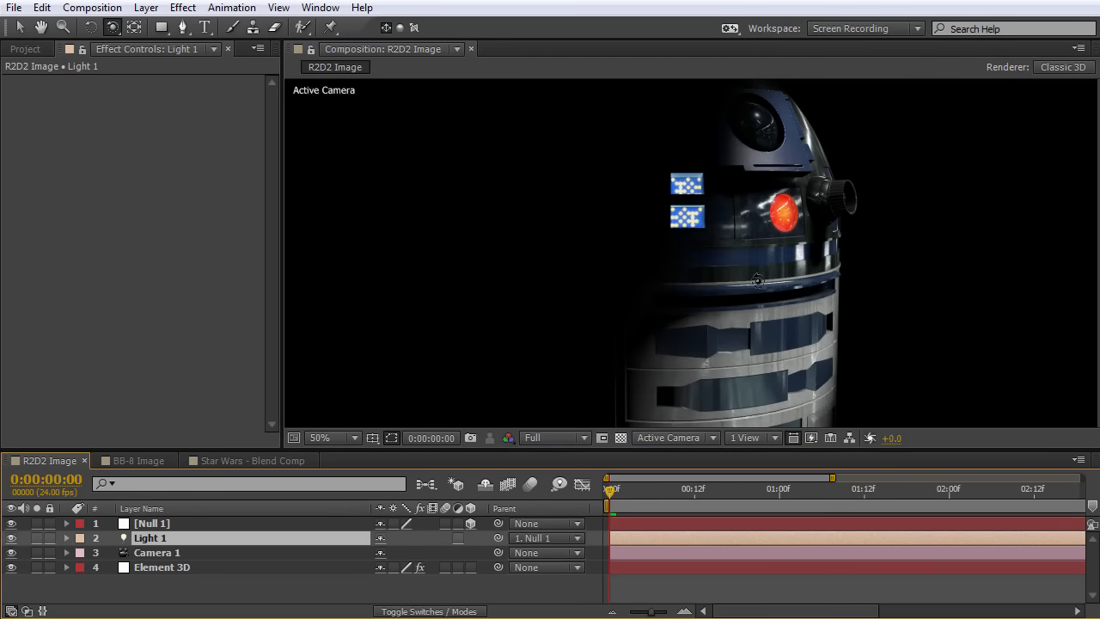
Examine how the spot light is aimed at R2-D2 in Custom View 1, and return to the Active Camera view.
key("comma")
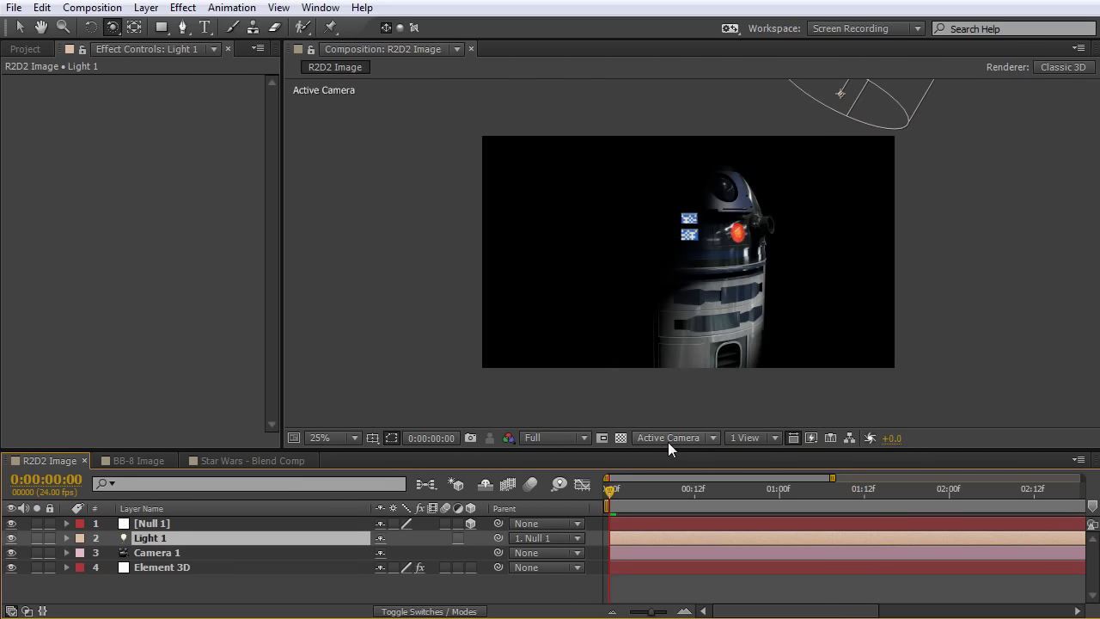
left_click(668, 439)
left_click(693, 618)
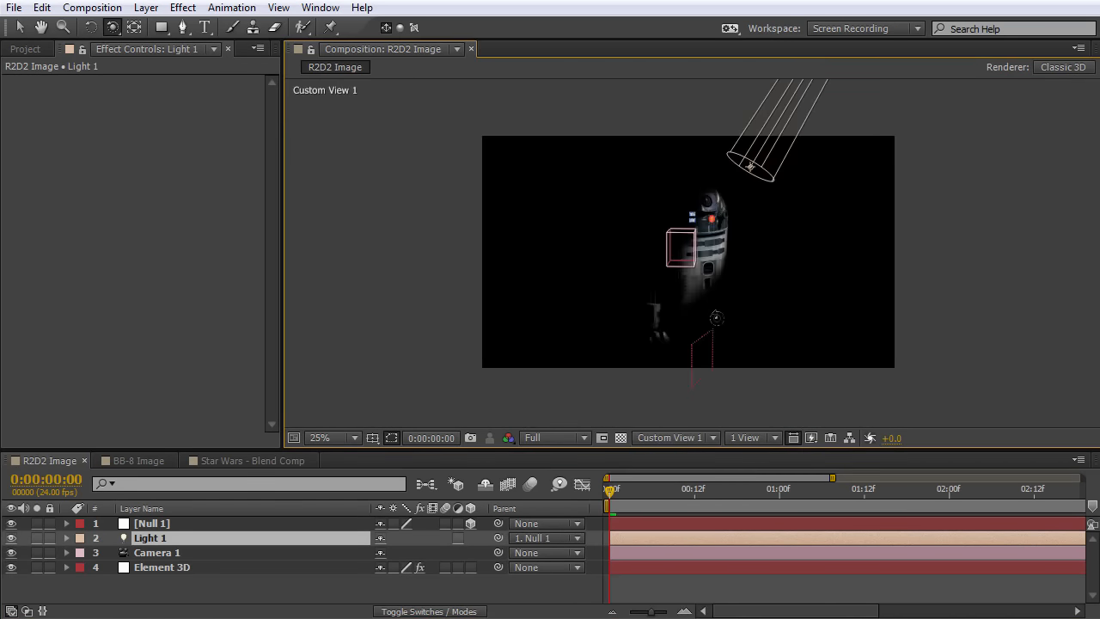
left_click_drag(715, 317, 728, 257)
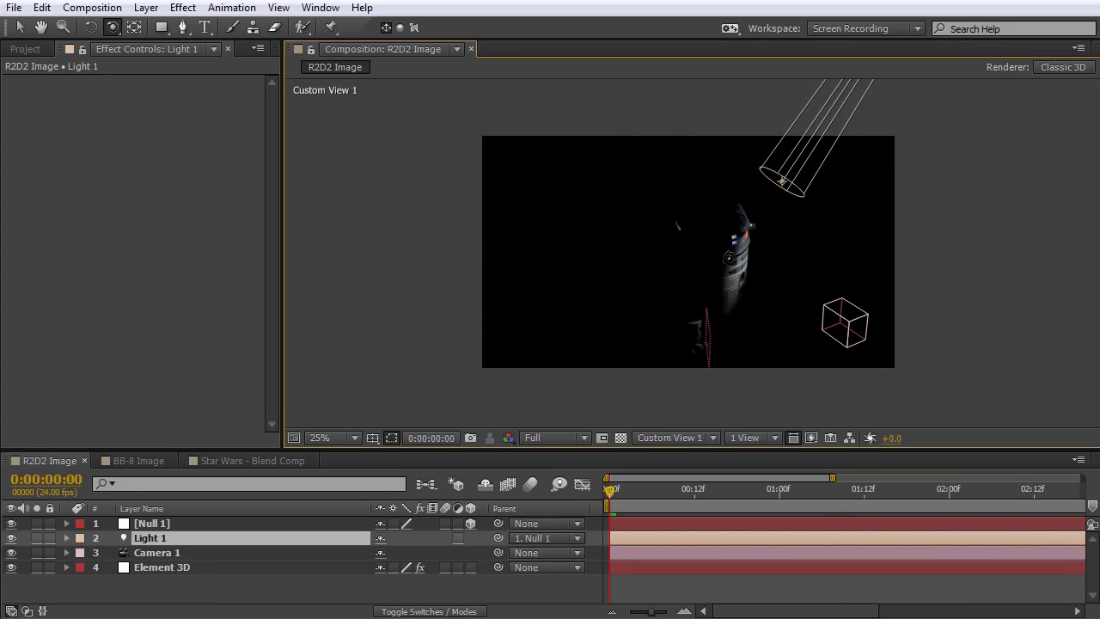
scroll(693, 262, "up", 2)
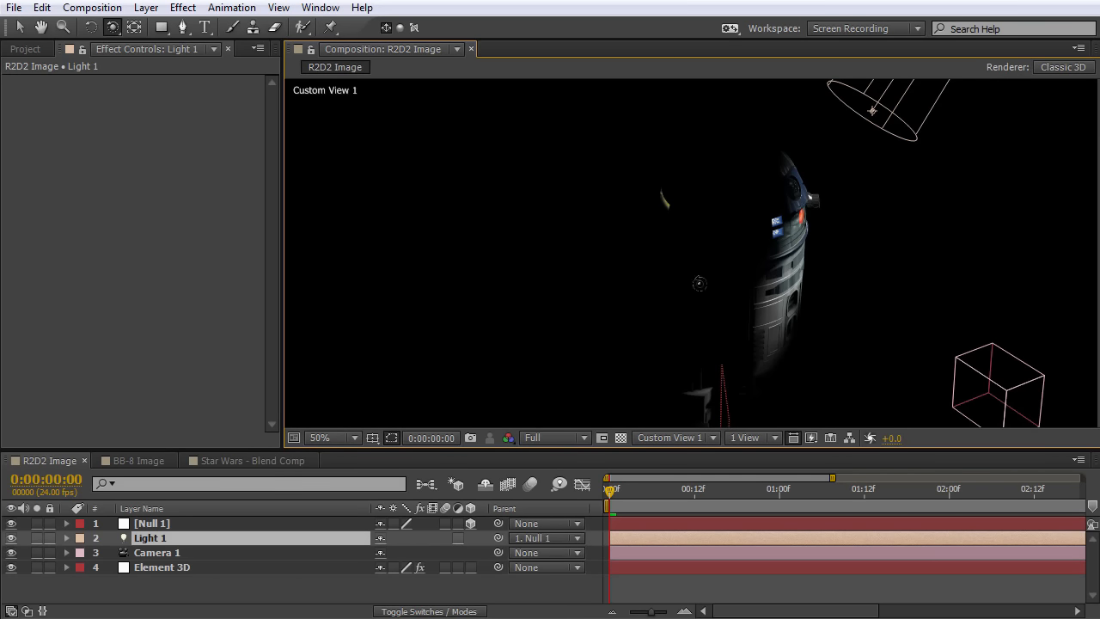
left_click_drag(700, 284, 710, 263)
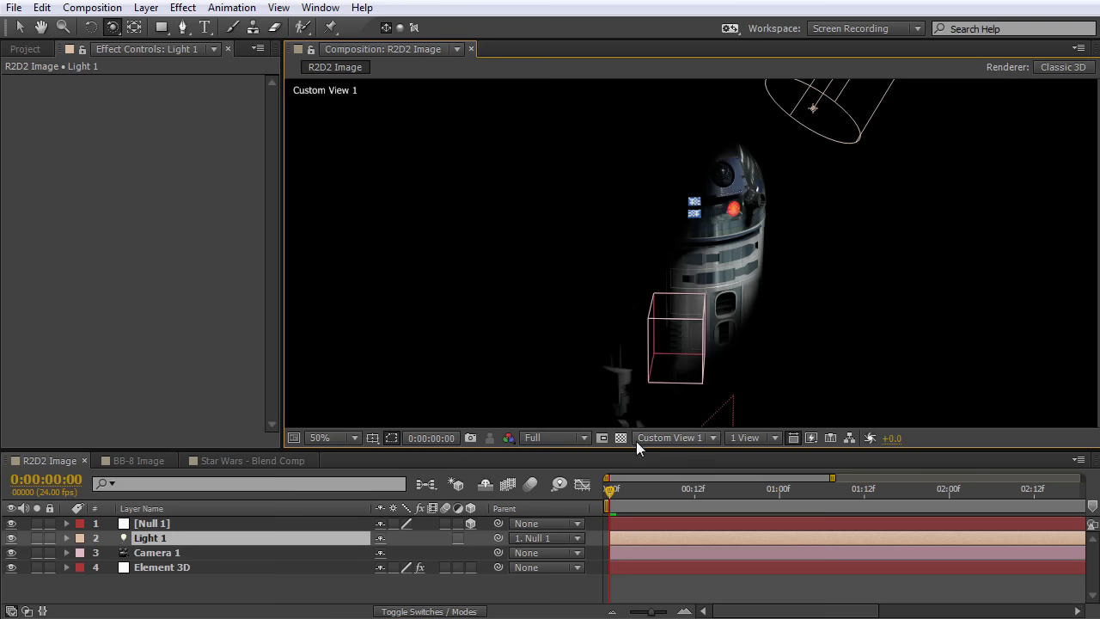
left_click(661, 439)
left_click(672, 462)
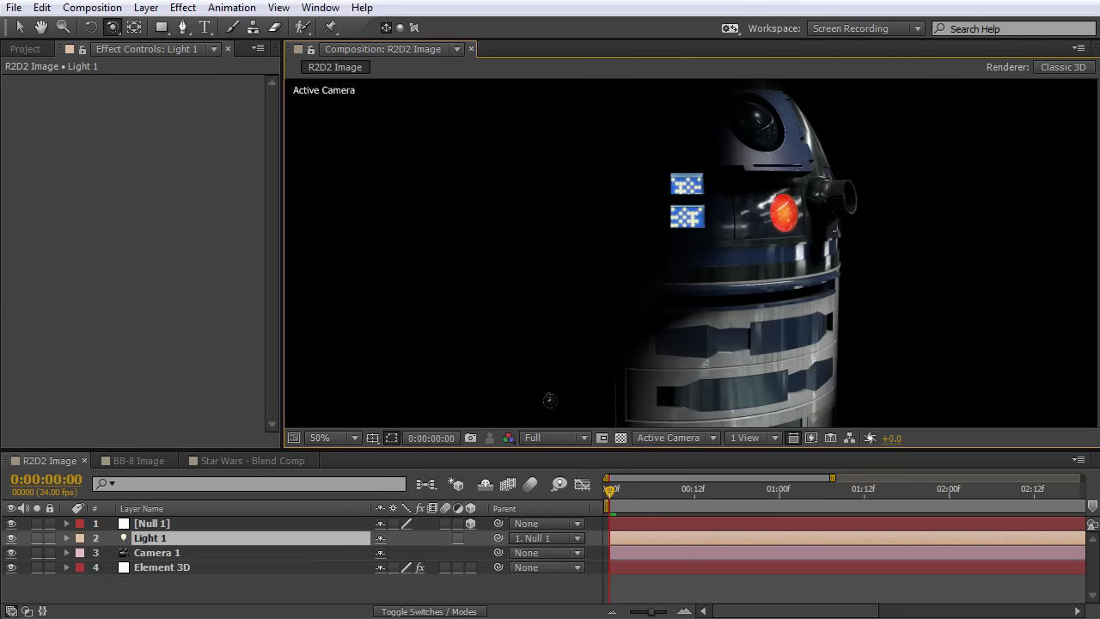
Try a Lighting Influence of 40% in the Element effect's Physical Environment, inspect the model, and restore it to 100%.
left_click(187, 574)
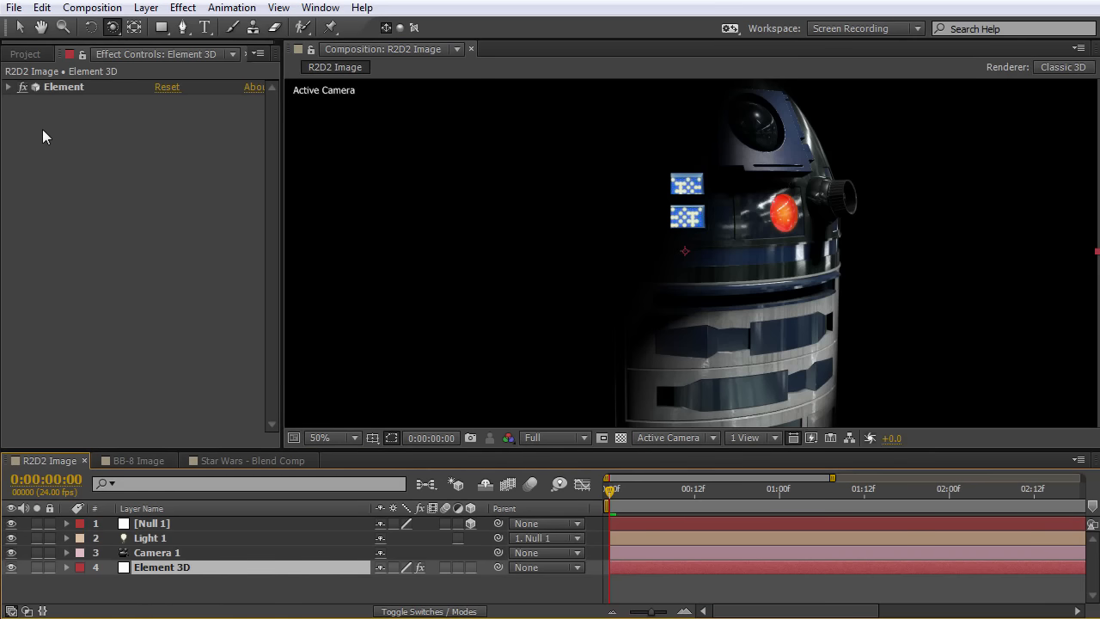
left_click(10, 87)
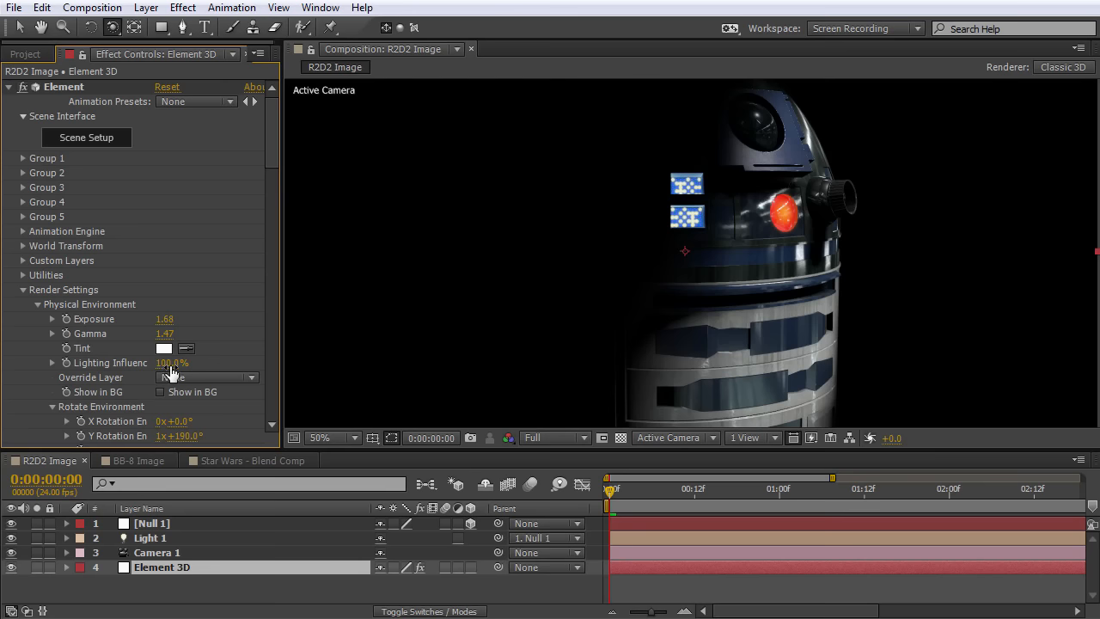
left_click_drag(171, 371, 123, 367)
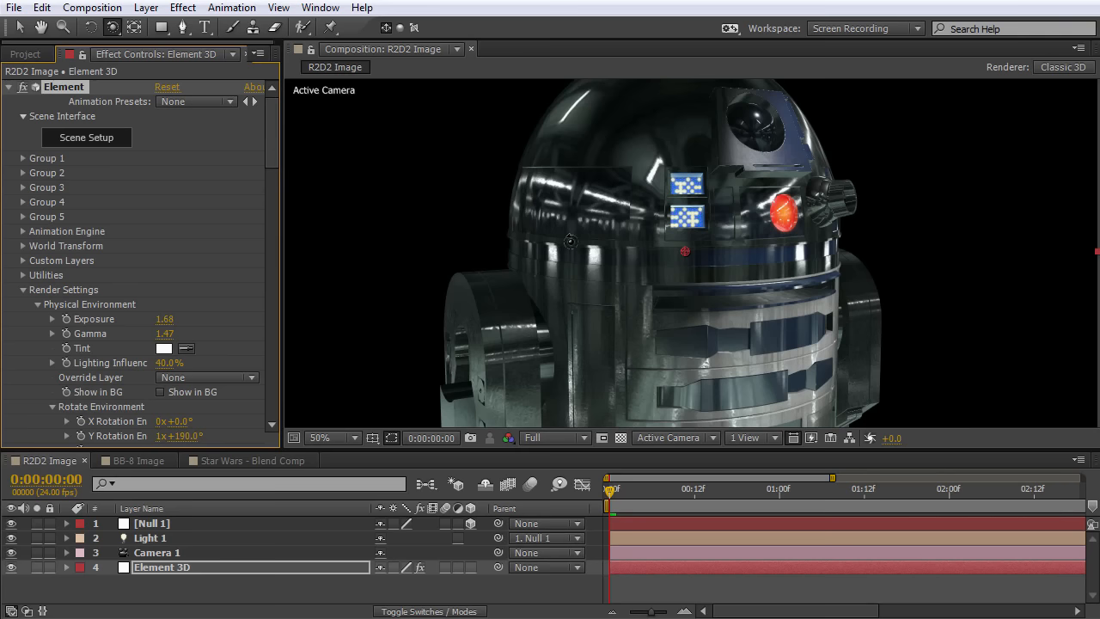
left_click_drag(556, 257, 580, 275)
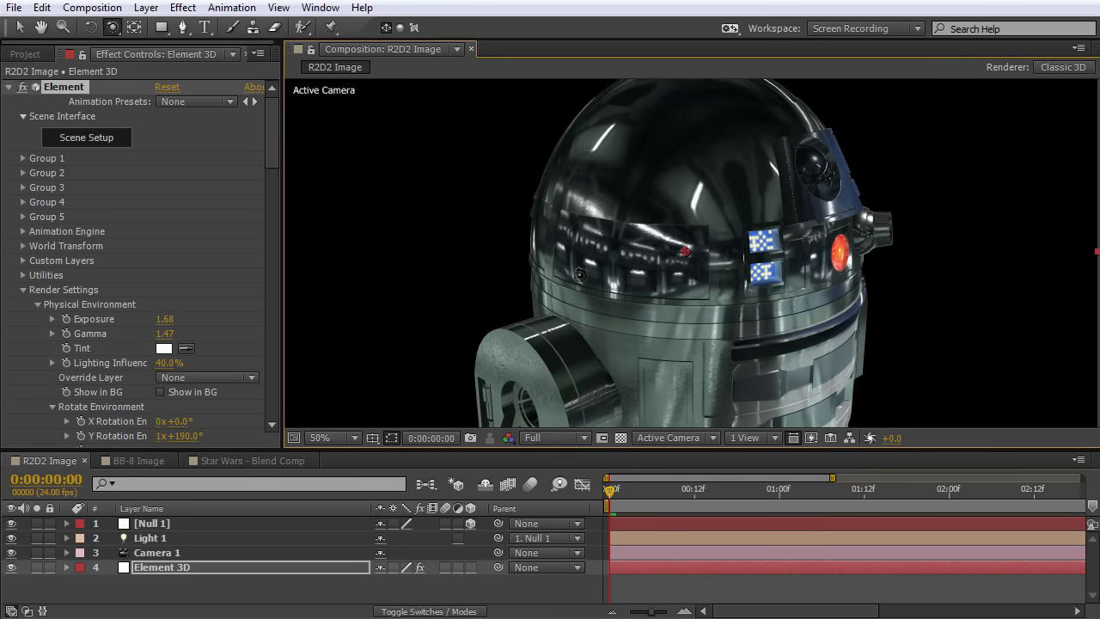
left_click_drag(697, 301, 606, 290)
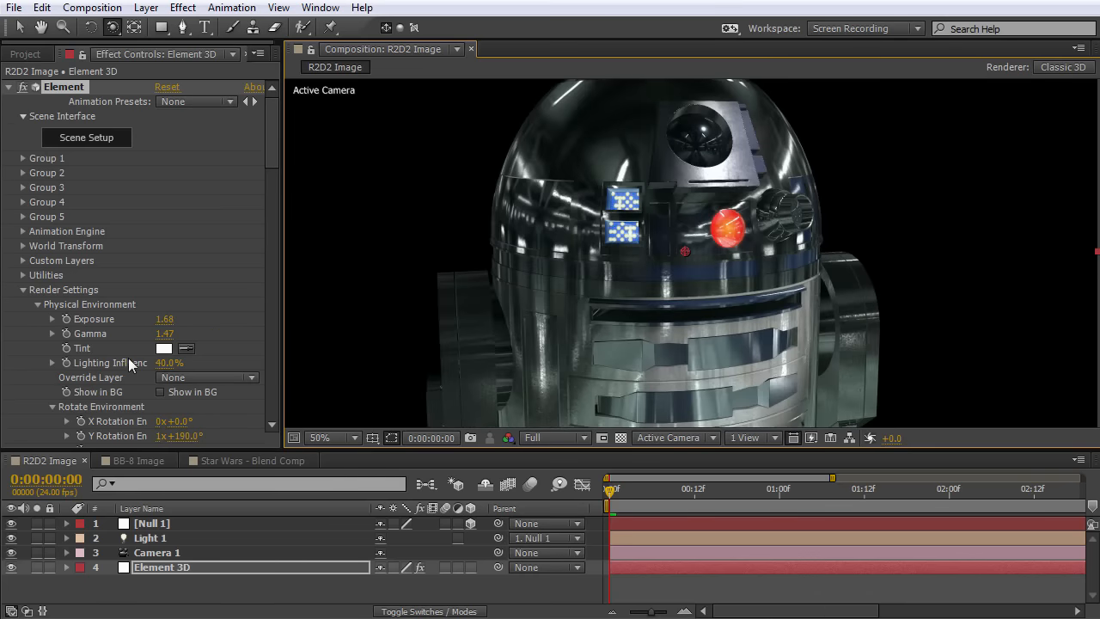
left_click_drag(168, 370, 325, 371)
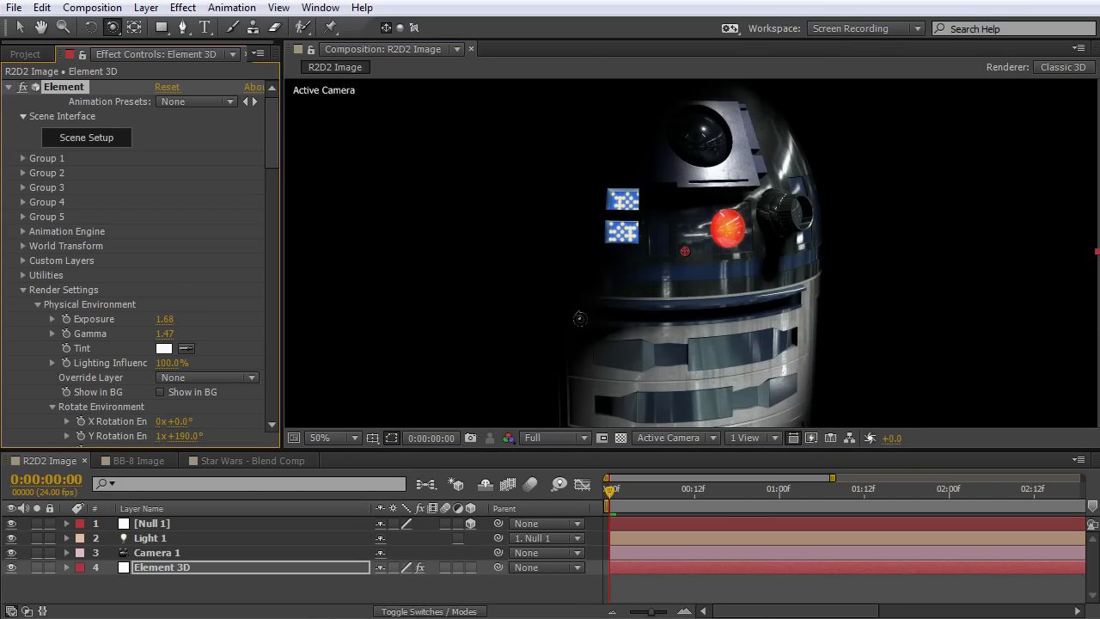
Show the transparency grid and orbit the camera to examine the model's unlit silhouette.
left_click_drag(607, 330, 924, 90)
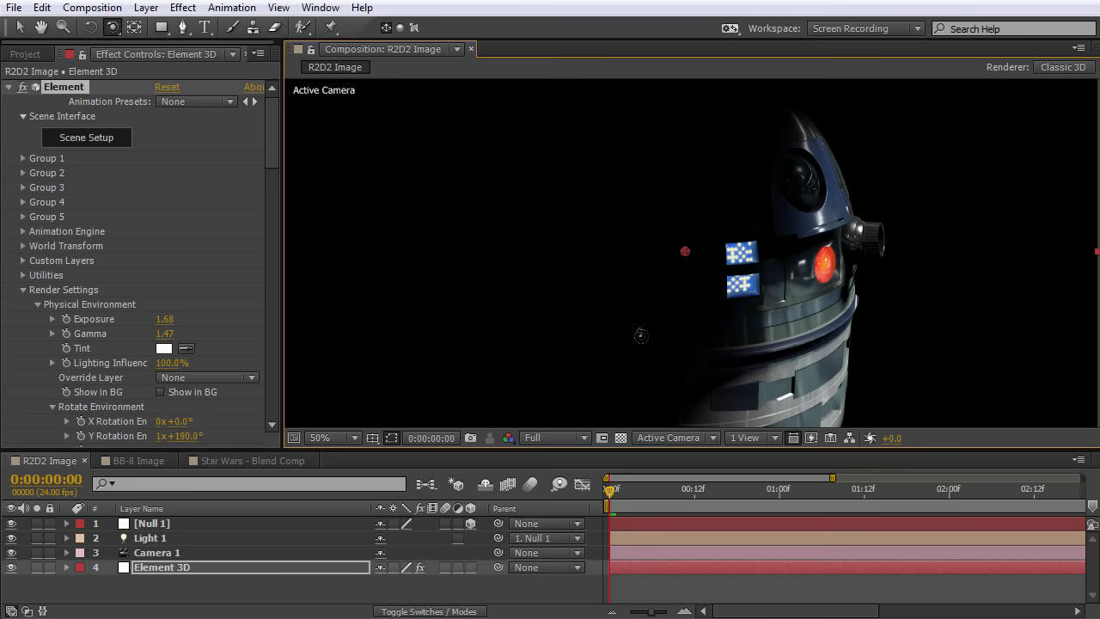
left_click(621, 438)
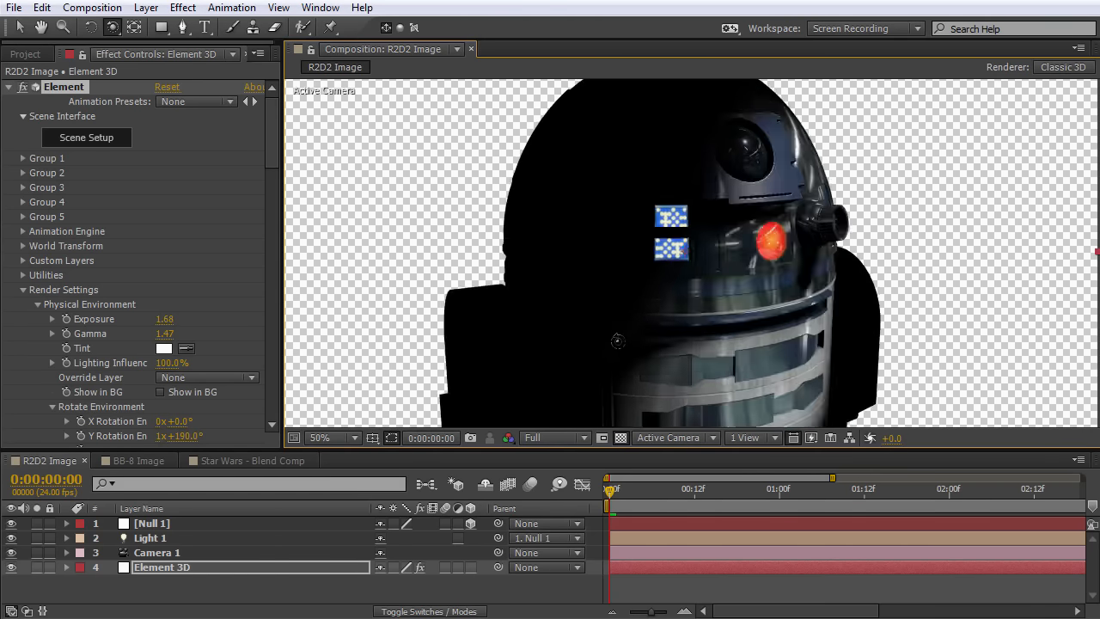
left_click_drag(617, 341, 640, 248)
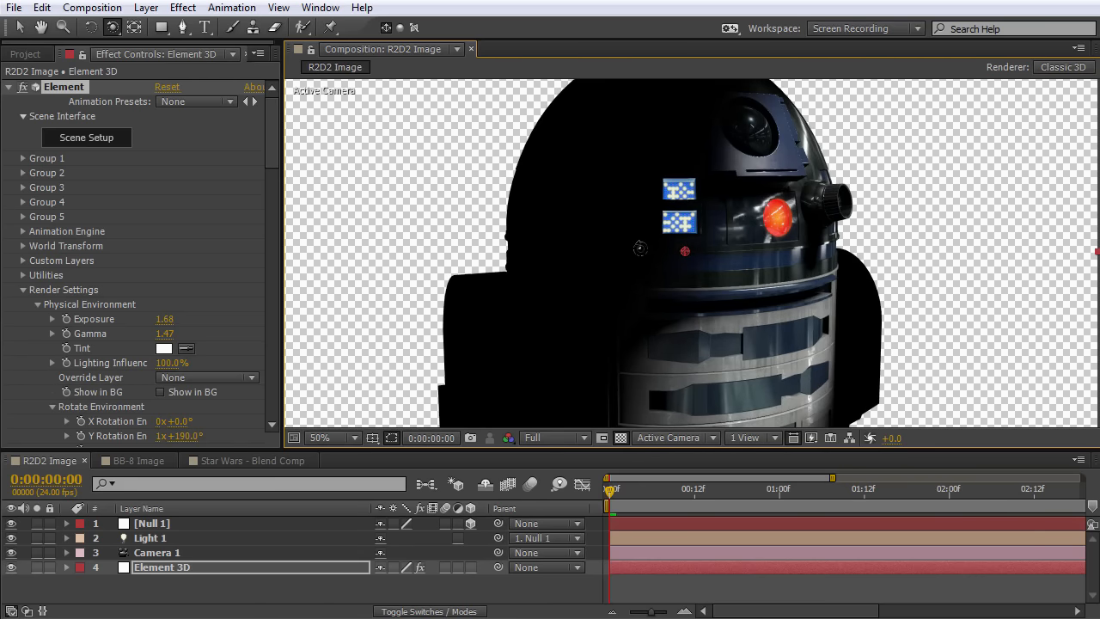
Reveal Light 1's options, try a Cone Feather of 19%, and undo the change.
left_click(144, 540)
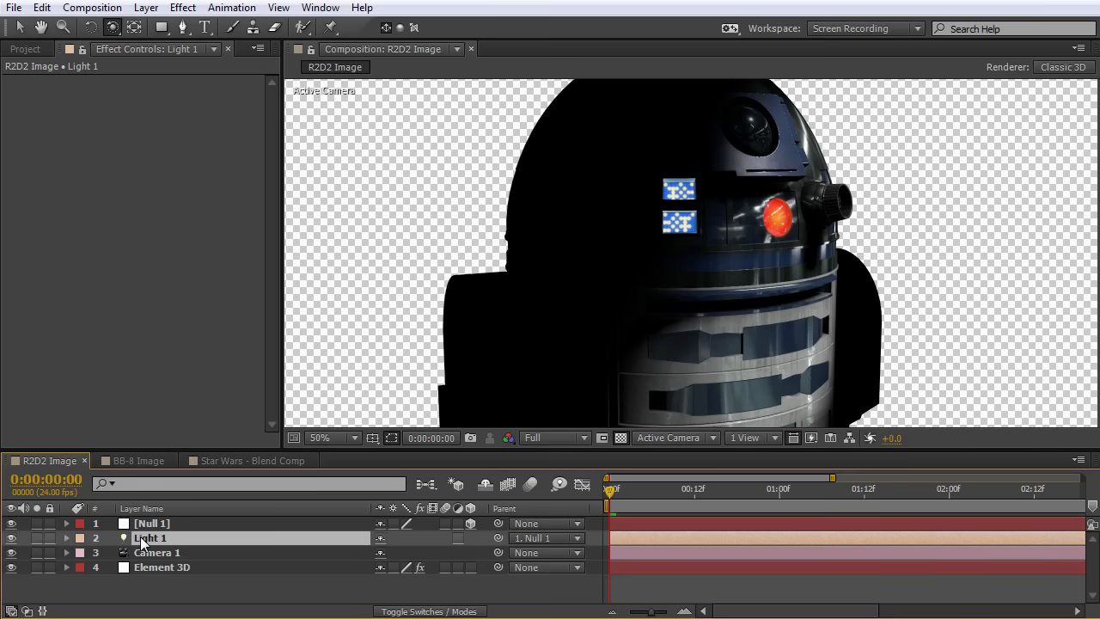
key("a")
key("a")
scroll(199, 539, "down", 1)
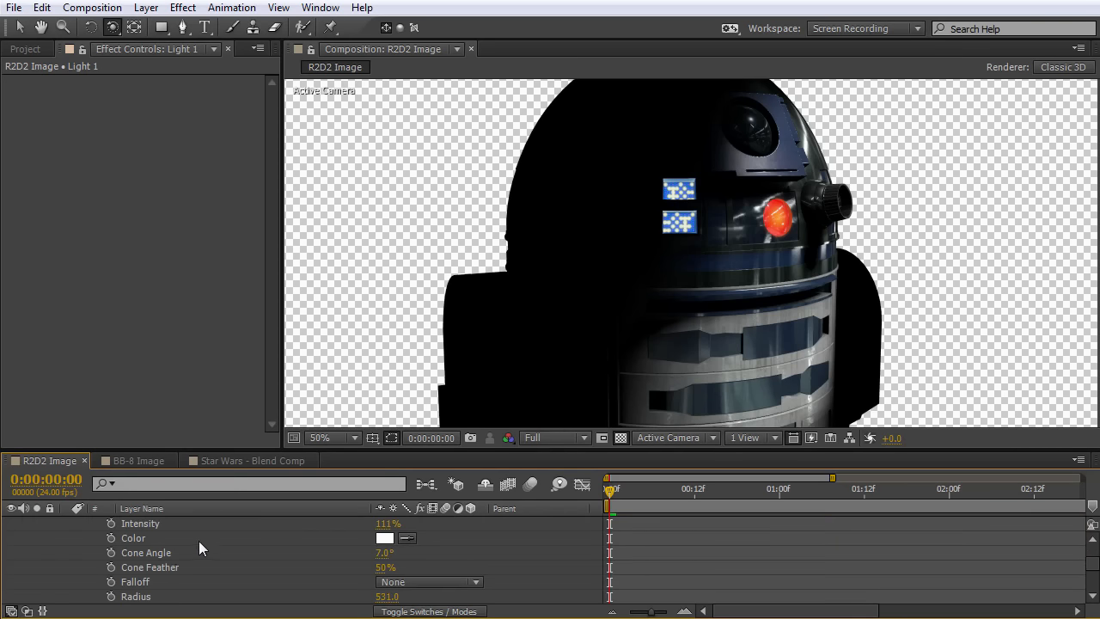
mouse_move(381, 558)
left_mouse_down()
mouse_move(388, 552)
mouse_move(376, 552)
mouse_move(379, 567)
mouse_move(345, 567)
mouse_move(355, 568)
left_mouse_up()
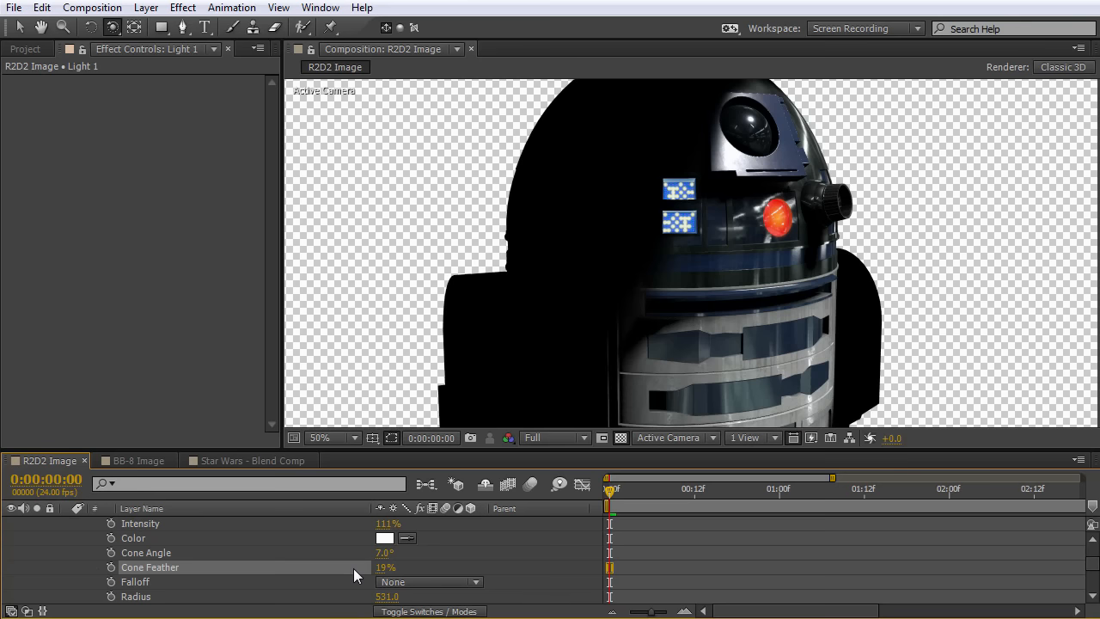
key("ctrl+z")
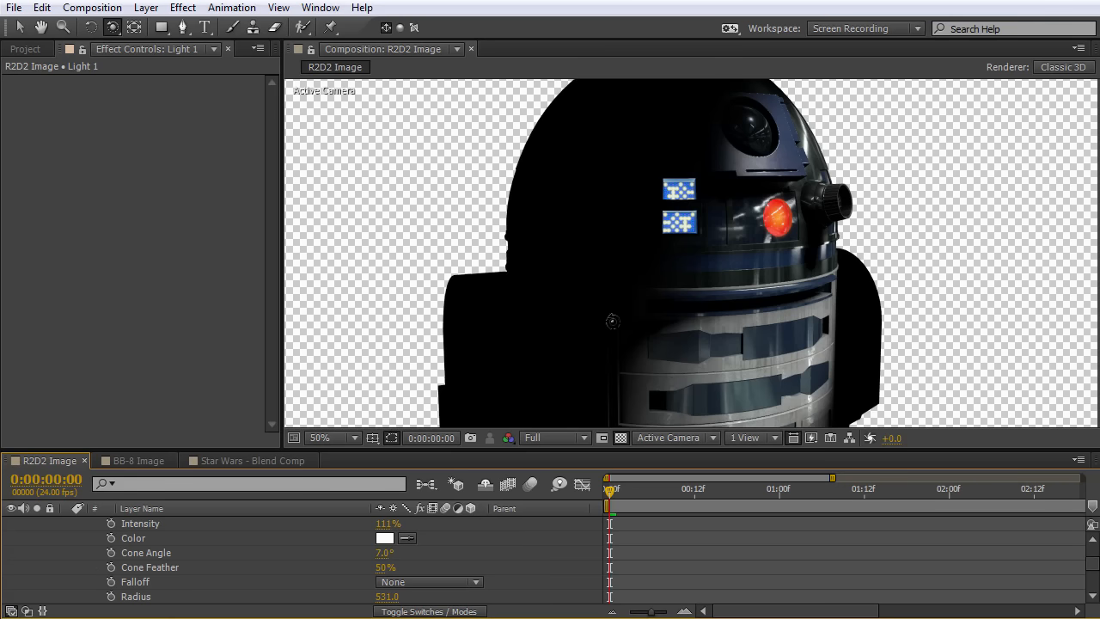
Create a white (FFFFFF) 1920 x 1080 px solid named BG.
key("comma")
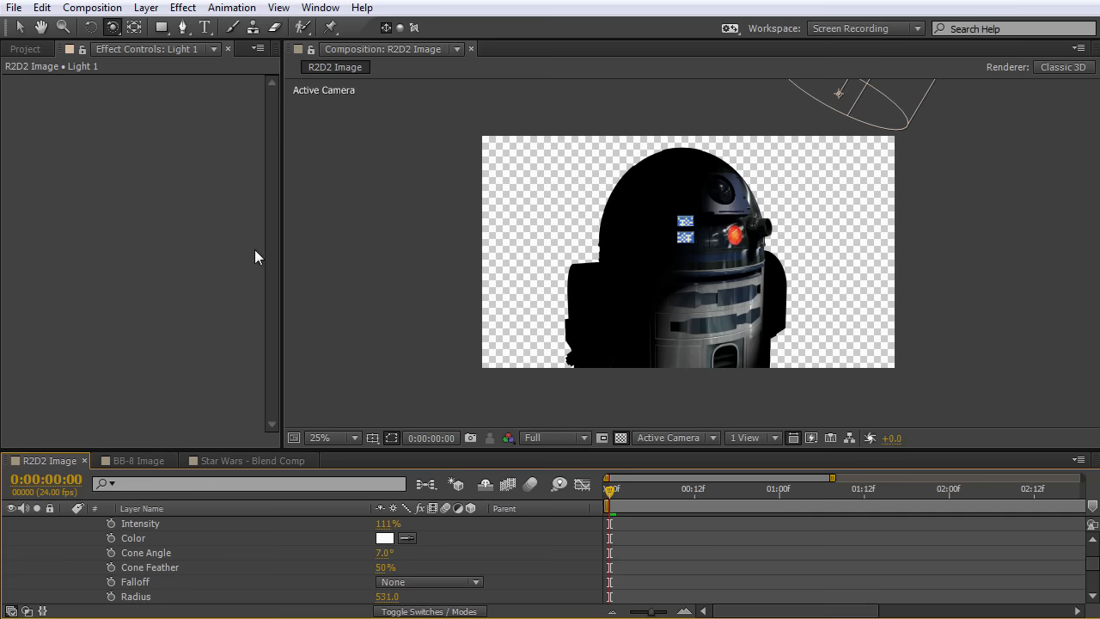
key("v")
right_click(369, 149)
mouse_move(413, 159)
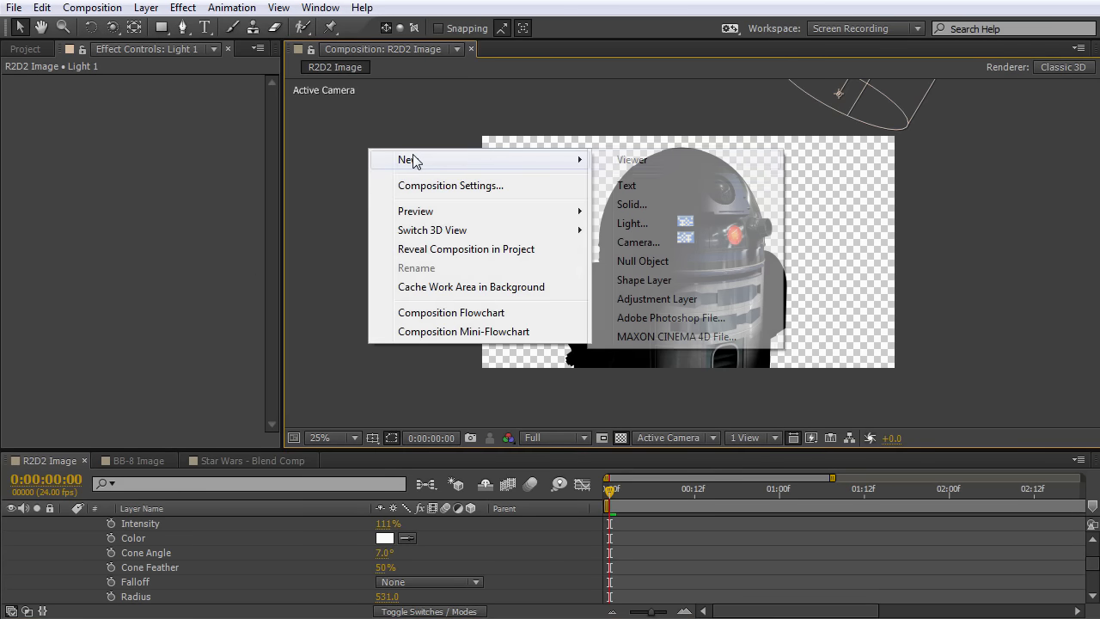
left_click(658, 205)
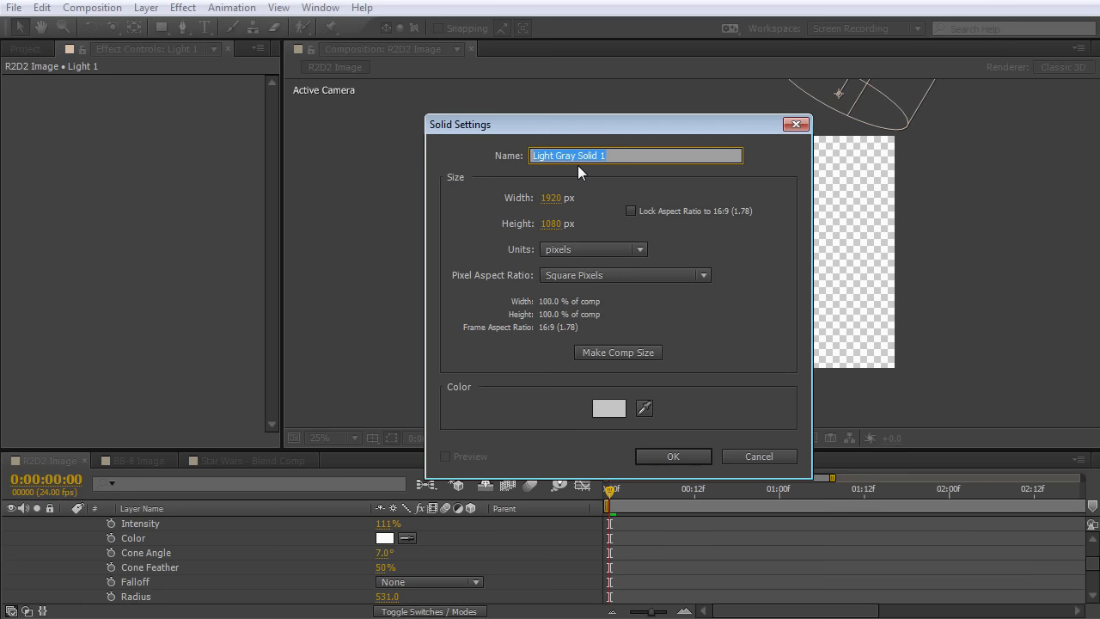
type("BG")
left_click(608, 408)
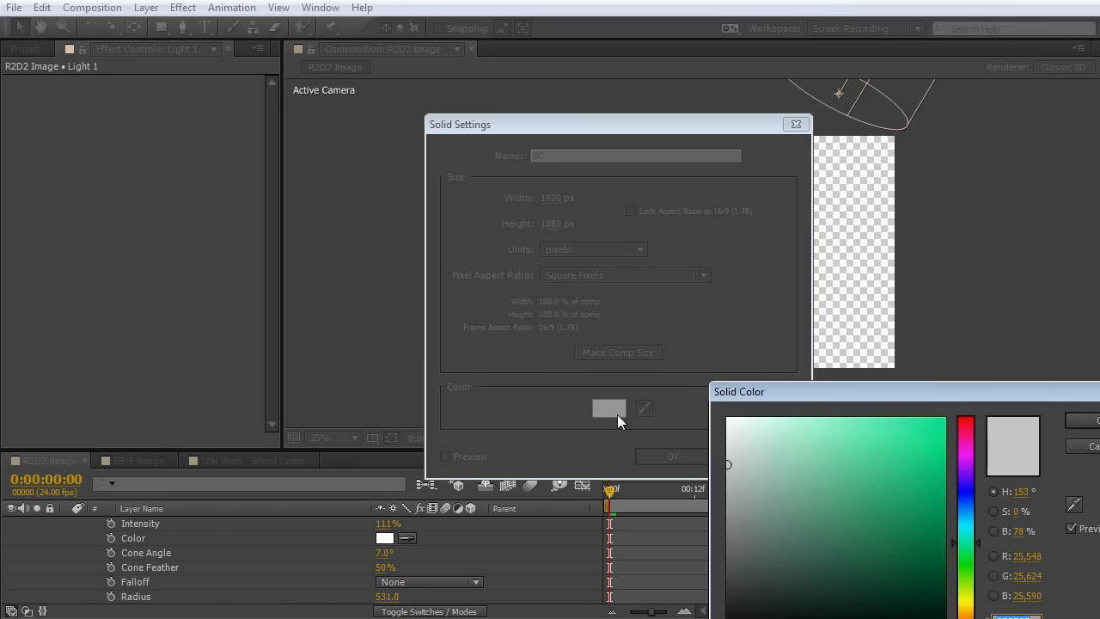
left_click_drag(786, 393, 597, 270)
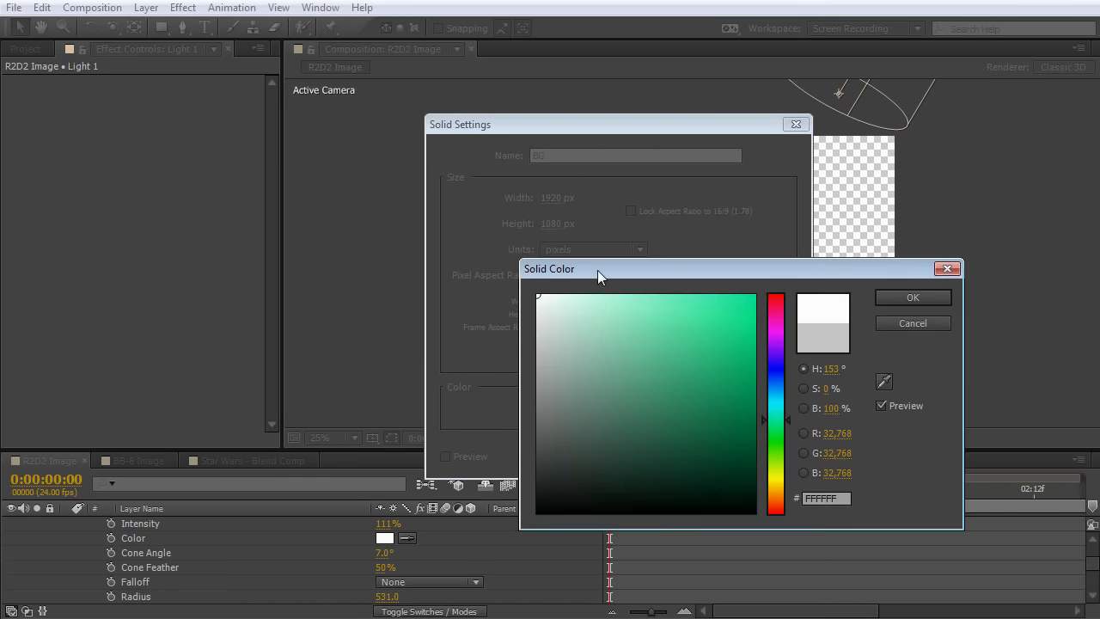
left_click(912, 297)
left_click(679, 453)
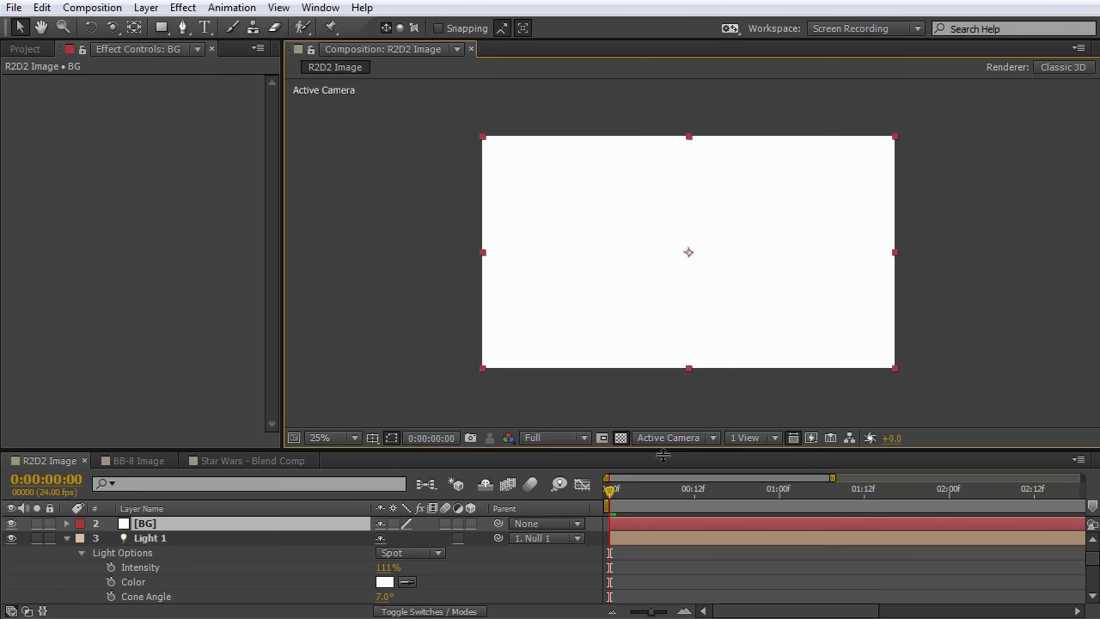
Collapse the Light 1 properties and move the BG layer below the Element 3D layer.
left_click(67, 538)
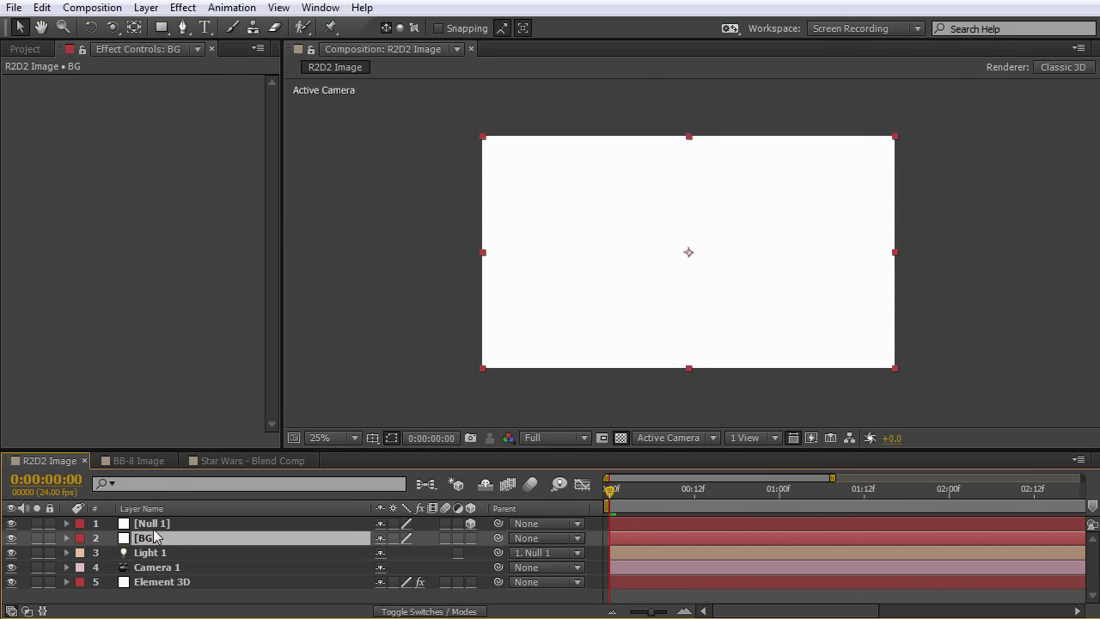
left_click_drag(156, 579, 158, 593)
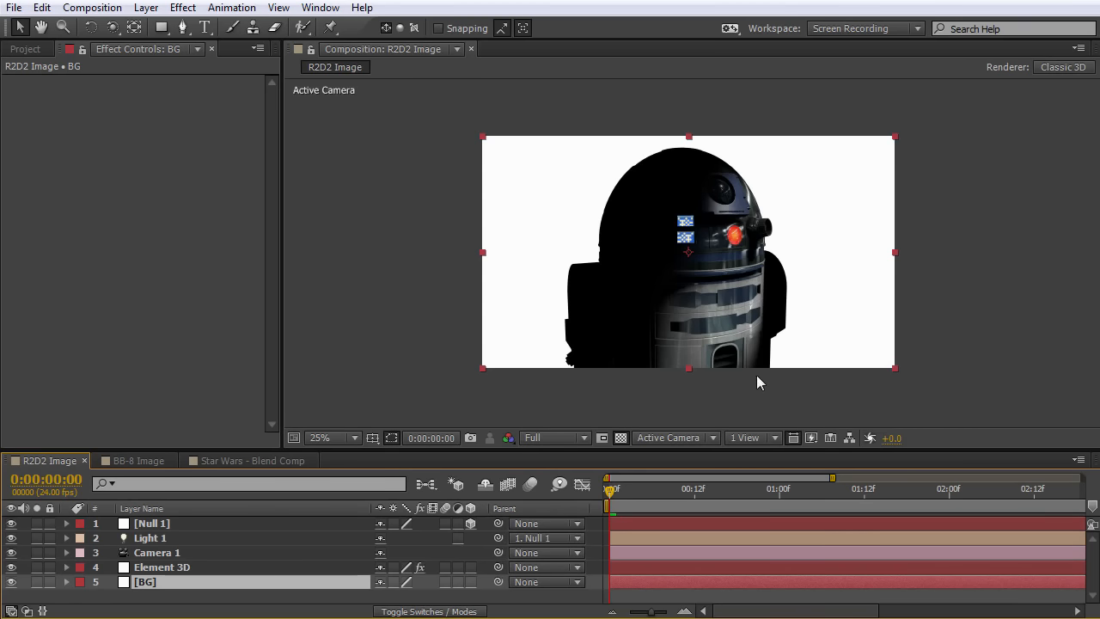
Turn off the transparency grid and compare the model with the BG layer hidden and shown, leaving BG visible.
left_click(11, 581)
left_click(620, 439)
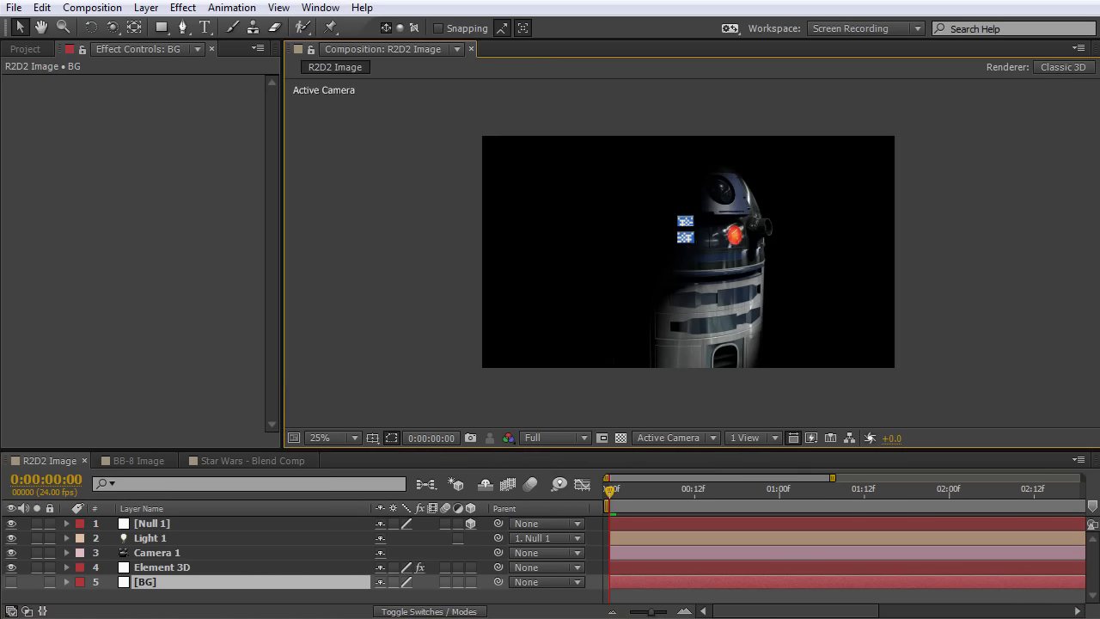
left_click(11, 582)
left_click(11, 581)
left_click(12, 581)
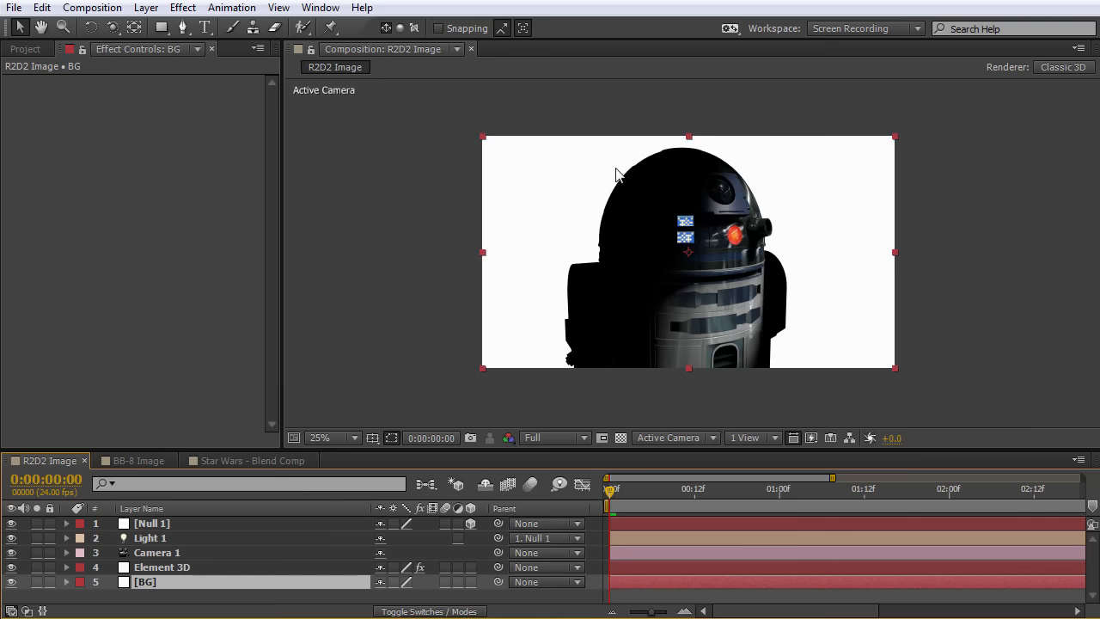
Set the Element 3D layer's Render Mode to Full Render.
key("period")
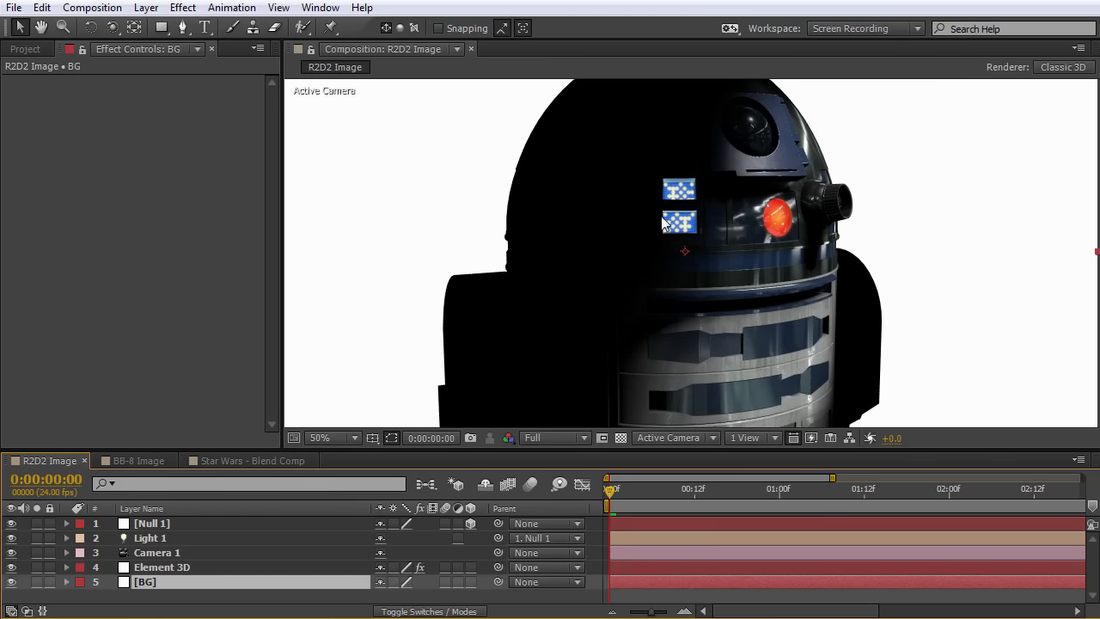
left_click(152, 568)
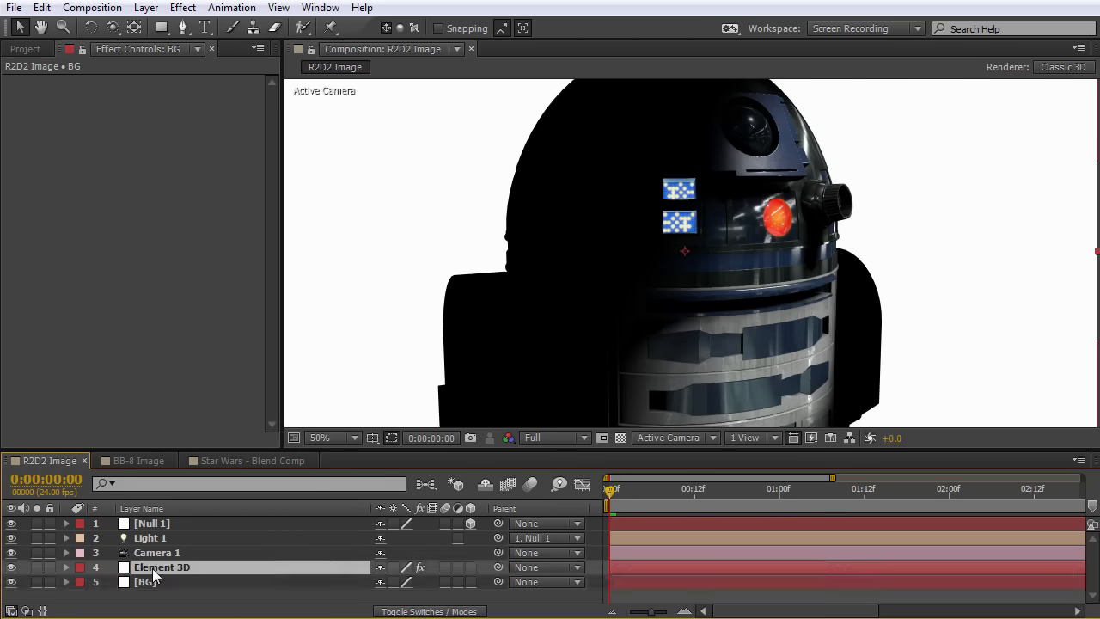
left_click_drag(270, 144, 271, 217)
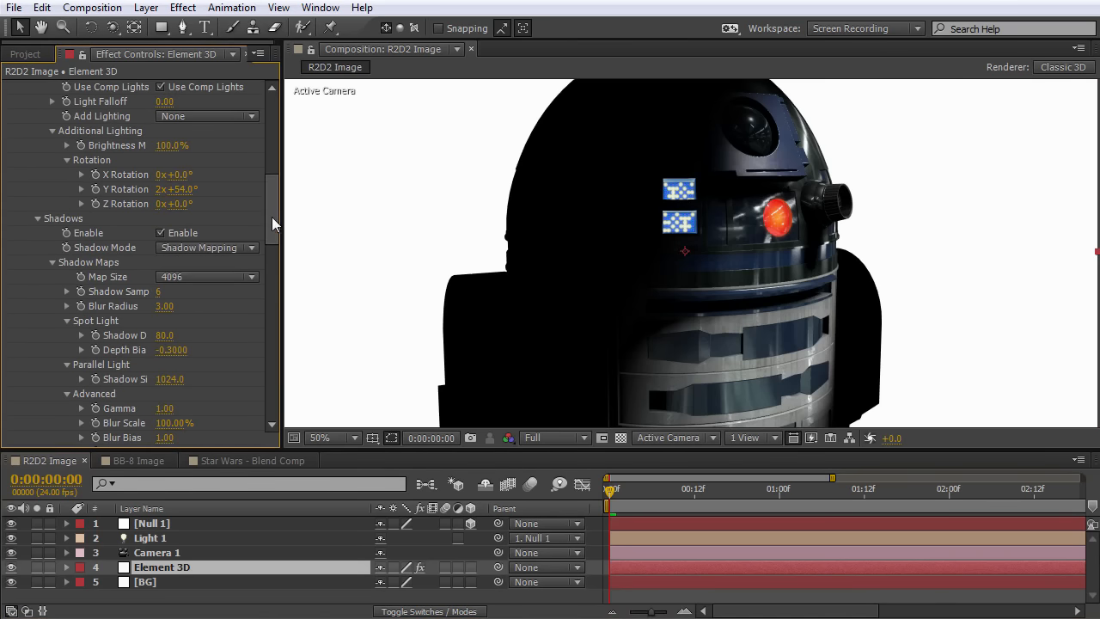
scroll(206, 246, "down", 8)
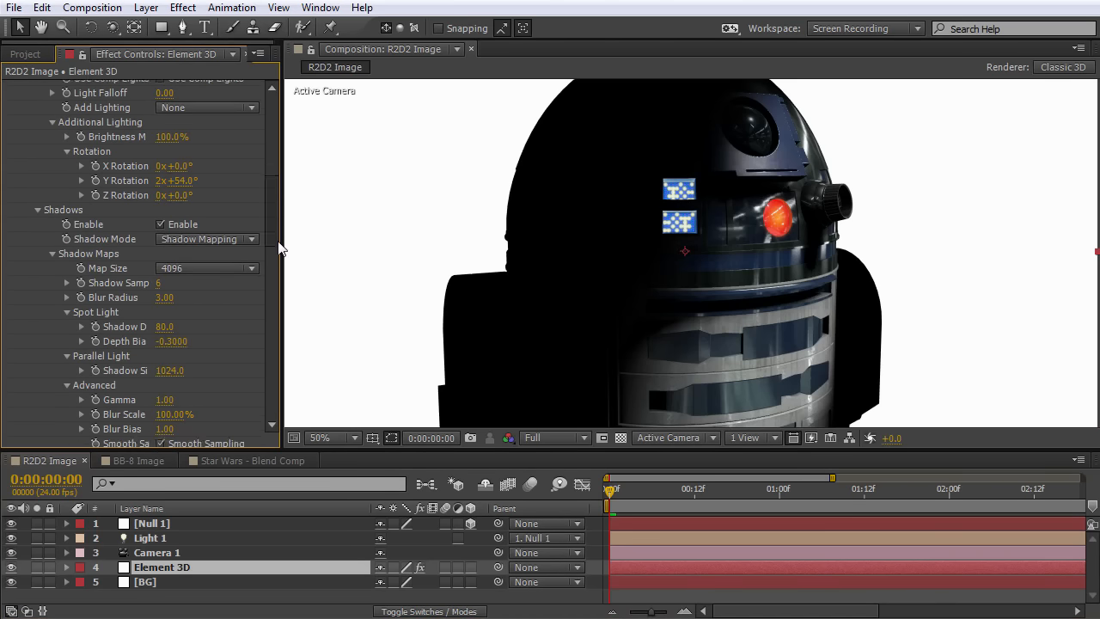
left_click_drag(269, 255, 270, 377)
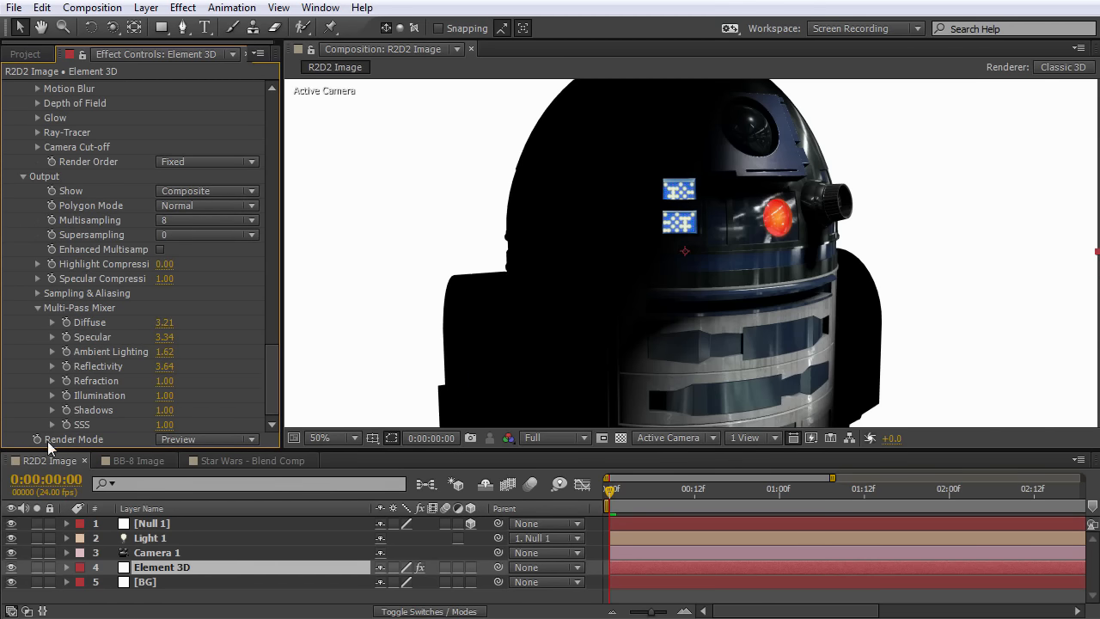
left_click(189, 440)
left_click(193, 457)
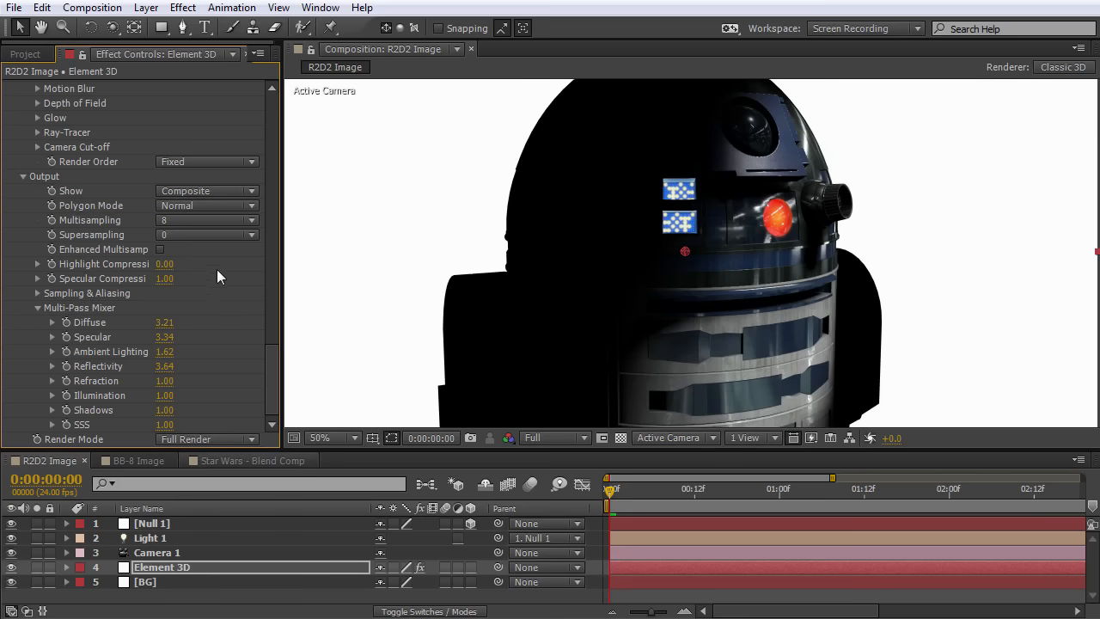
Review the Supersampling choices without changing them and inspect the R2-D2 silhouette's edges up close and in full view.
left_click(168, 239)
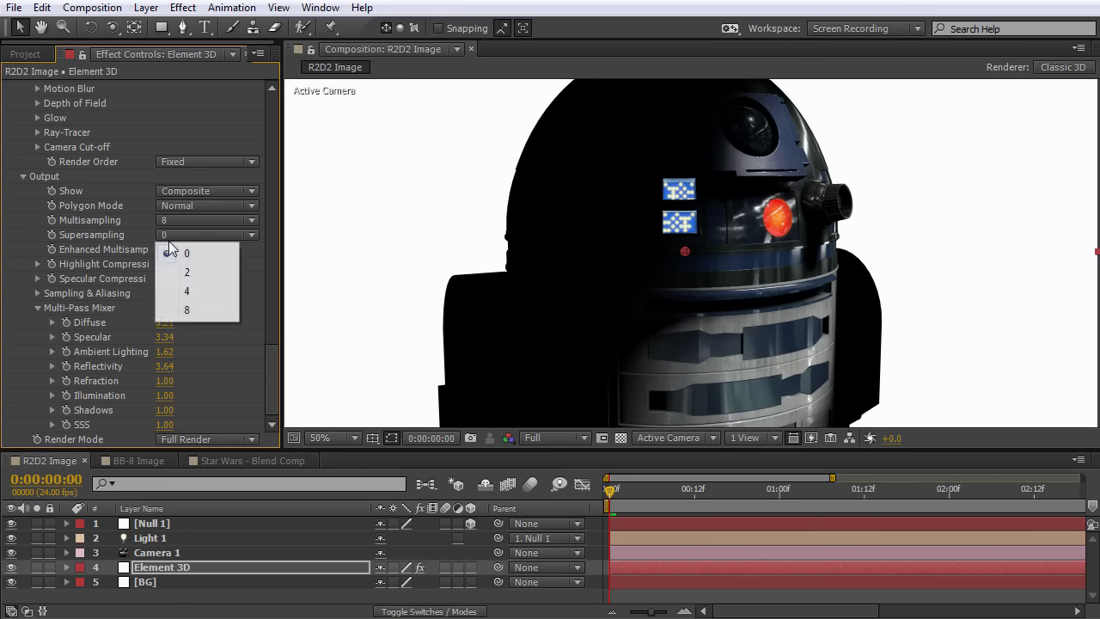
left_click(139, 235)
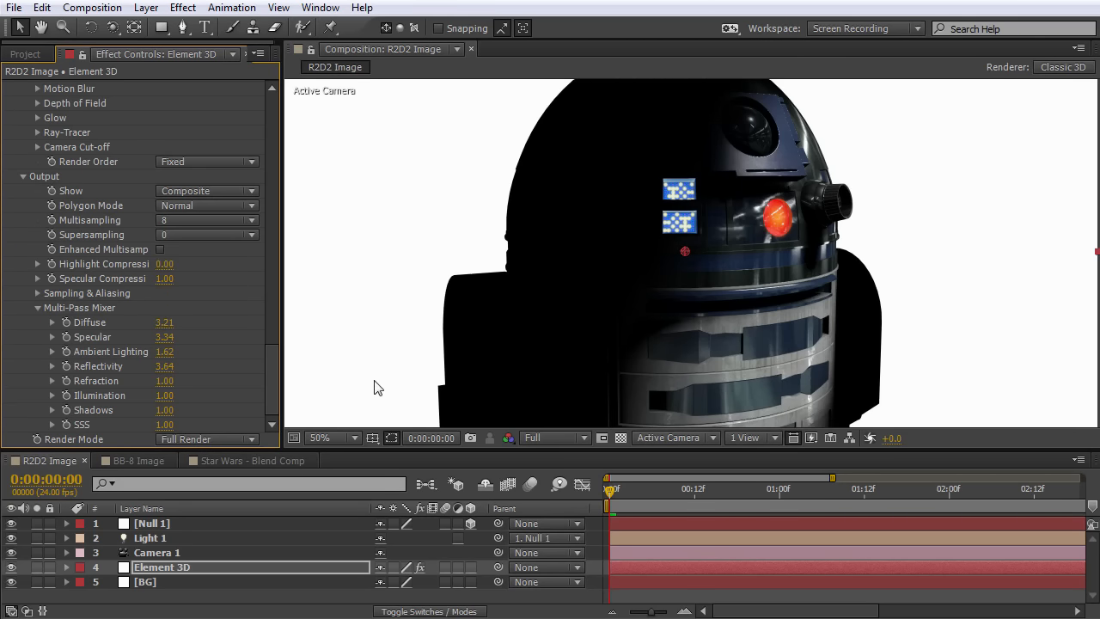
scroll(487, 300, "up", 2)
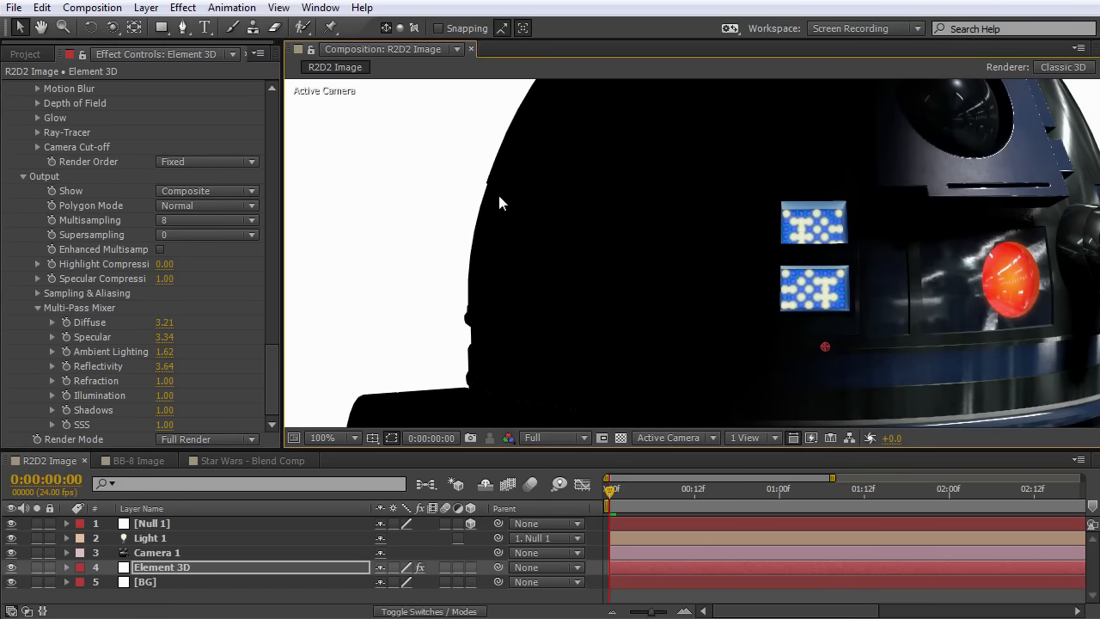
scroll(815, 287, "down", 2)
left_click_drag(816, 345, 805, 276)
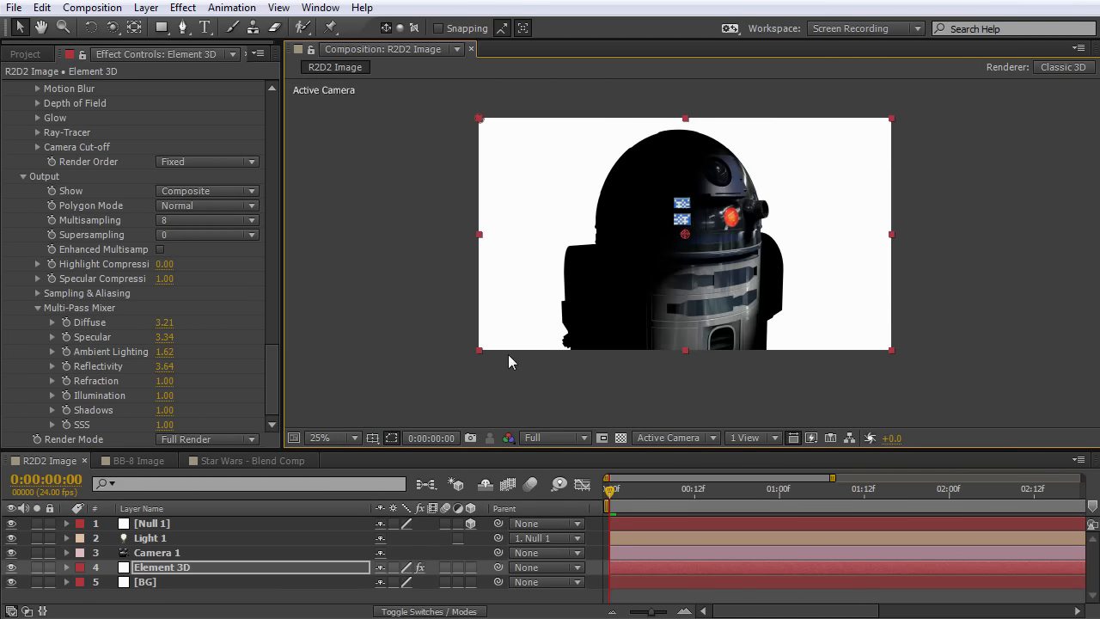
scroll(630, 349, "up", 2)
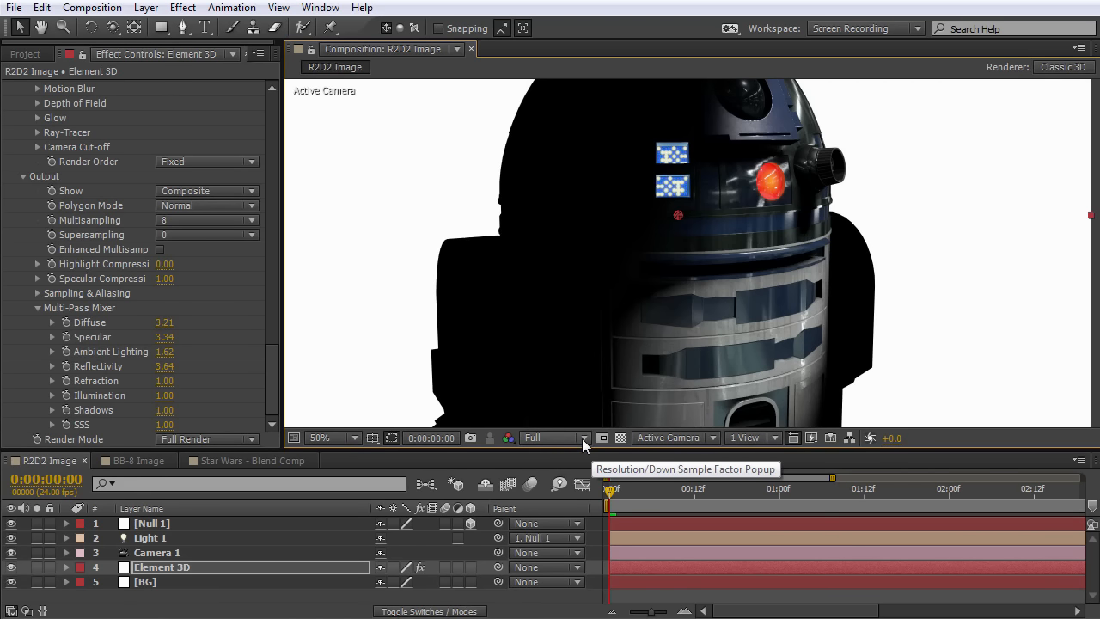
Queue the current frame of the R2D2 Image composition for saving as a still image file.
left_click(58, 466)
left_click(92, 8)
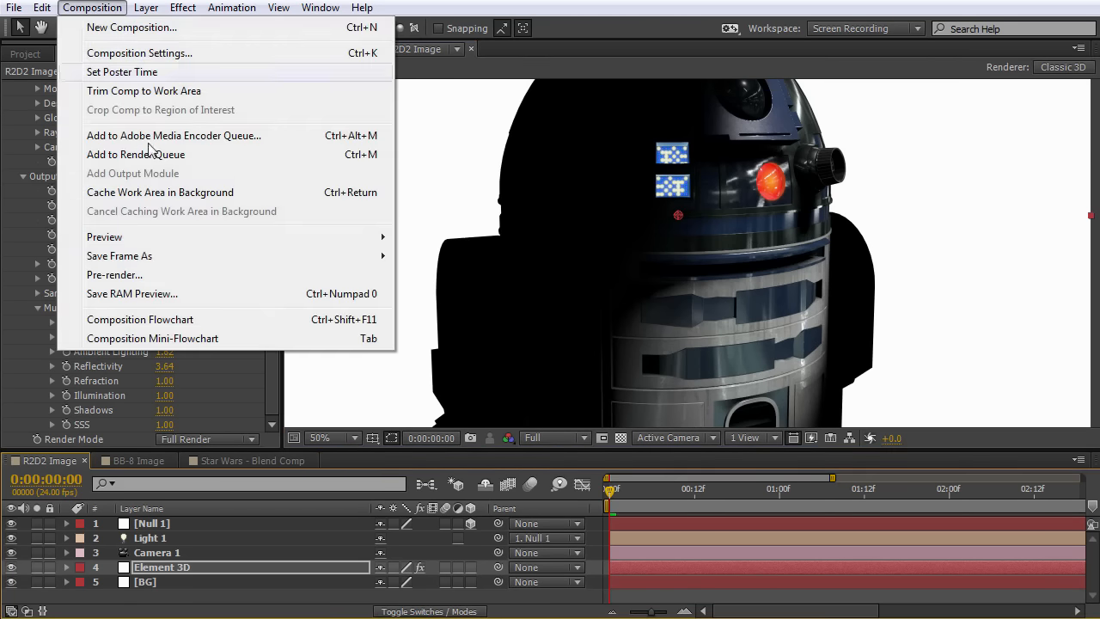
mouse_move(375, 258)
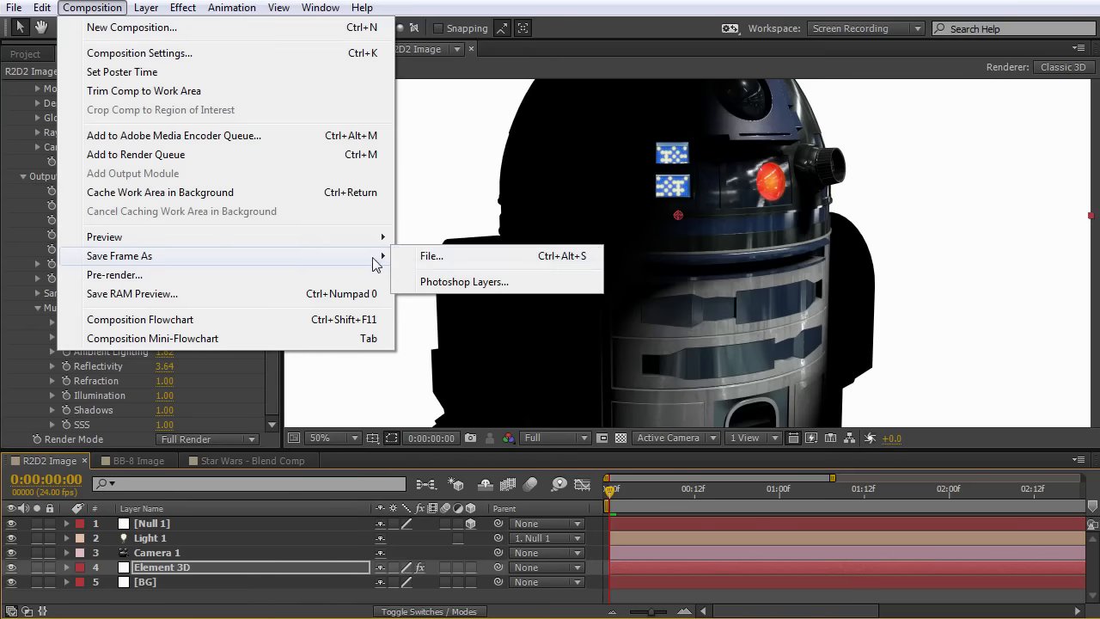
left_click(429, 256)
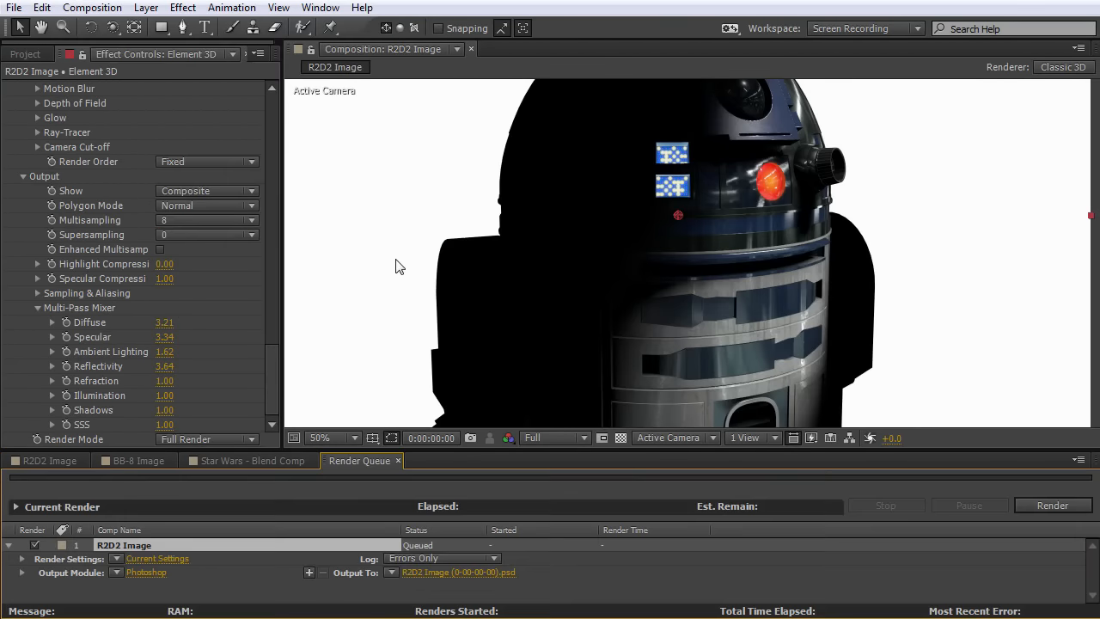
Customize the queued frame's output module to the PNG Sequence format with compression set to None.
left_click(116, 574)
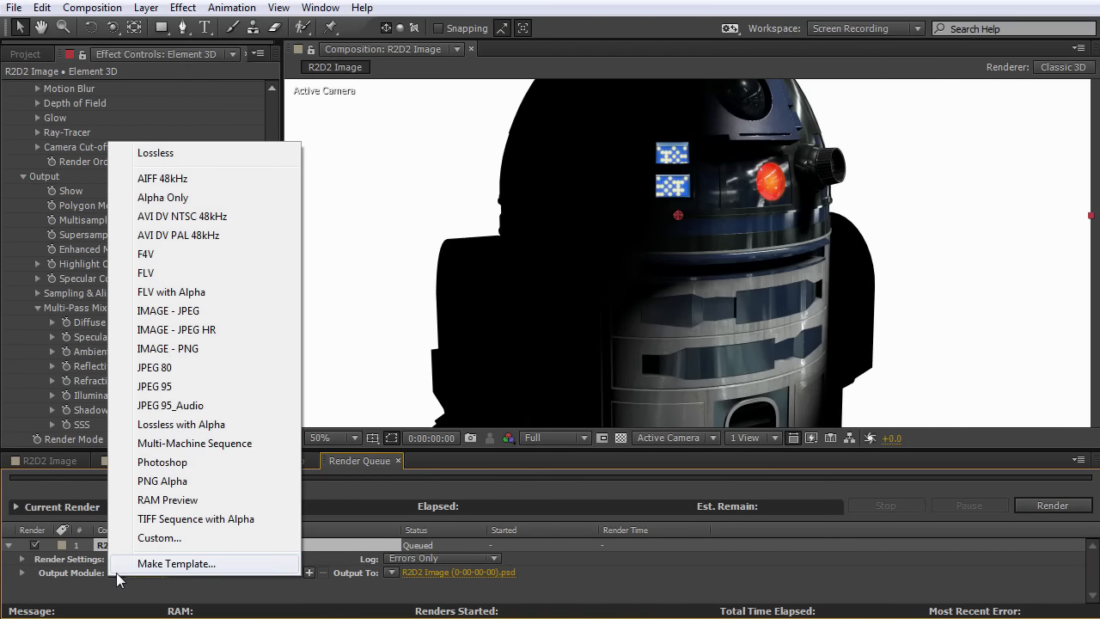
left_click(159, 539)
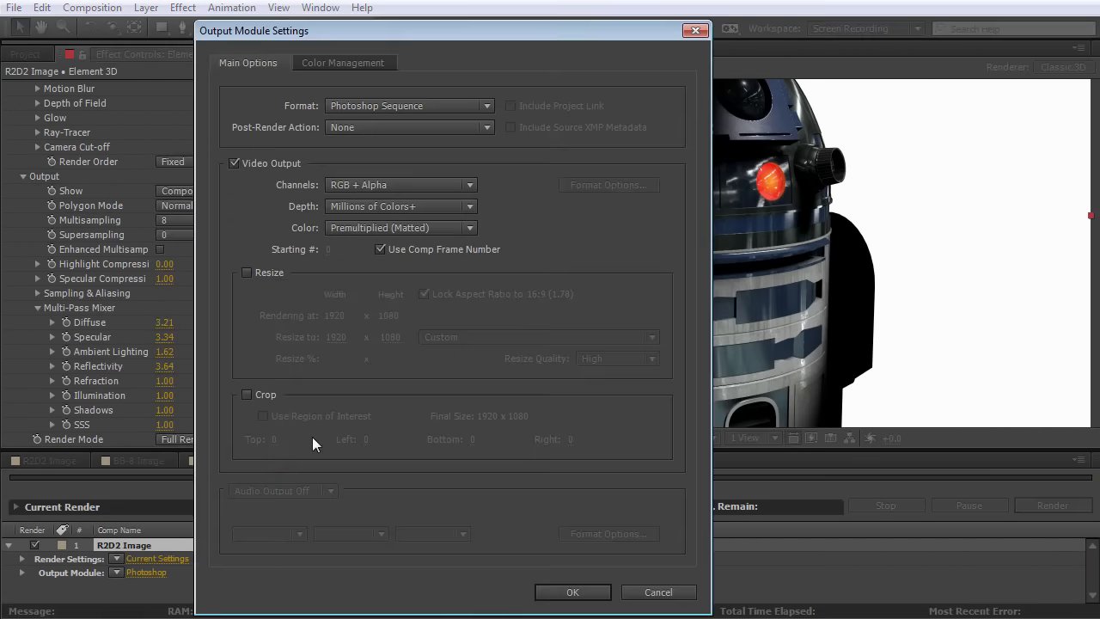
left_click(369, 107)
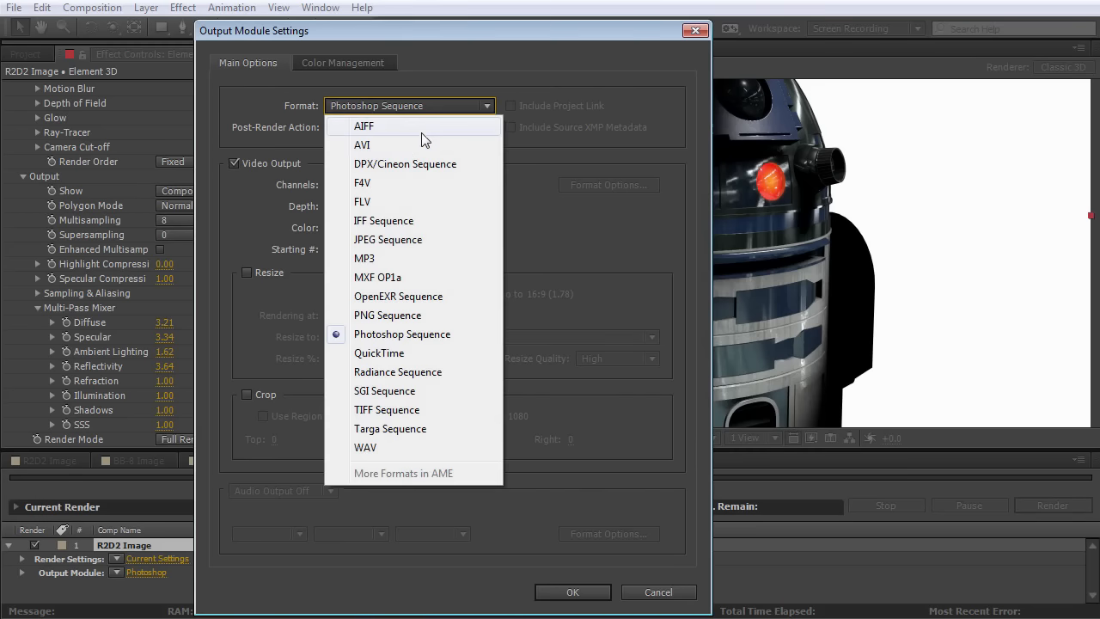
left_click(394, 317)
left_click(592, 185)
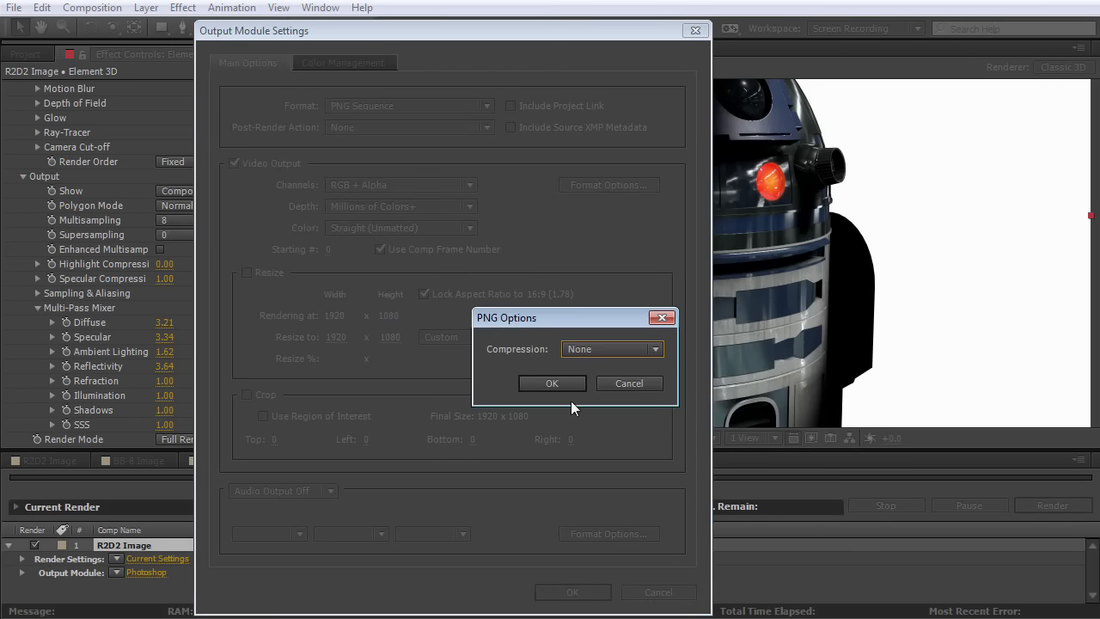
left_click(554, 384)
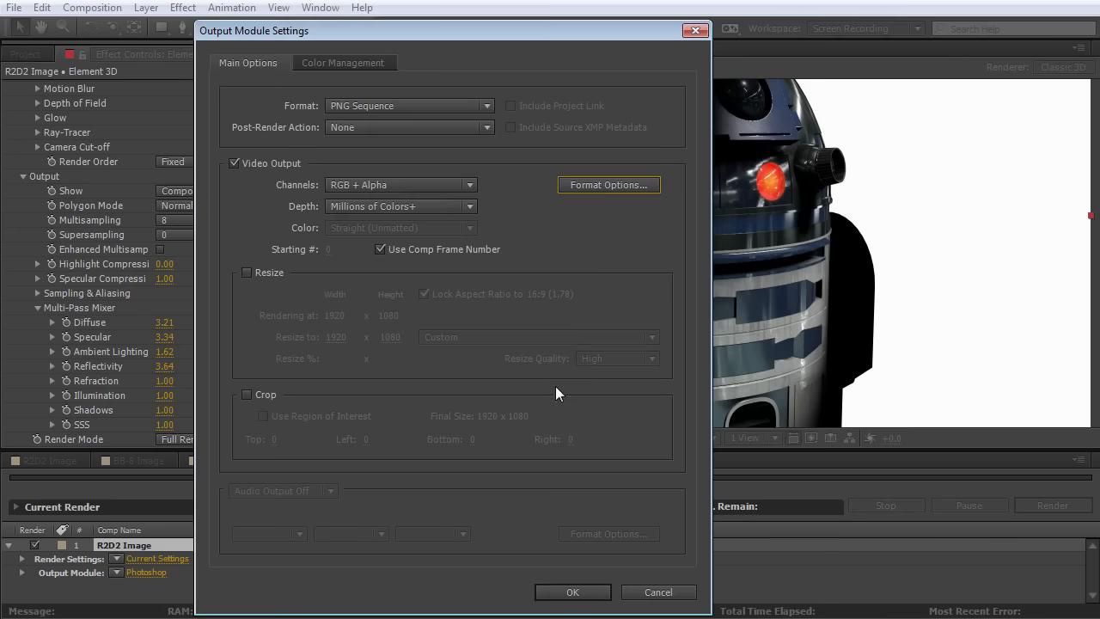
left_click(570, 592)
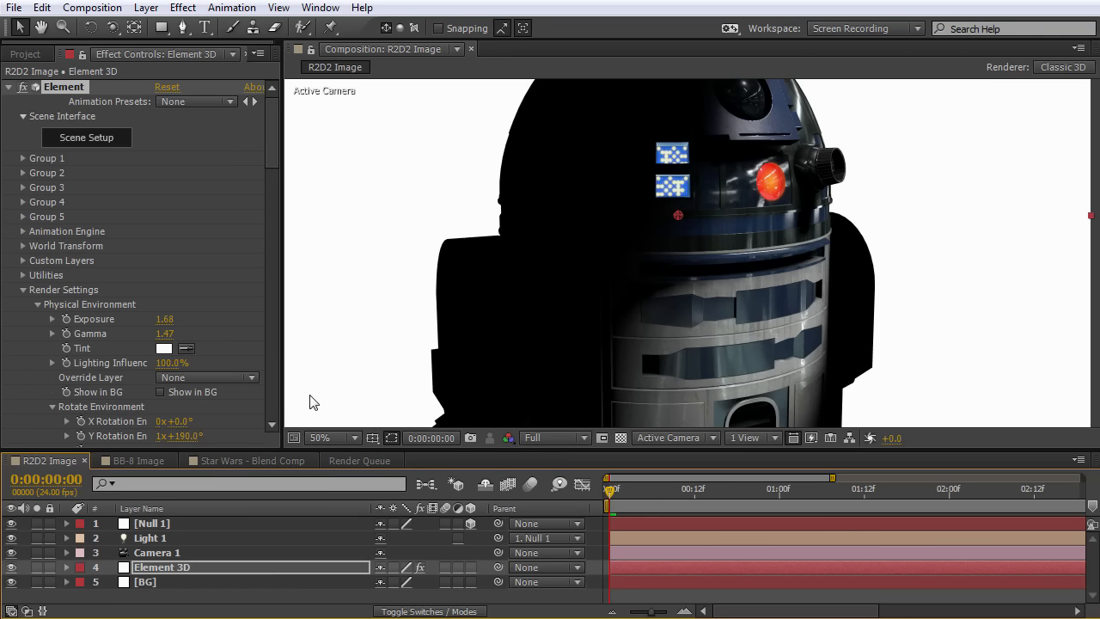
Open the BB-8 Image composition and review the Element effect's output and render mode settings alongside the model.
left_click(142, 460)
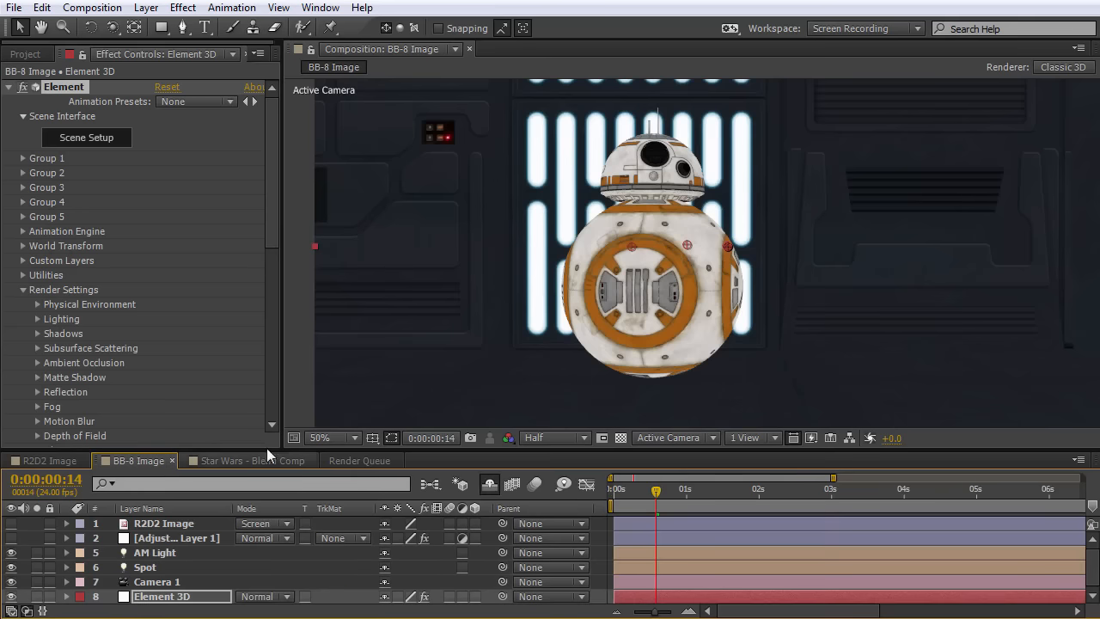
scroll(770, 297, "down", 1)
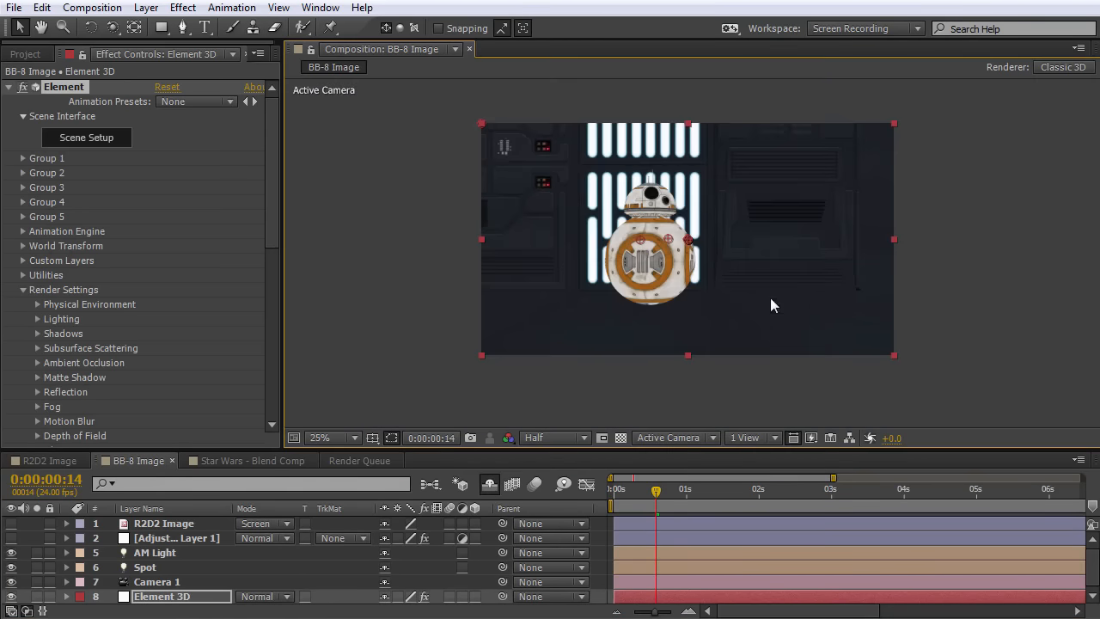
left_click_drag(271, 228, 269, 388)
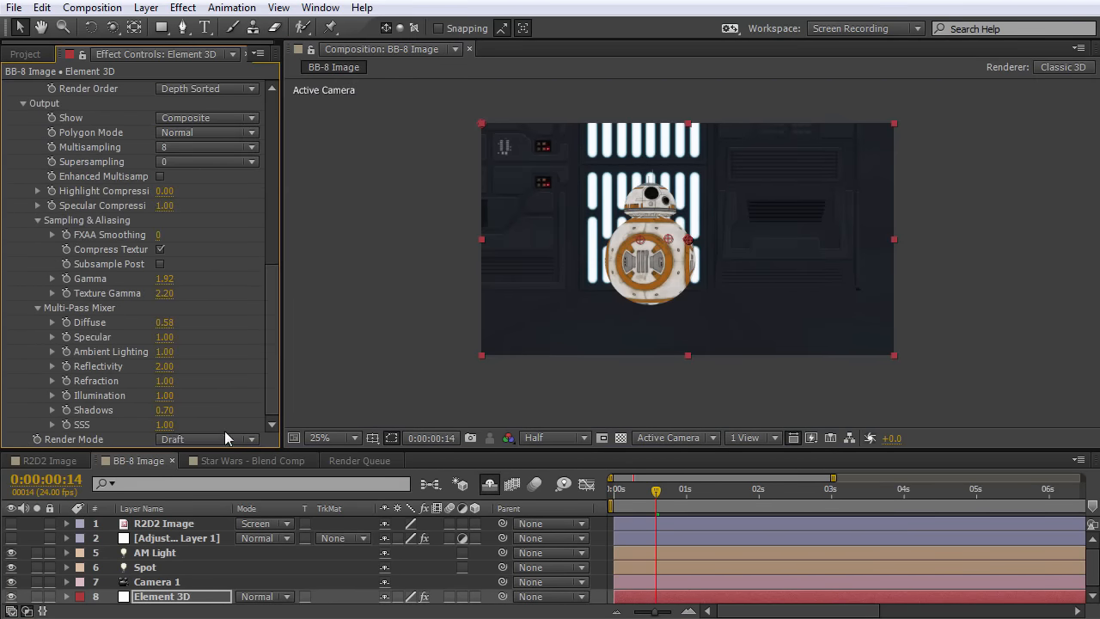
scroll(706, 237, "up", 1)
left_click_drag(626, 180, 644, 210)
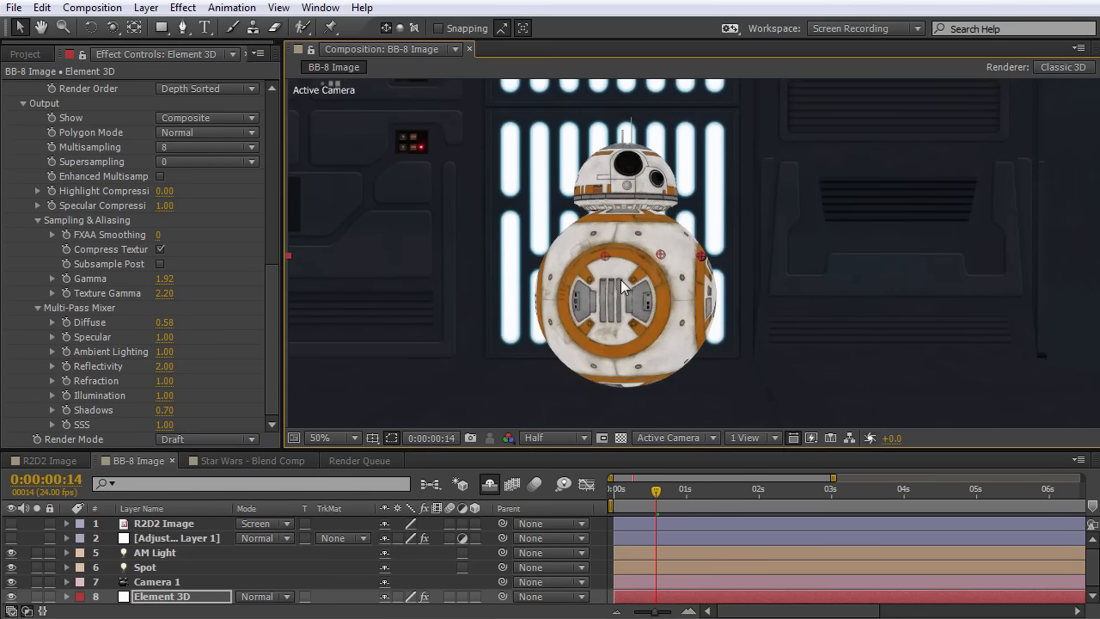
Examine the BB-8 scene by orbiting in Custom View 1, and return to the Active Camera view.
left_click(671, 439)
left_click(678, 615)
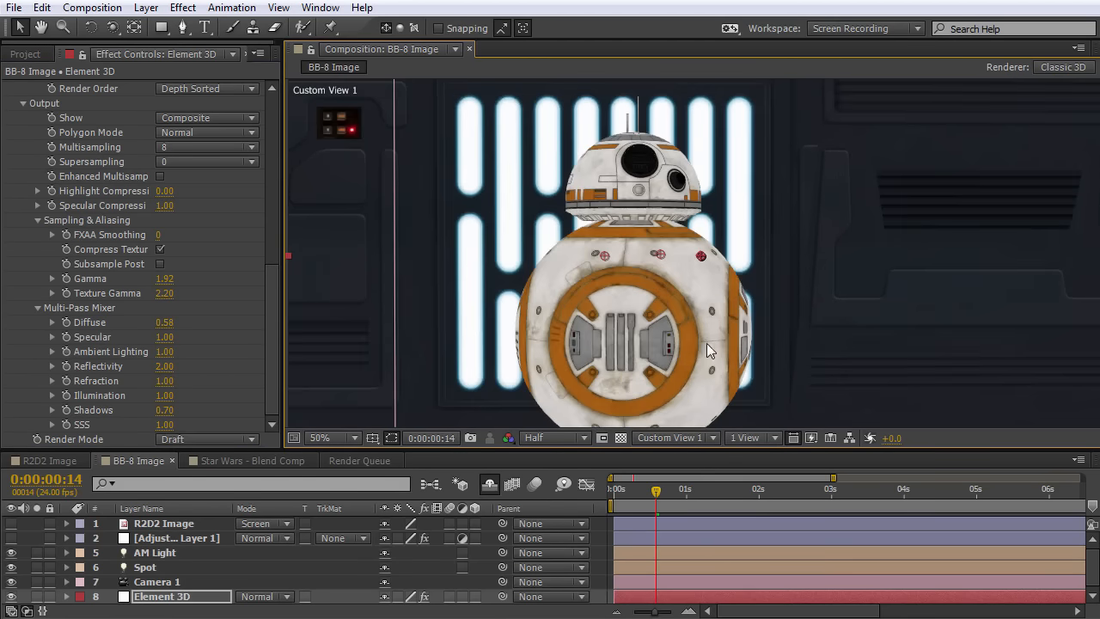
key("c")
left_click_drag(679, 305, 708, 309)
left_click(684, 438)
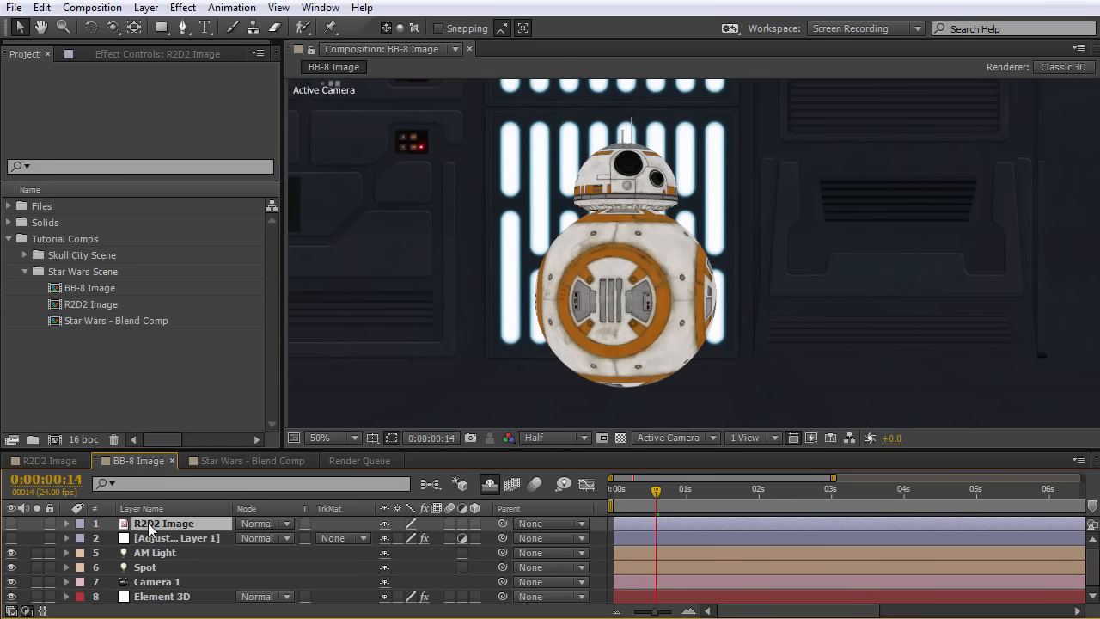
Show the R2D2 Image layer and set its blending mode to Screen.
left_click(11, 525)
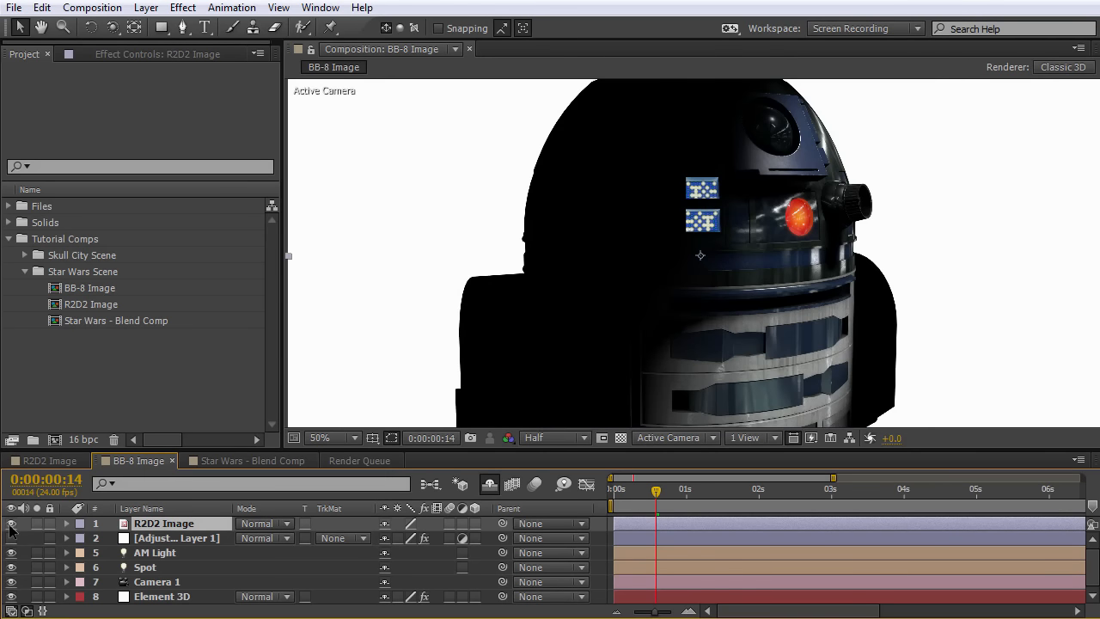
left_click(268, 524)
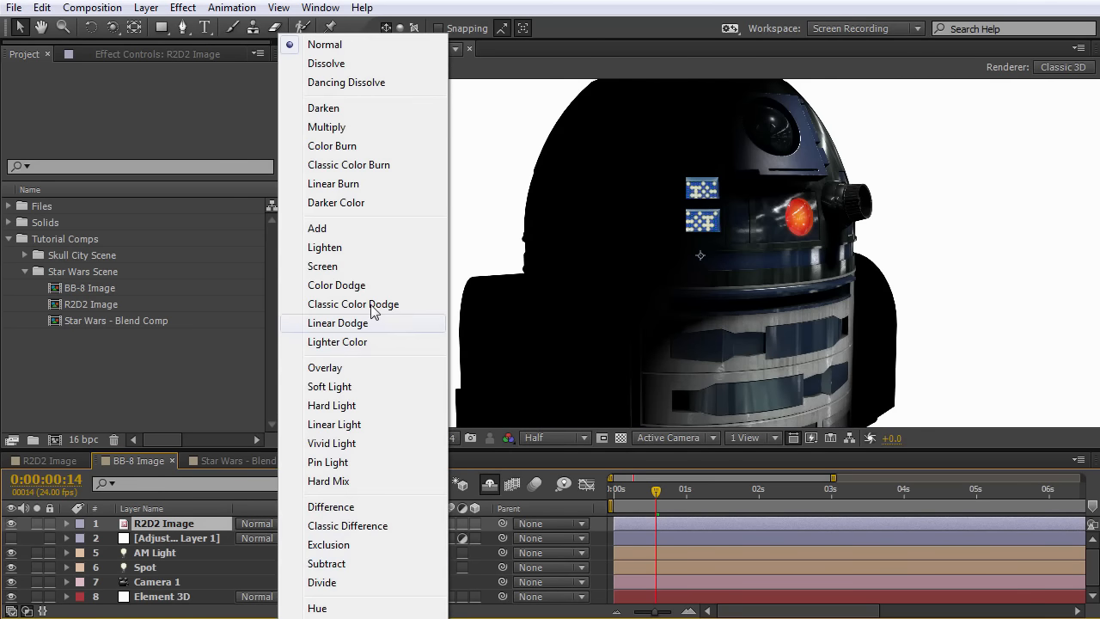
left_click(372, 270)
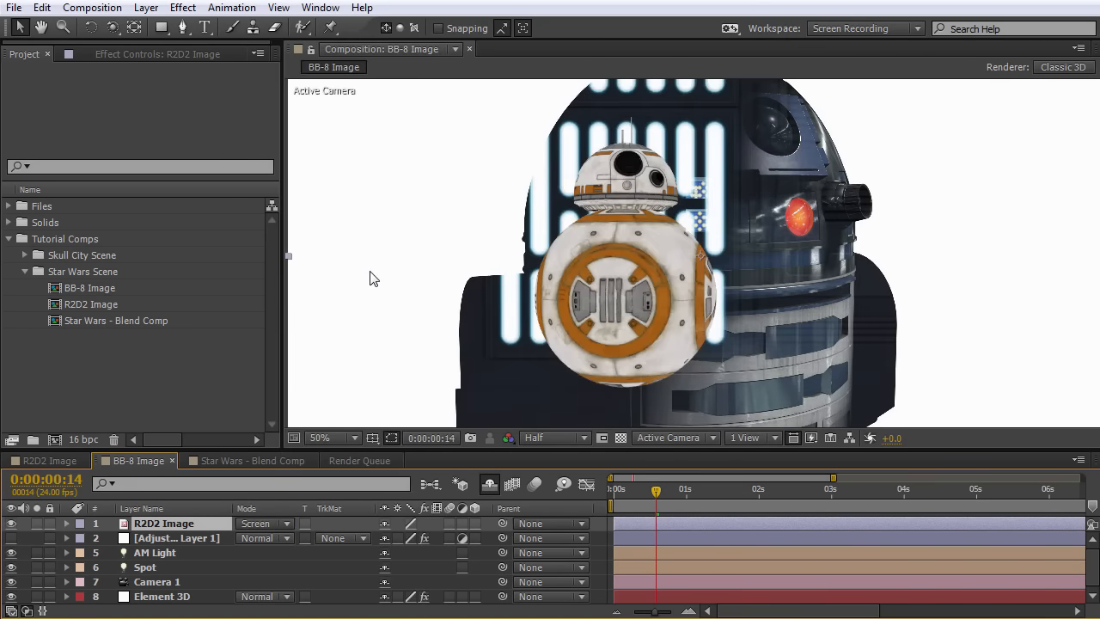
key("comma")
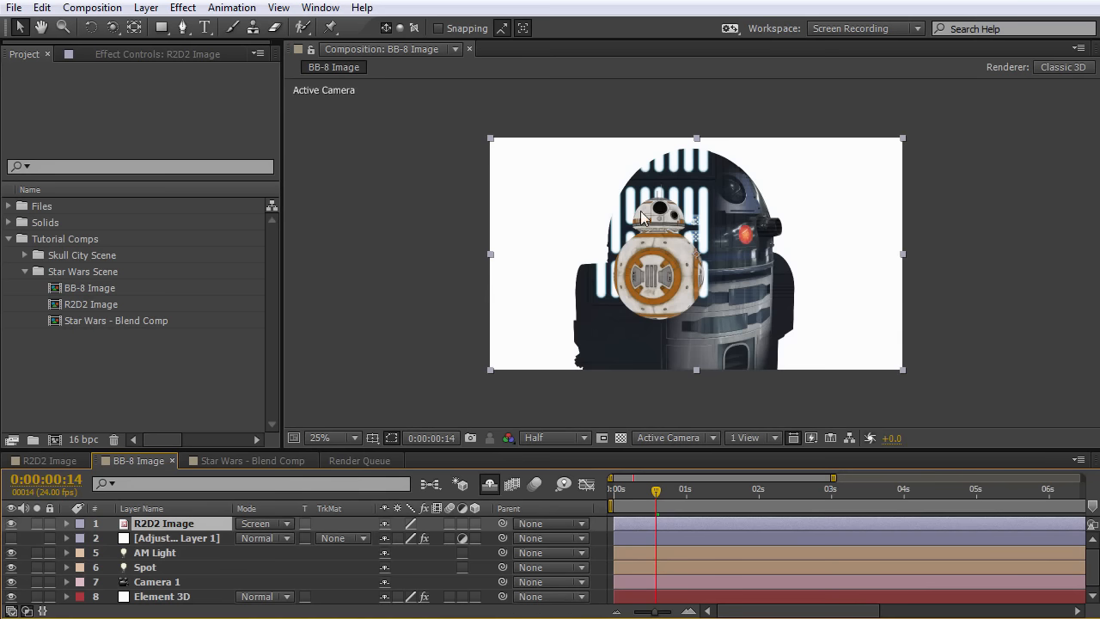
Try orbiting Camera 1 around BB-8 beneath the R2D2 Image layer, and undo the camera move.
left_click(141, 584)
key("c")
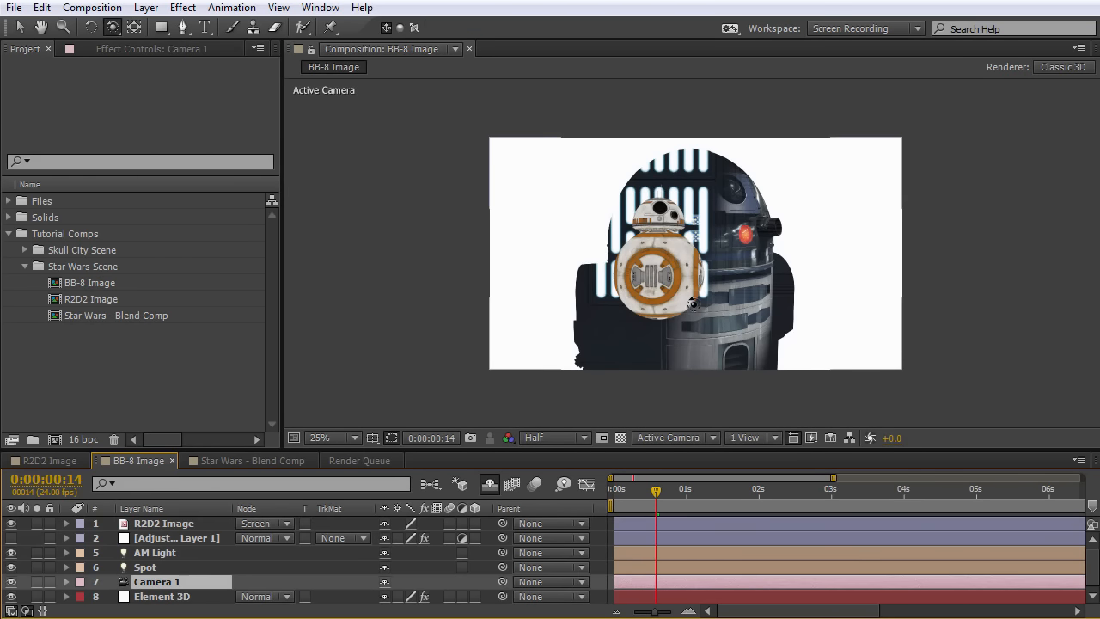
mouse_move(690, 303)
left_mouse_down()
mouse_move(711, 304)
mouse_move(691, 303)
left_mouse_up()
key("ctrl+z")
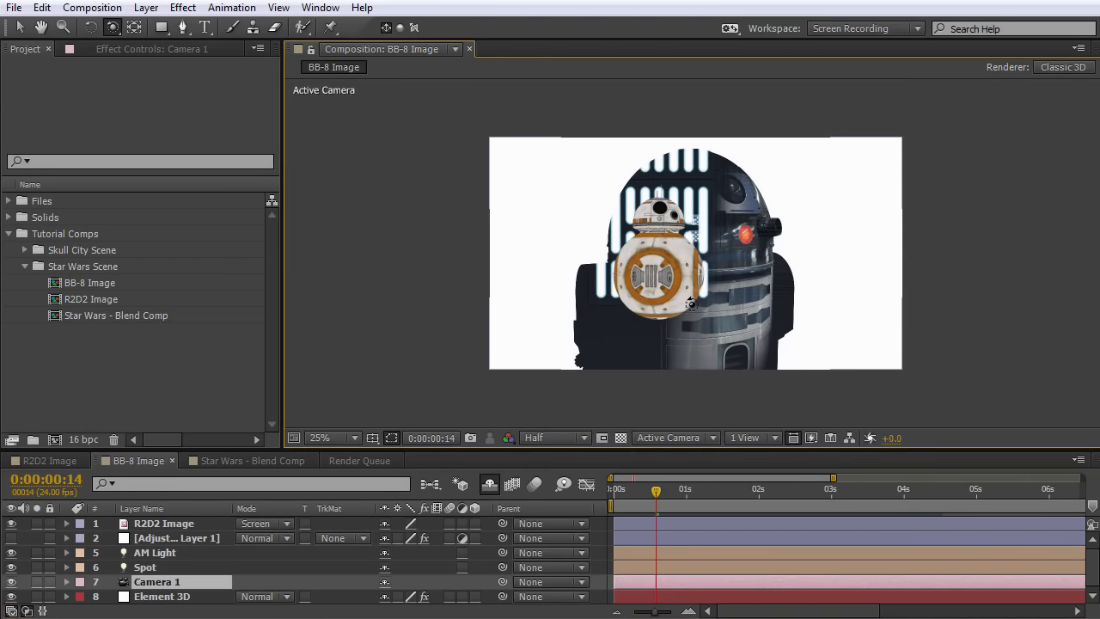
key("v")
Hide the R2D2 Image layer and select the Element 3D layer.
scroll(665, 190, "up", 2)
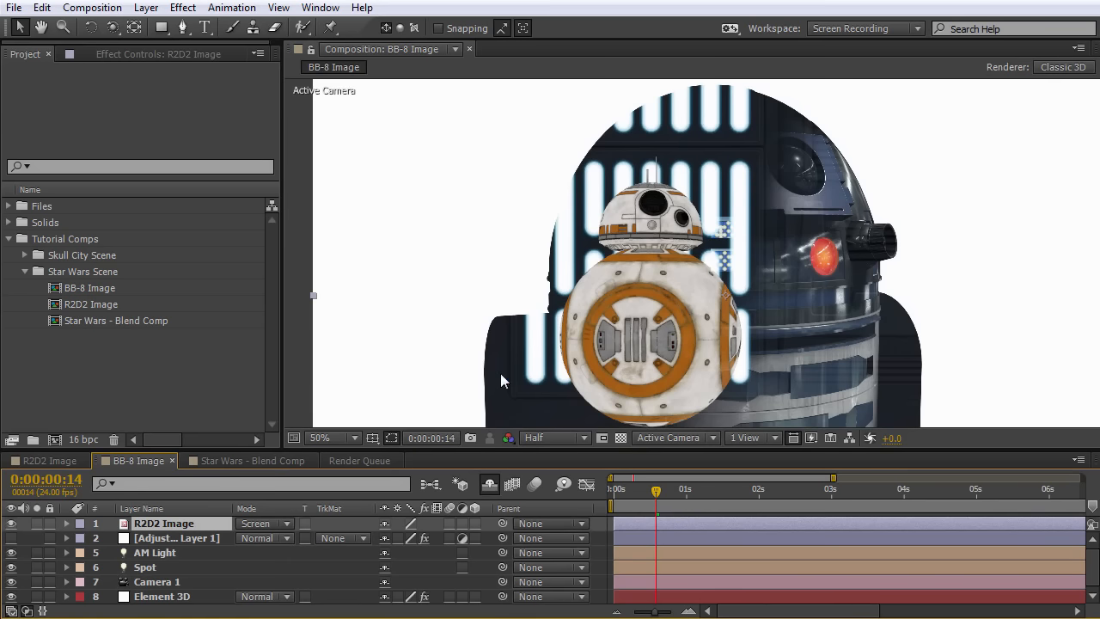
left_click(11, 524)
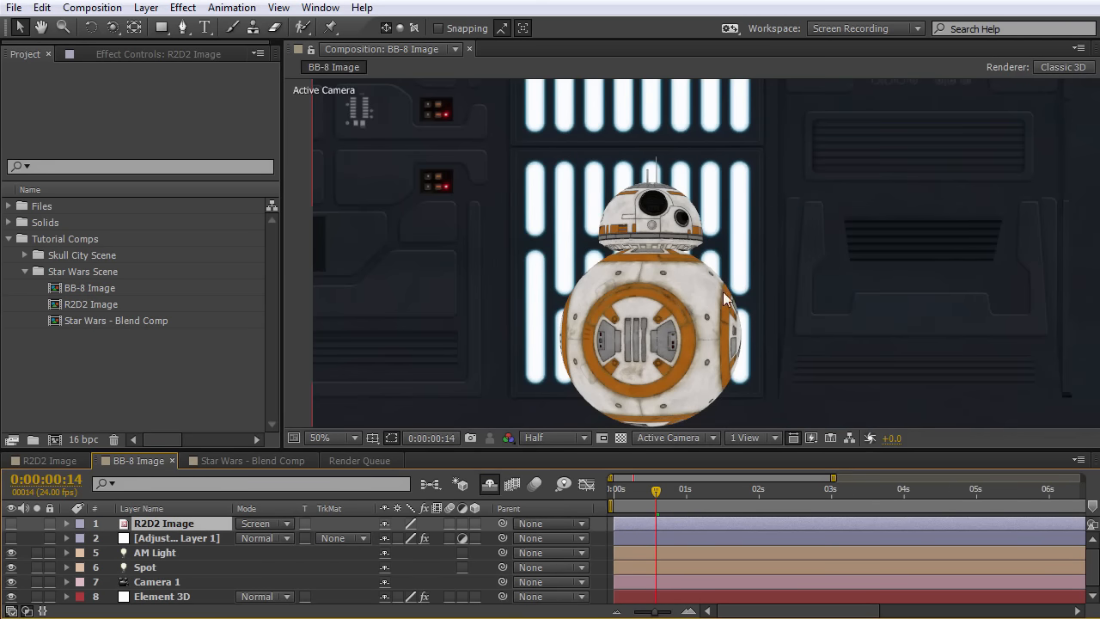
left_click(156, 596)
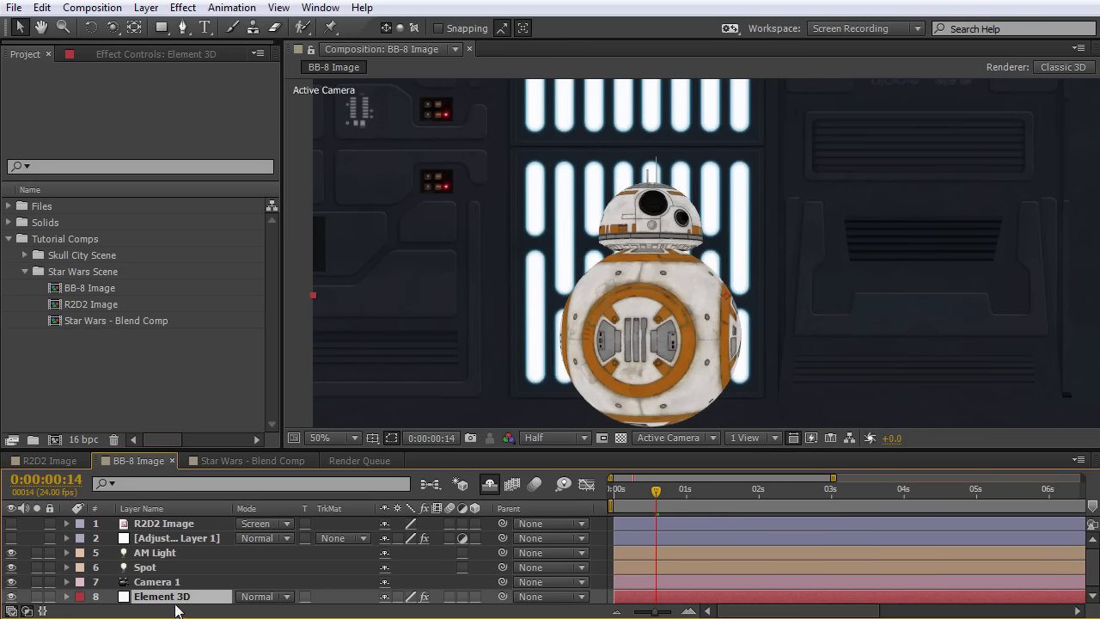
Set the Element effect's render mode to Full Render and the composition's preview resolution to Full.
left_click(127, 60)
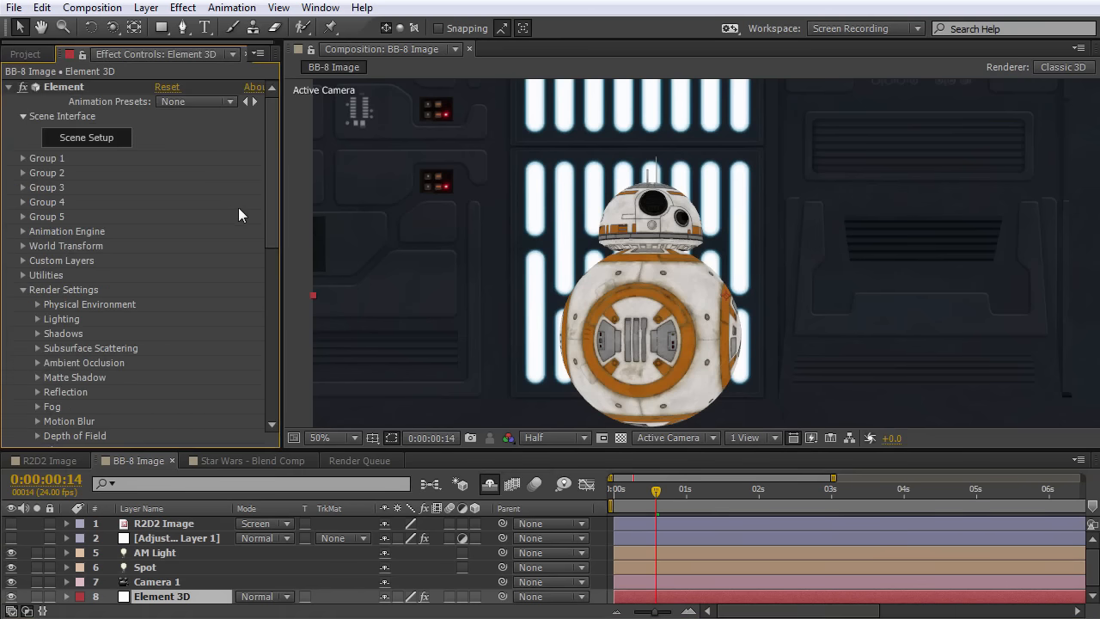
left_click_drag(269, 191, 275, 378)
left_click(217, 438)
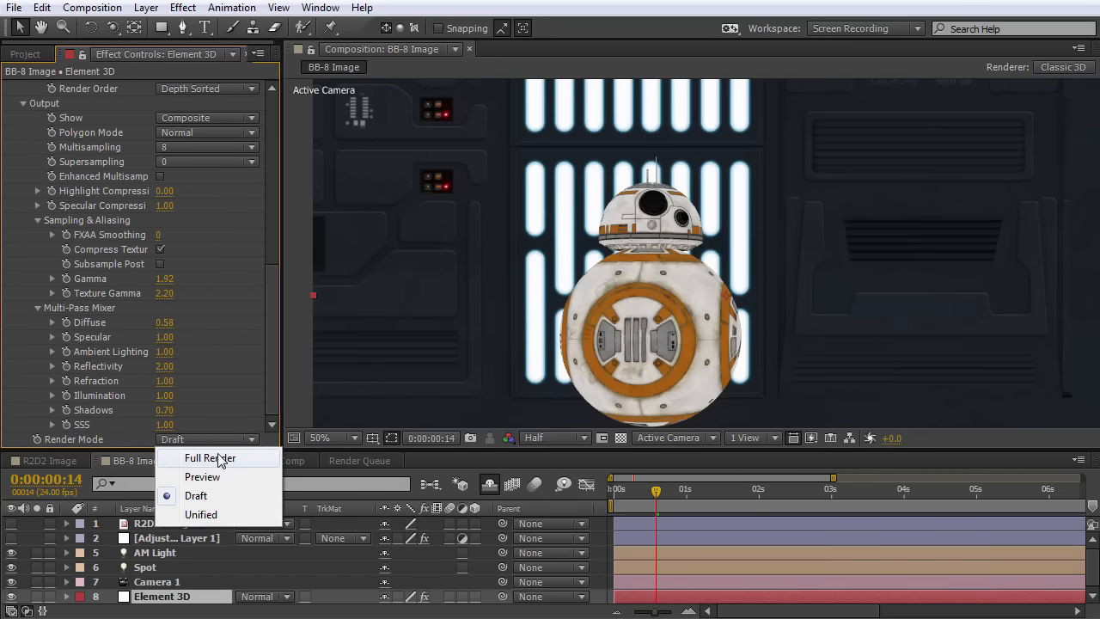
left_click(222, 456)
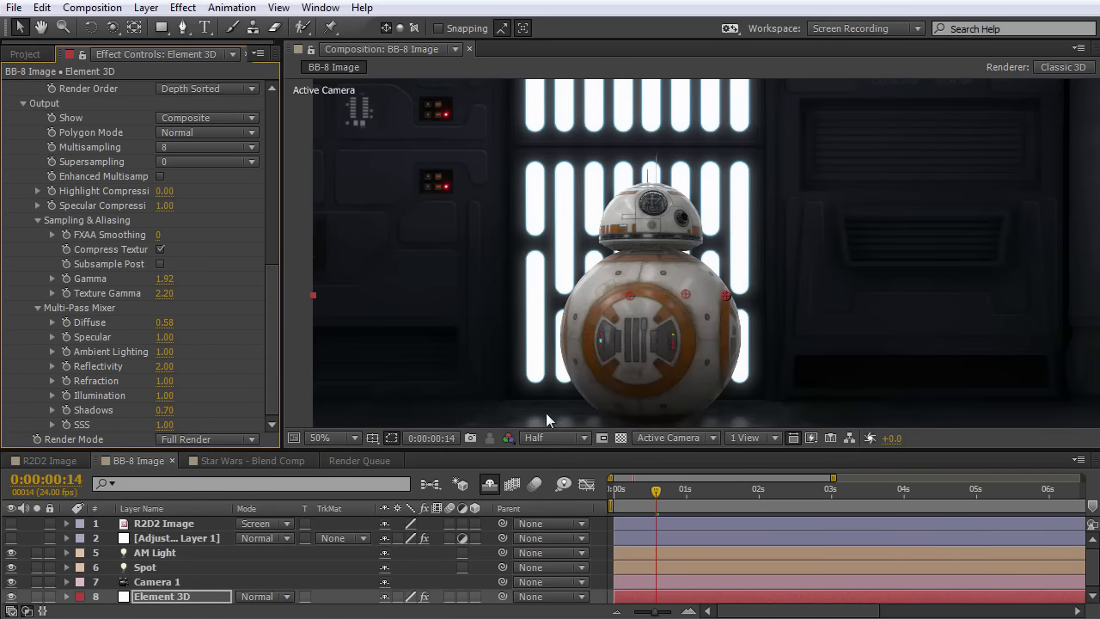
left_click(552, 439)
left_click(558, 484)
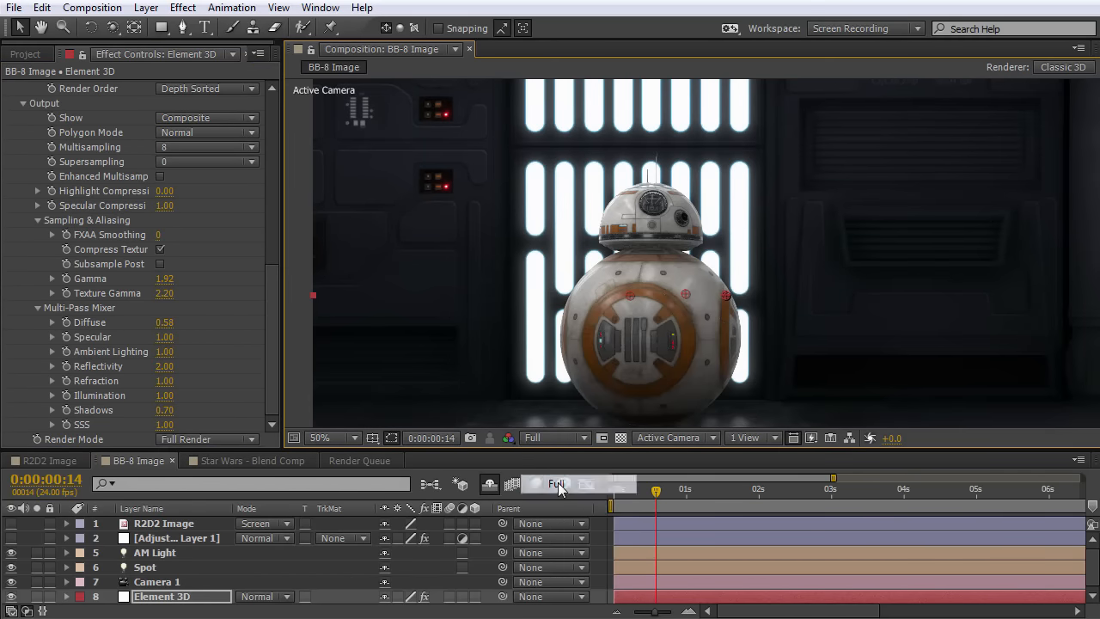
scroll(276, 376, "up", 3)
scroll(280, 350, "up", 10)
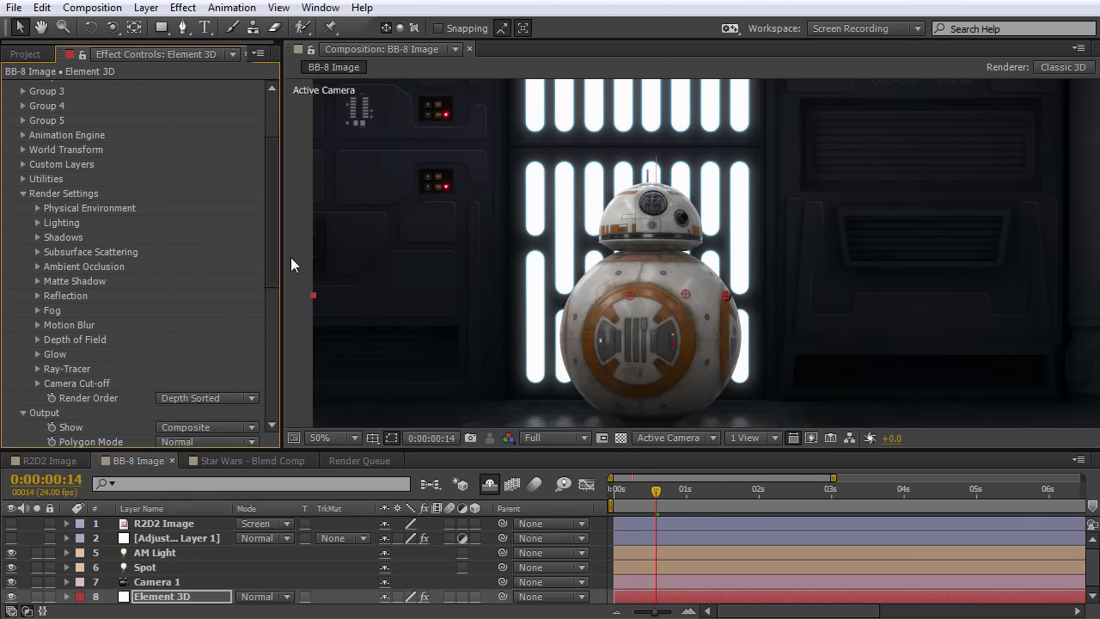
scroll(268, 293, "down", 2)
scroll(269, 305, "down", 3)
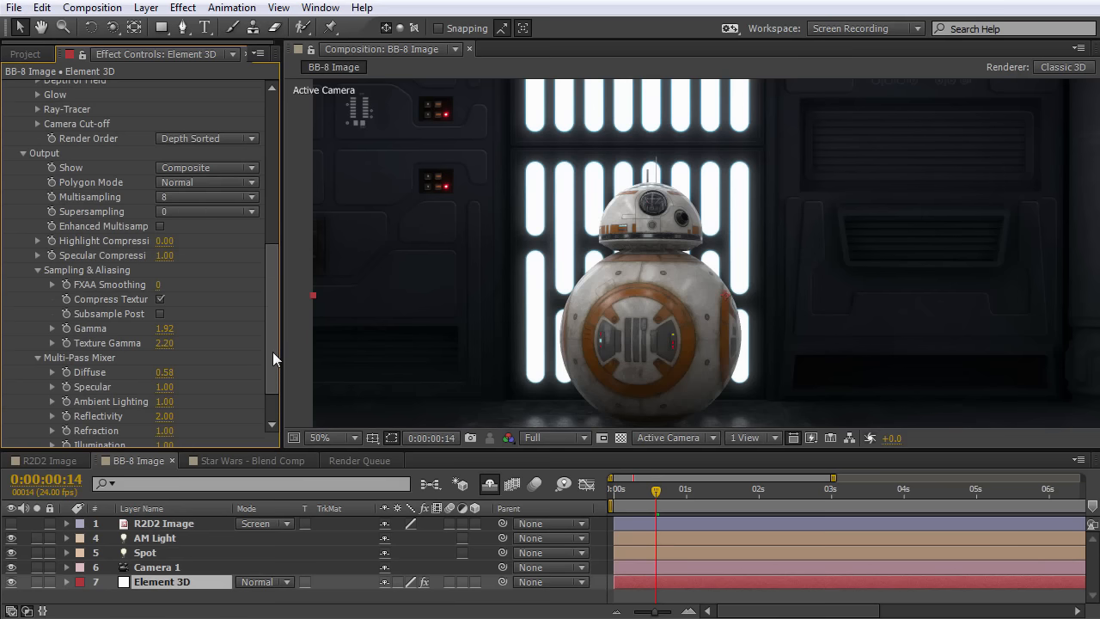
mouse_move(272, 352)
left_mouse_down()
mouse_move(274, 377)
mouse_move(275, 362)
left_mouse_up()
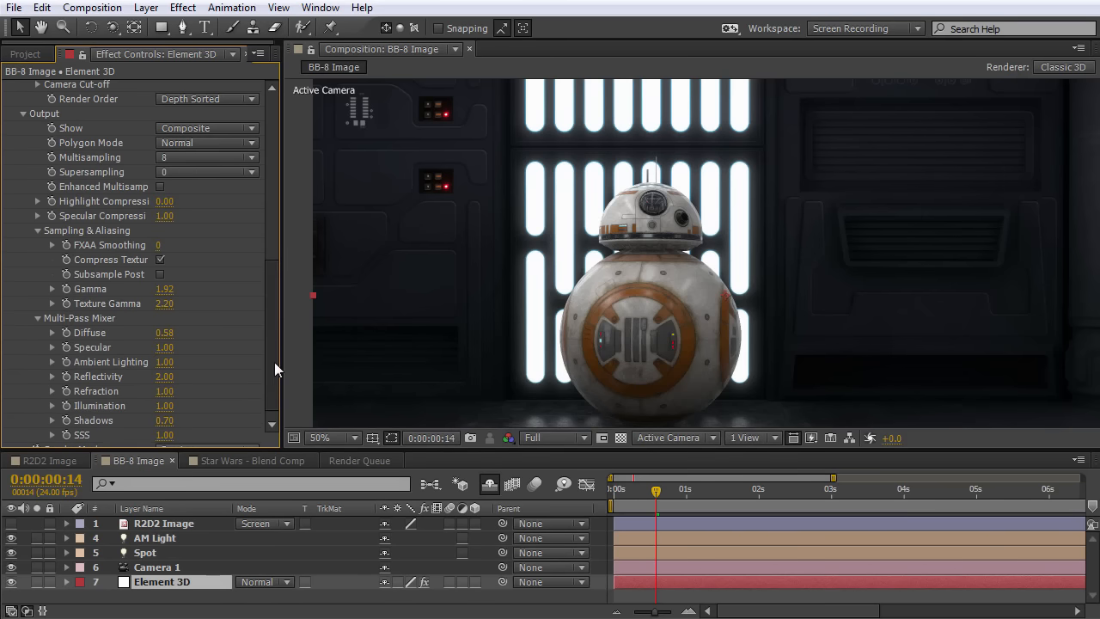
Save the current frame of the BB-8 Image composition as a file through the render queue.
left_click(132, 462)
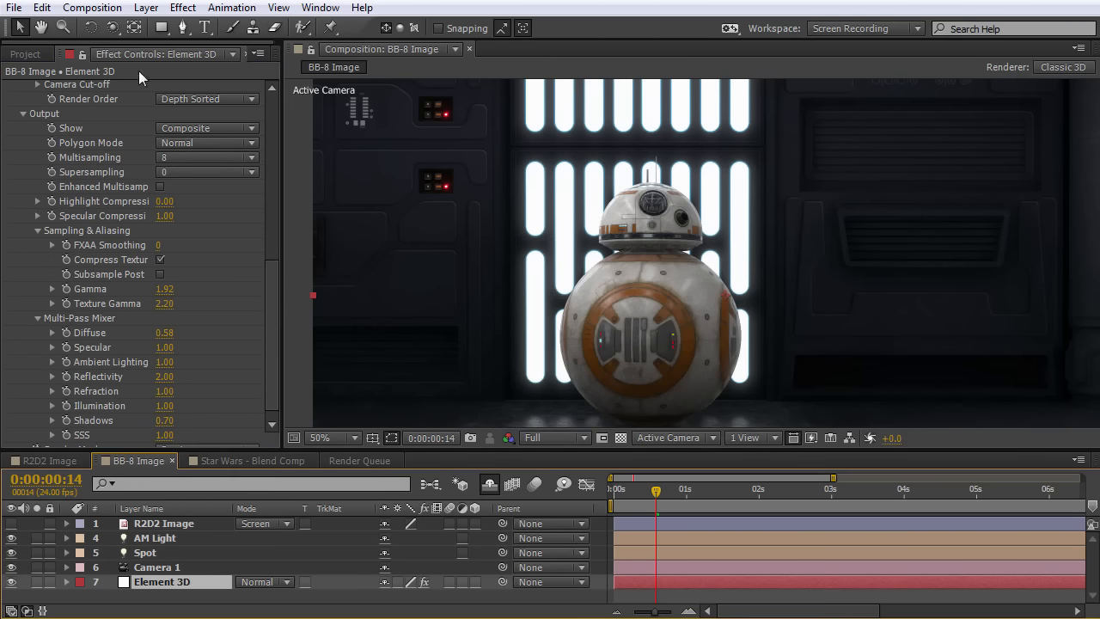
left_click(108, 9)
mouse_move(137, 260)
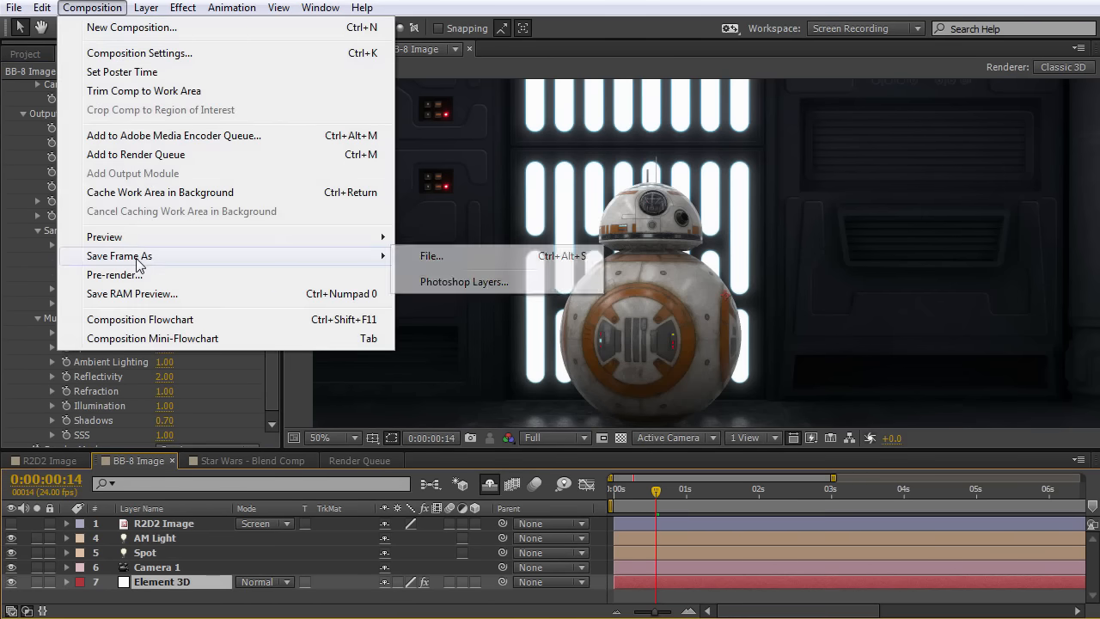
left_click(425, 257)
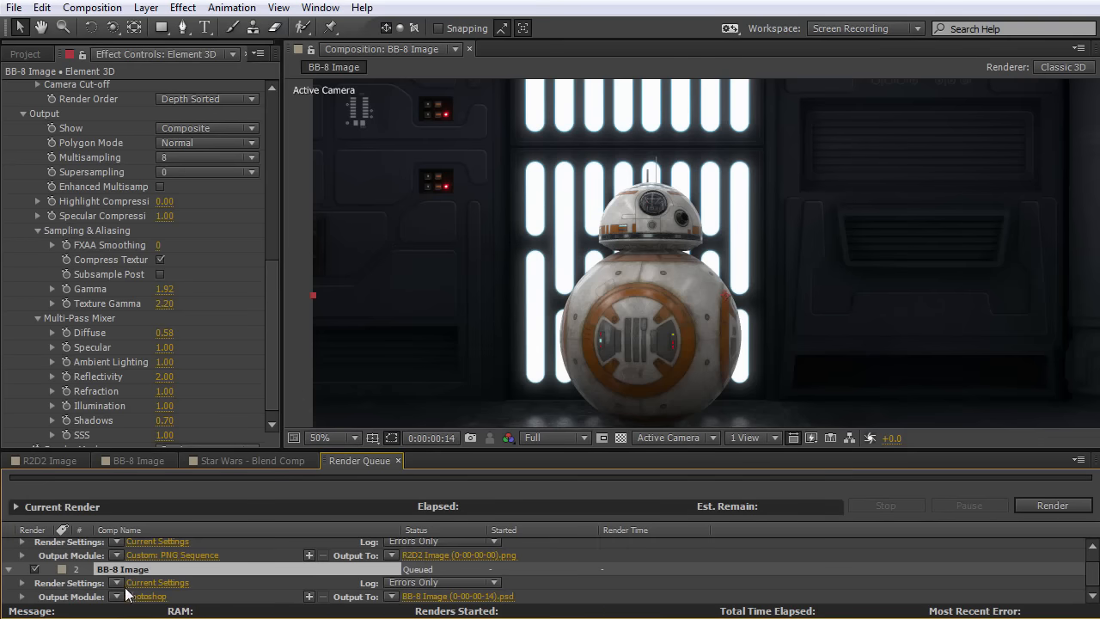
Give the BB-8 Image render item a custom output module with PNG Sequence format and no compression.
left_click(117, 596)
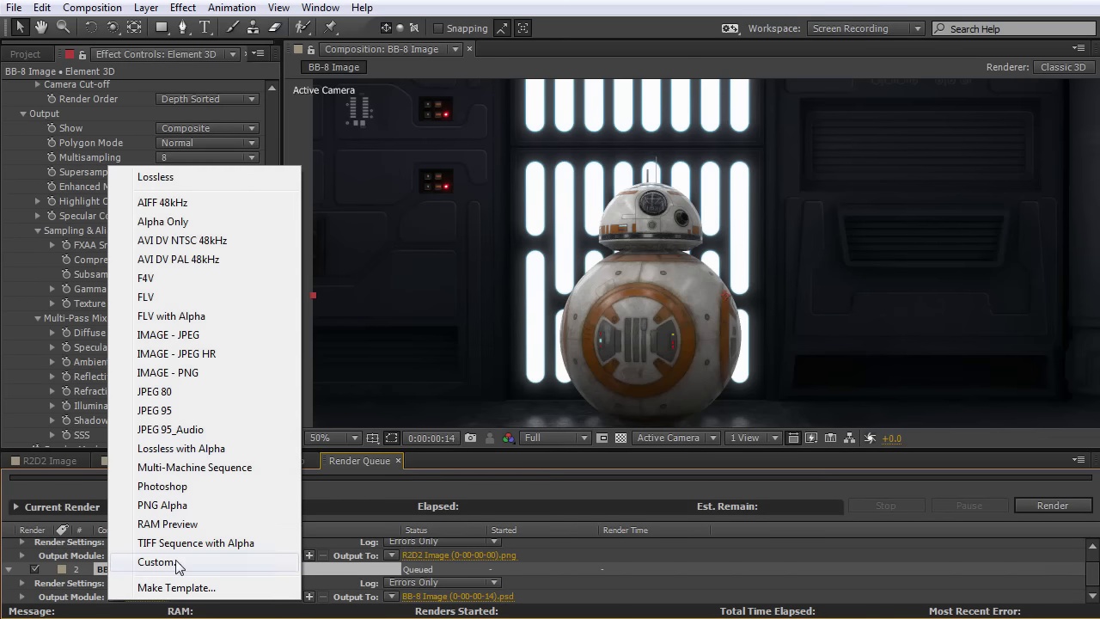
left_click(158, 562)
left_click(432, 106)
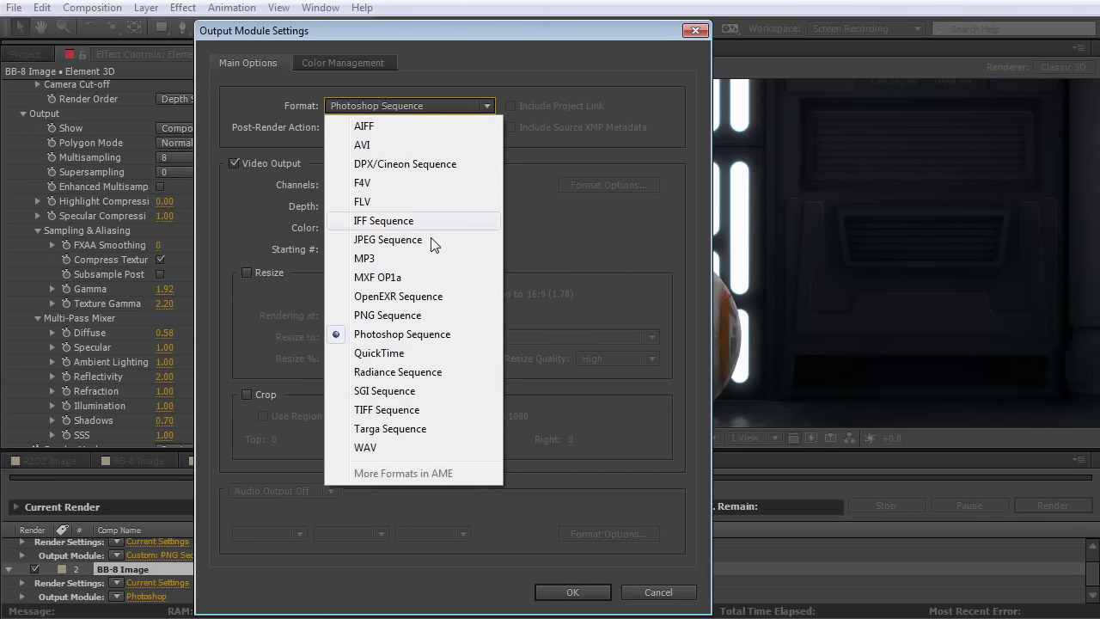
left_click(419, 313)
left_click(604, 183)
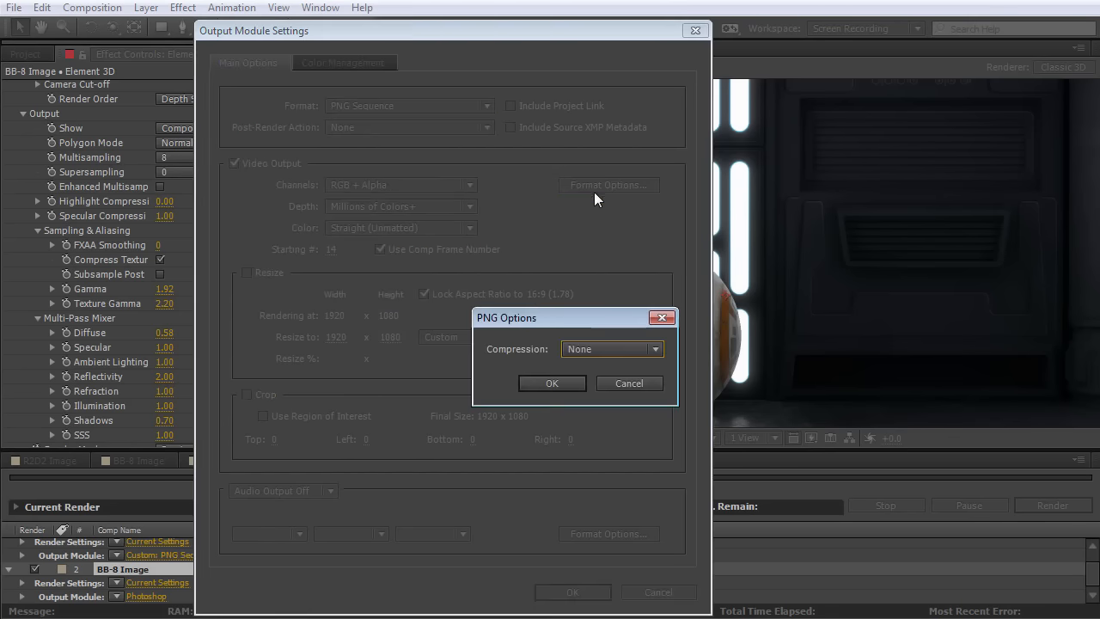
left_click(554, 385)
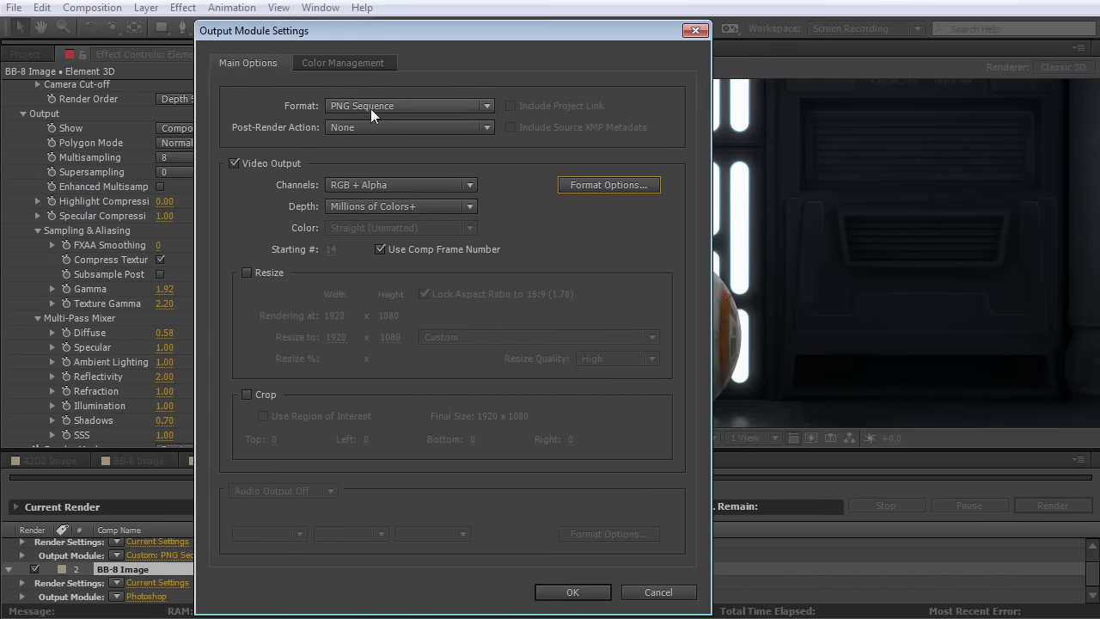
left_click(552, 592)
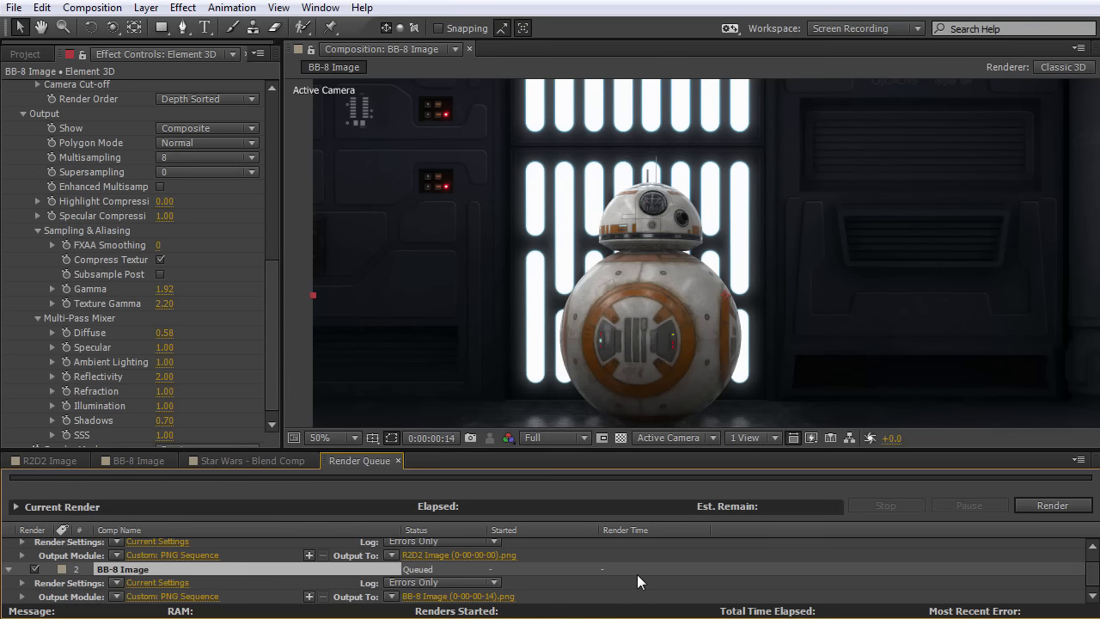
Switch to the Star Wars - Blend Comp composition and select its BB8 Matte.png layer.
left_click(261, 464)
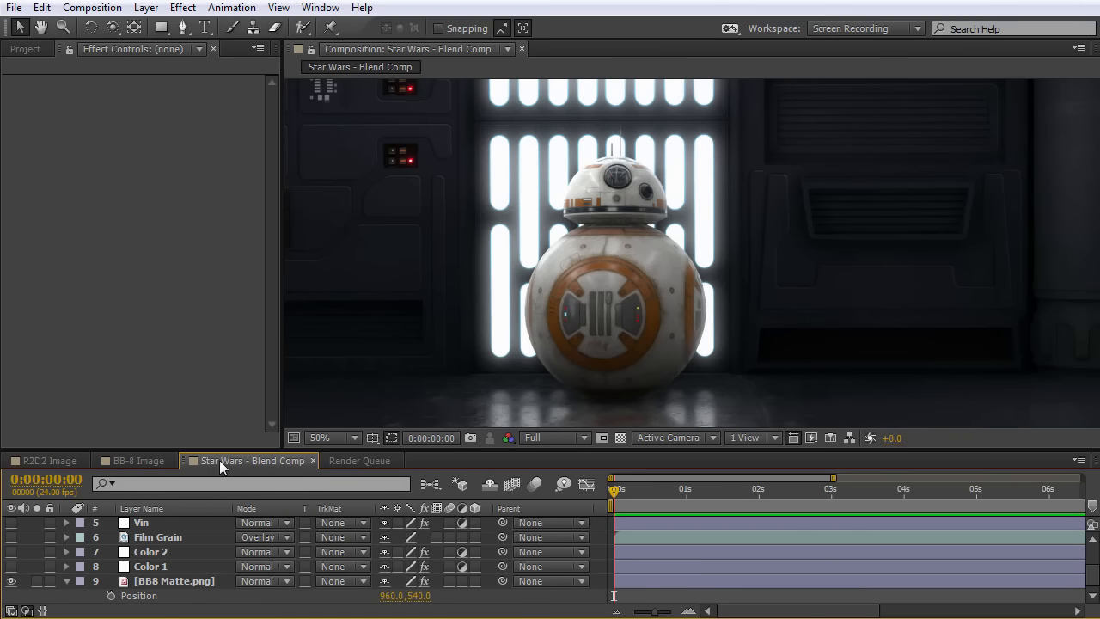
scroll(683, 254, "down", 2)
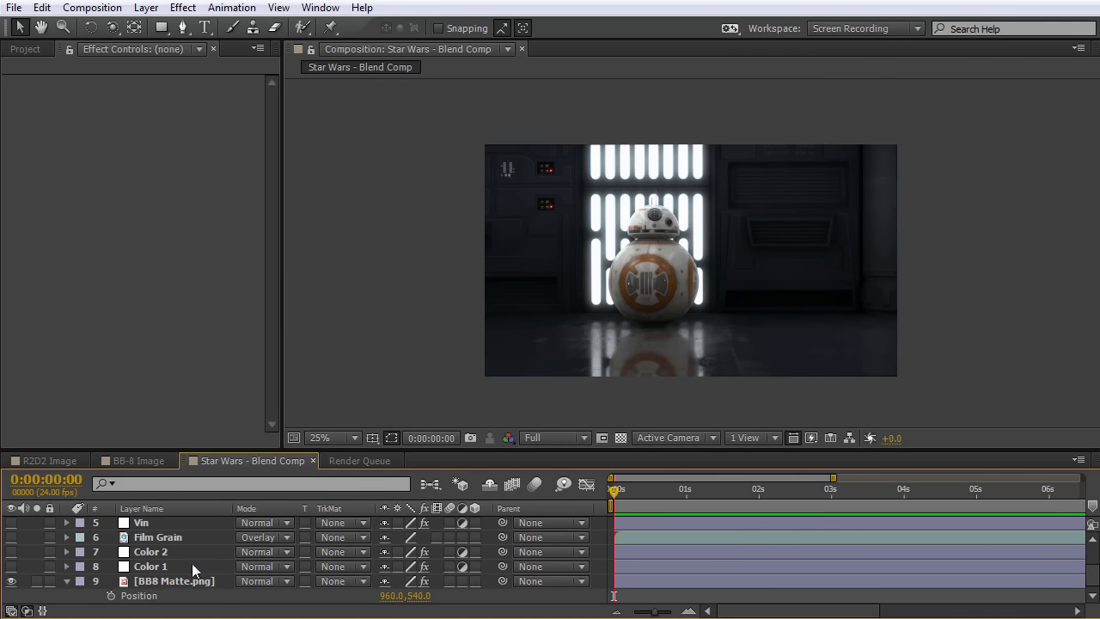
left_click(167, 582)
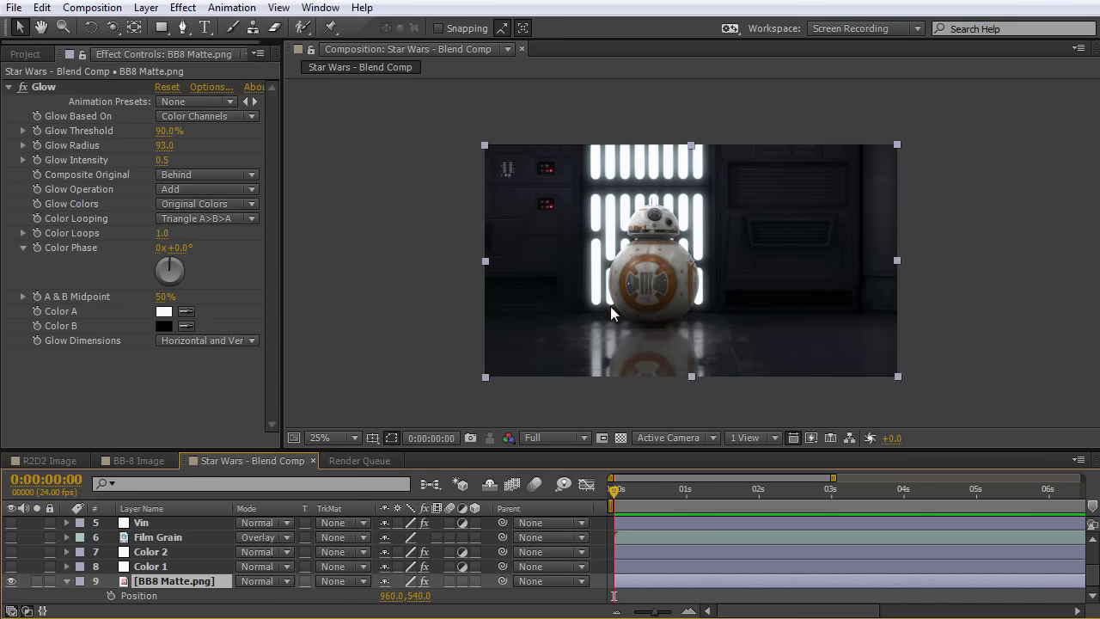
Compare the BB8 Matte.png layer with its Glow effect off and on.
scroll(579, 226, "up", 2)
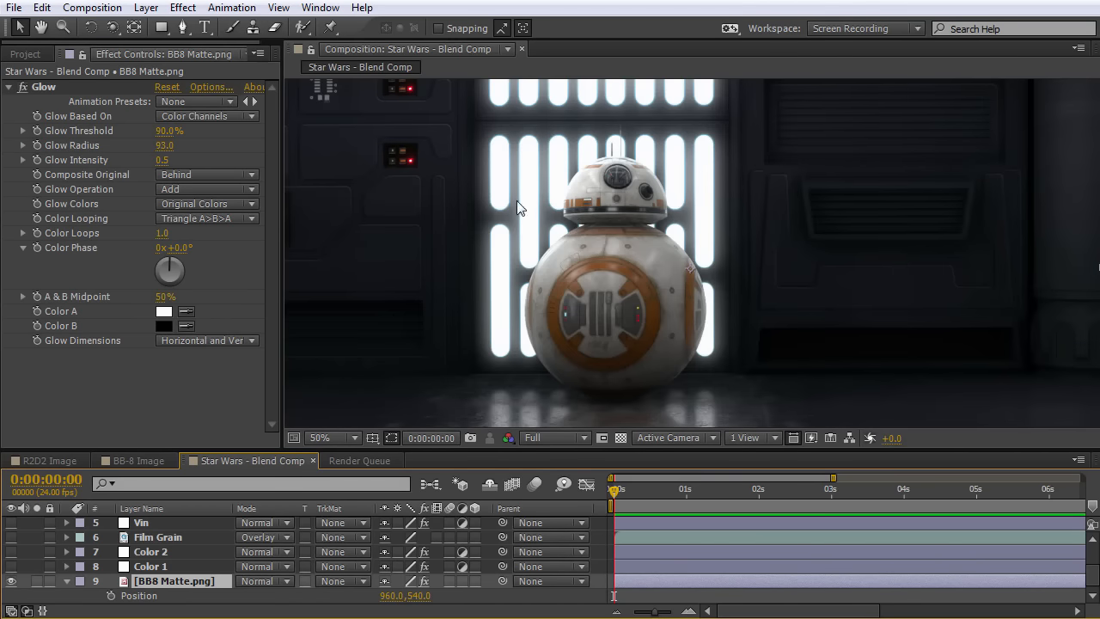
left_click(24, 88)
left_click(24, 88)
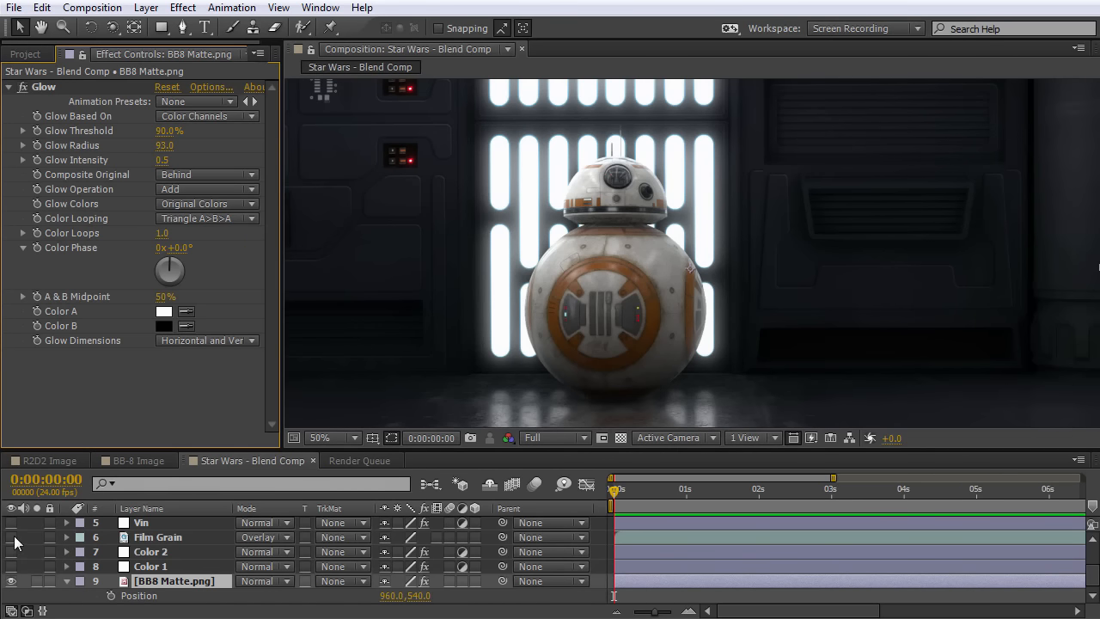
Show the Film Grain, Color 2, Color 1, Vin, CA and Color 3 layers over the BB-8 image.
left_click_drag(11, 537, 11, 566)
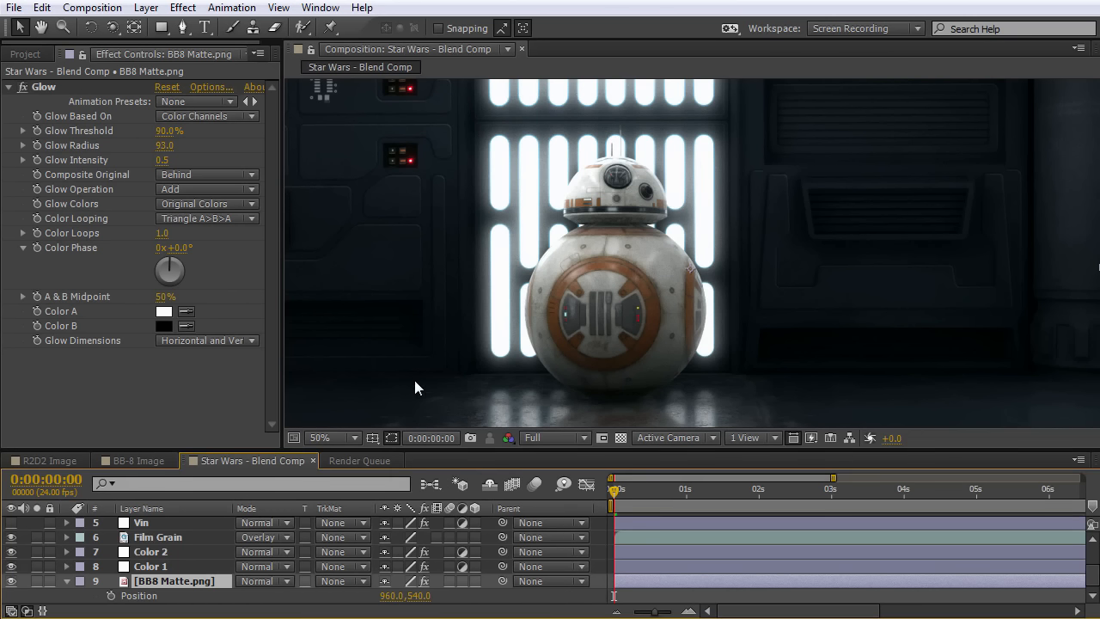
scroll(575, 169, "up", 2)
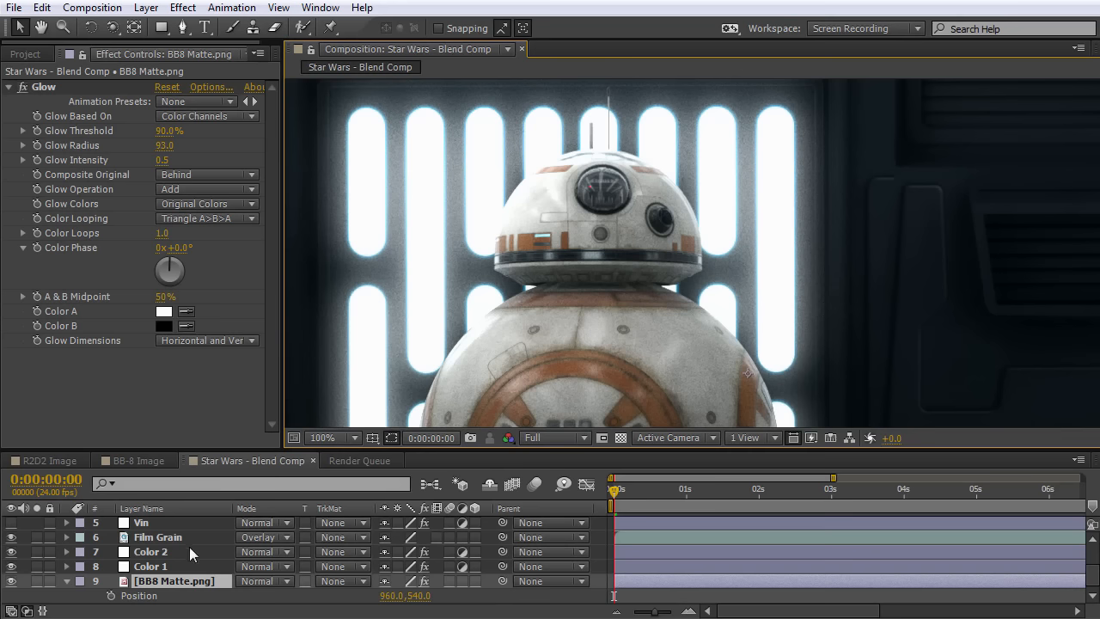
scroll(189, 550, "up", 3)
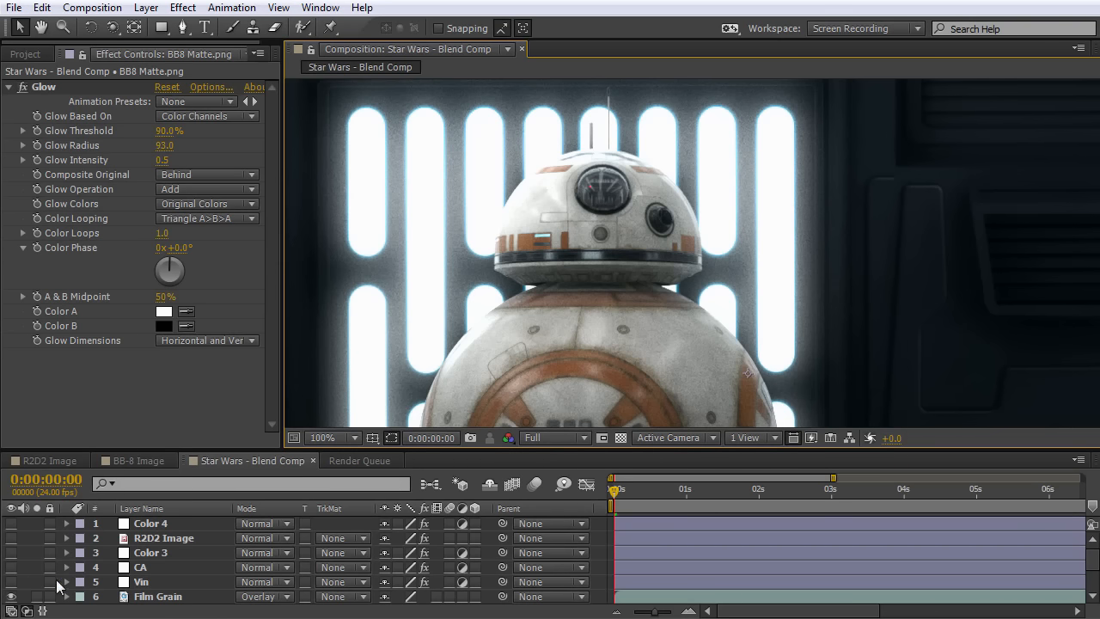
left_click_drag(11, 582, 14, 555)
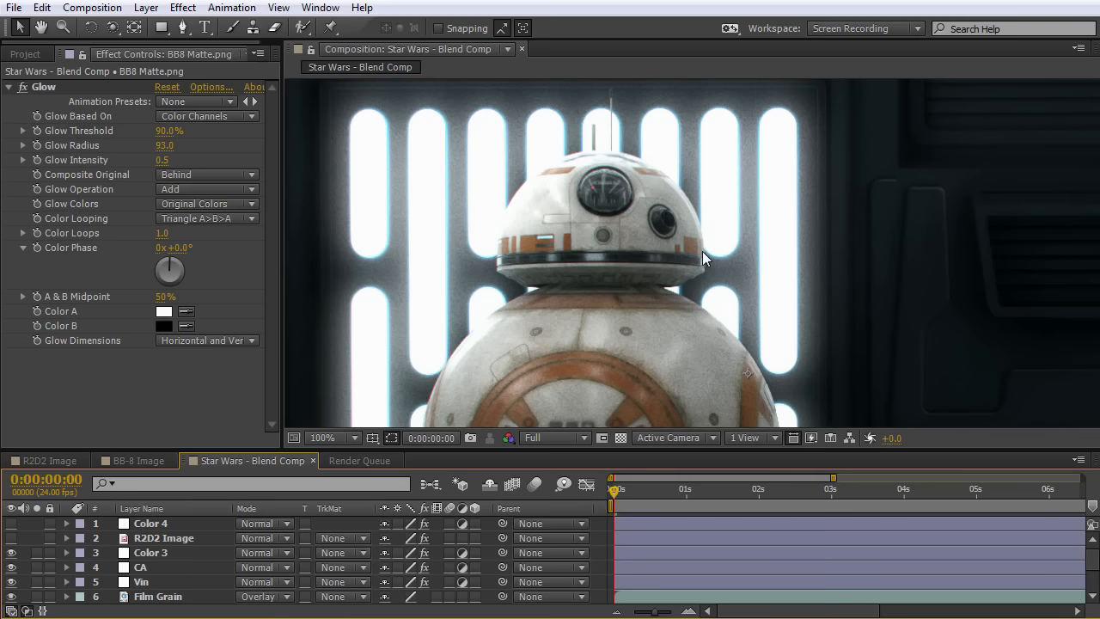
scroll(702, 251, "down", 4)
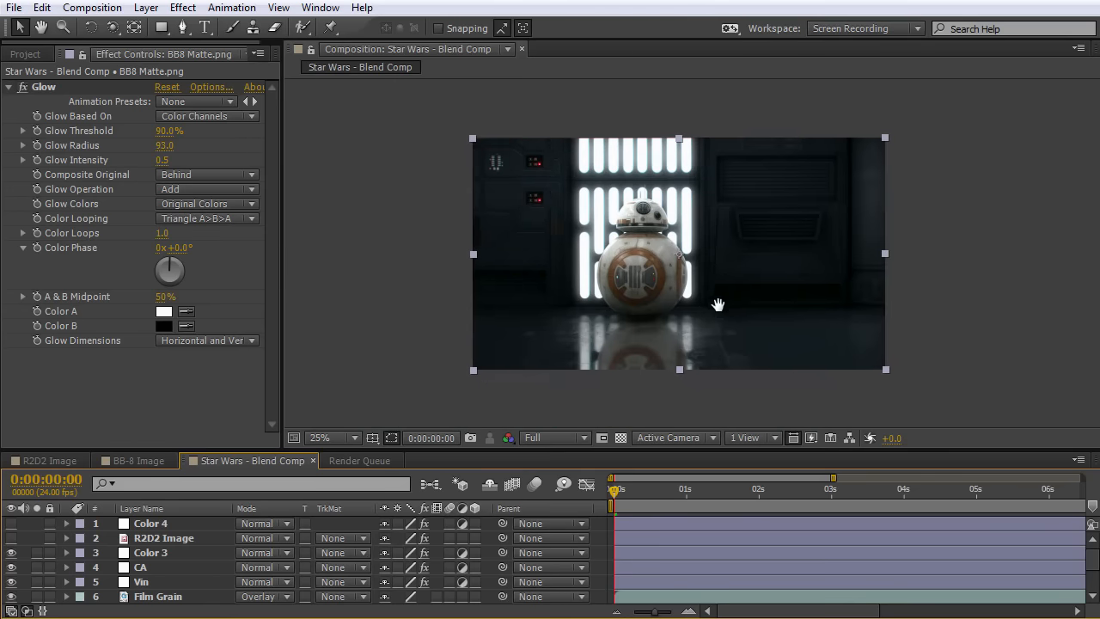
Show the R2D2 Image layer in the blend composition and set its blending mode to Screen.
scroll(717, 304, "up", 2)
left_click(12, 538)
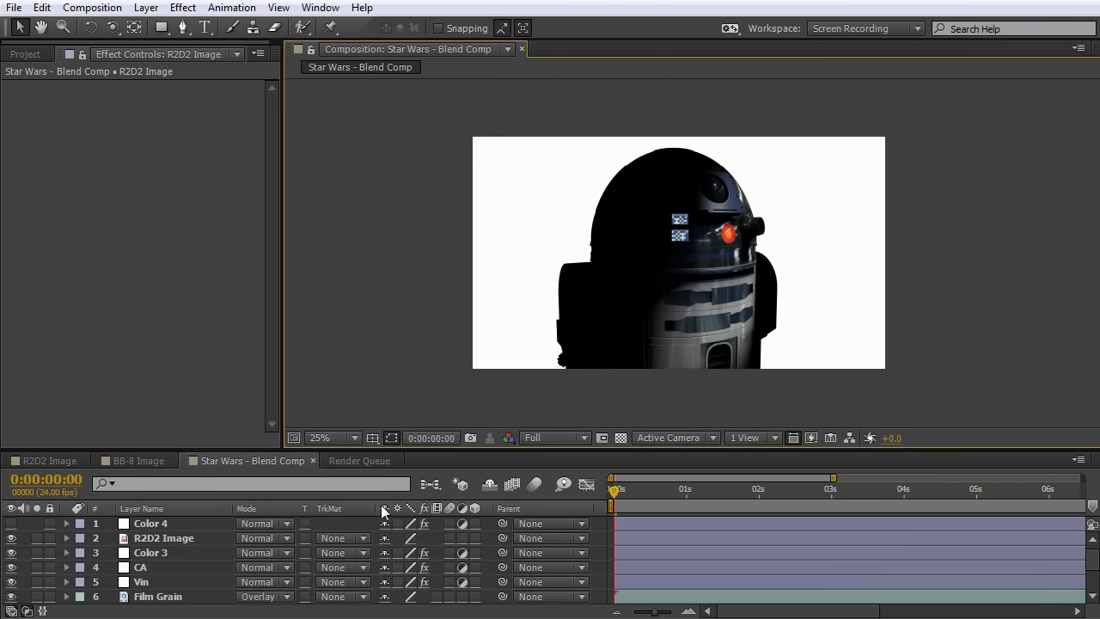
left_click(163, 539)
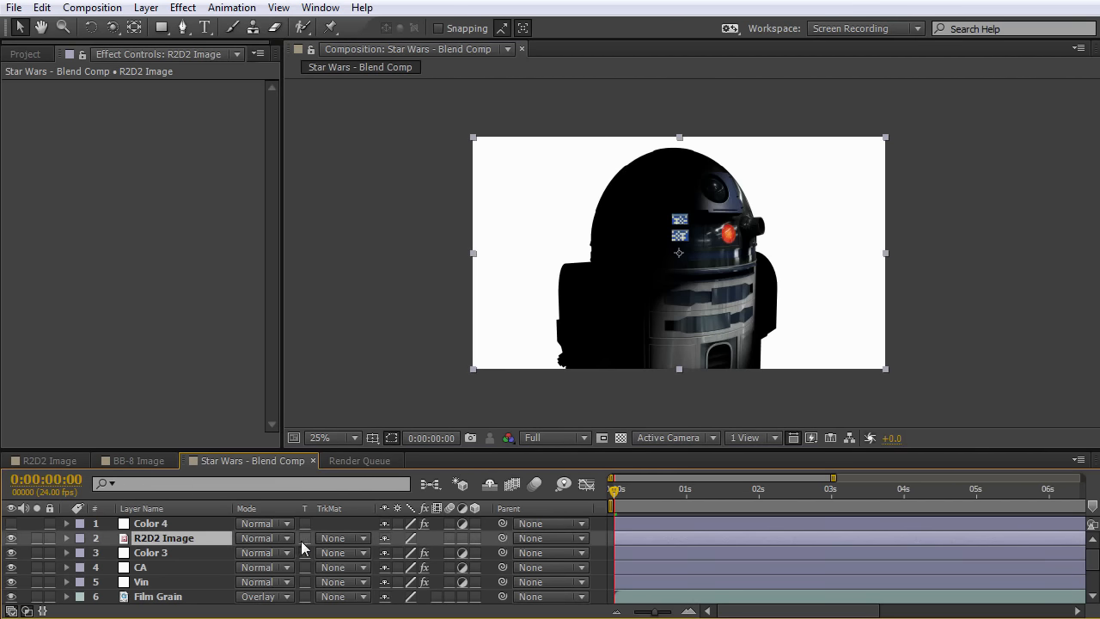
left_click(263, 539)
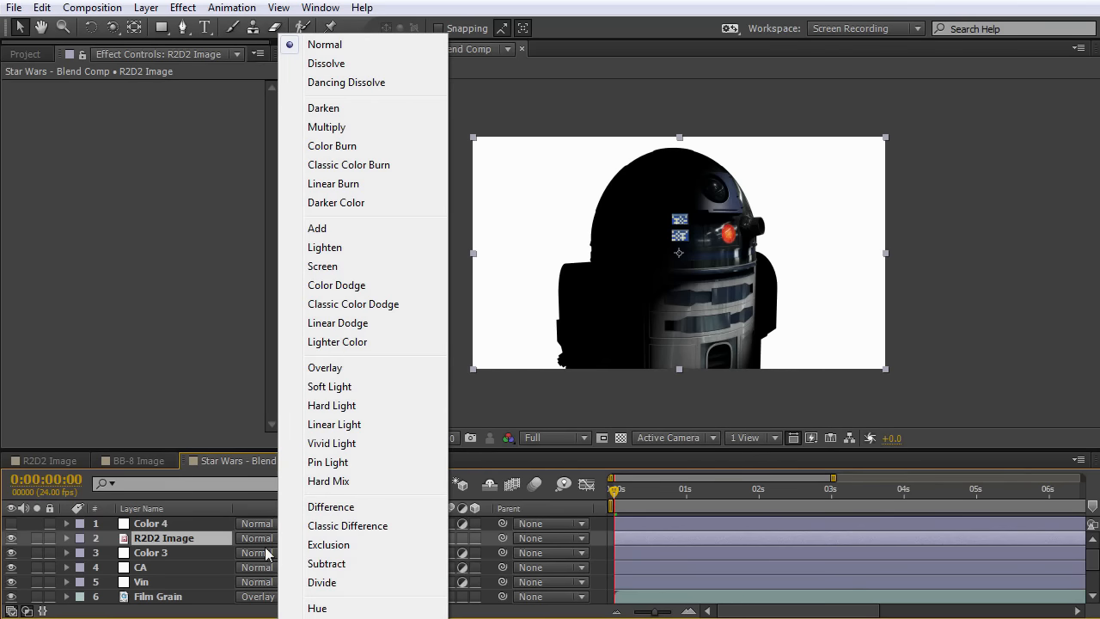
left_click(334, 266)
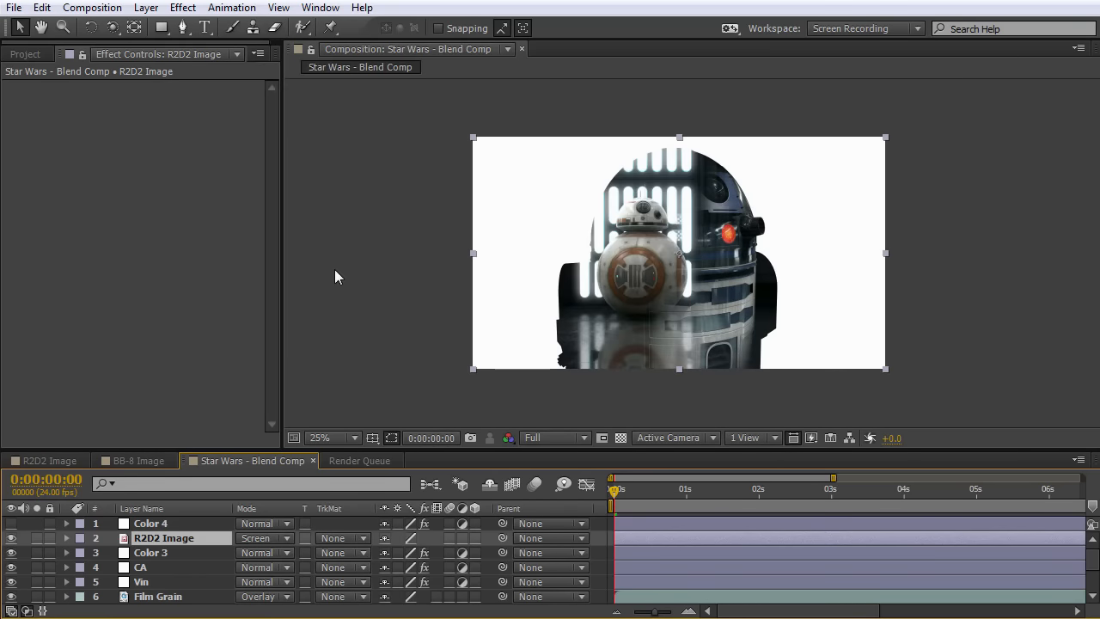
Show the Color 4 adjustment layer above the R2D2 Image layer and examine the graded blend.
key("period")
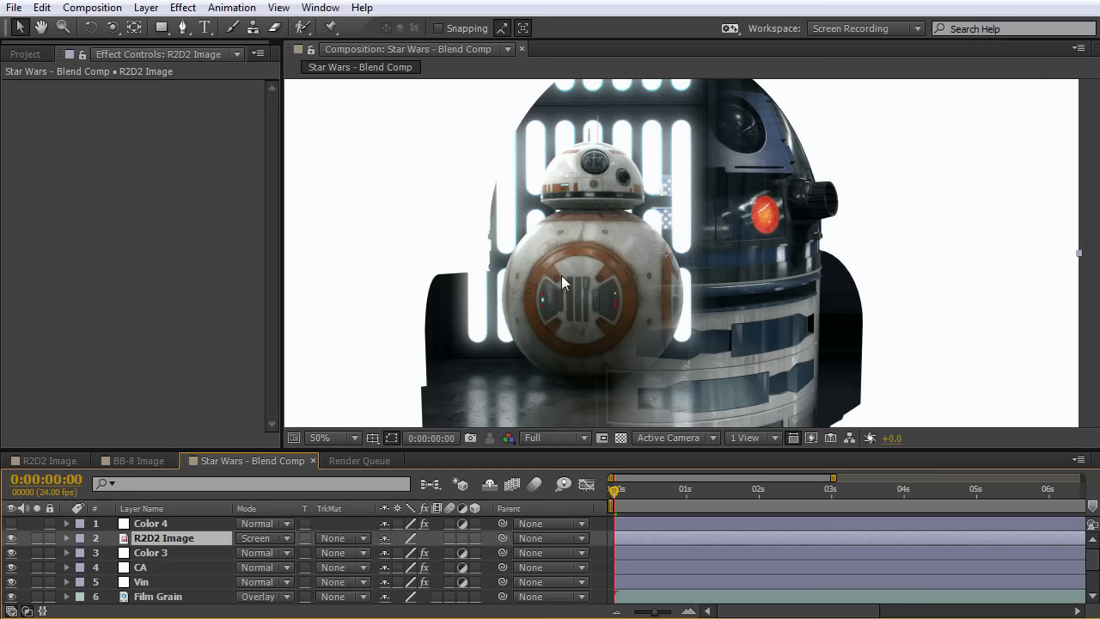
key("comma")
key("comma")
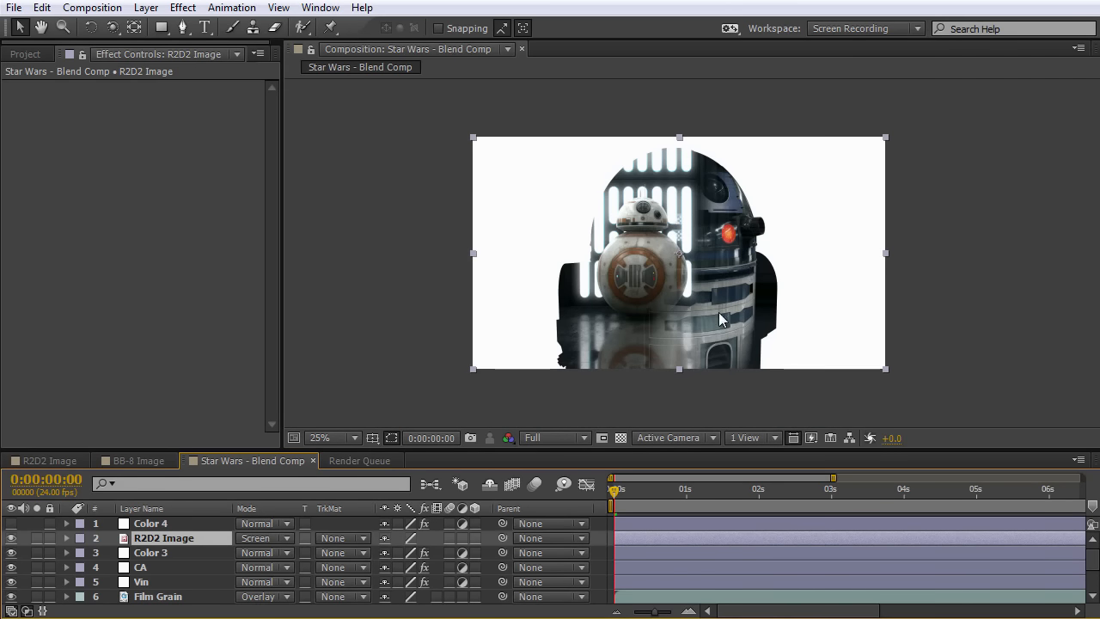
key("period")
key("period")
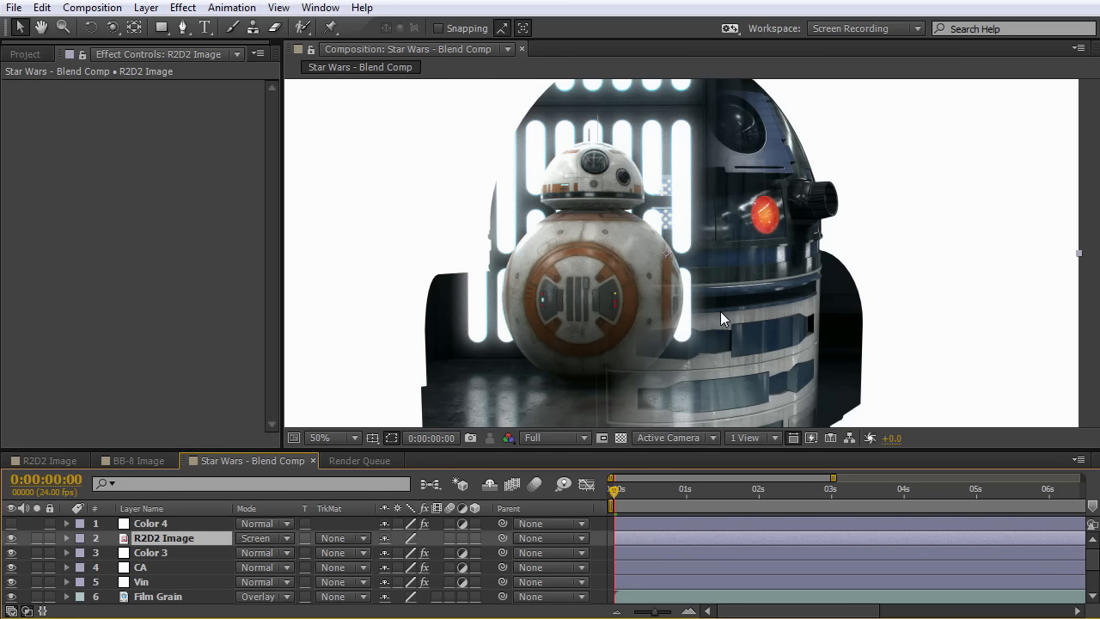
left_click(11, 522)
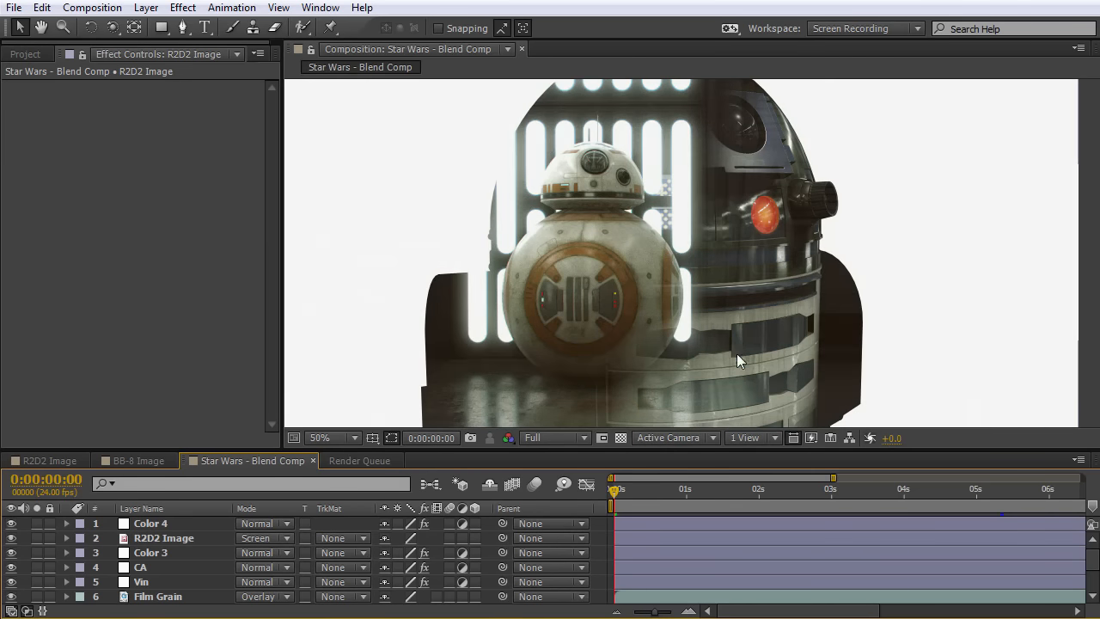
scroll(651, 313, "down", 2)
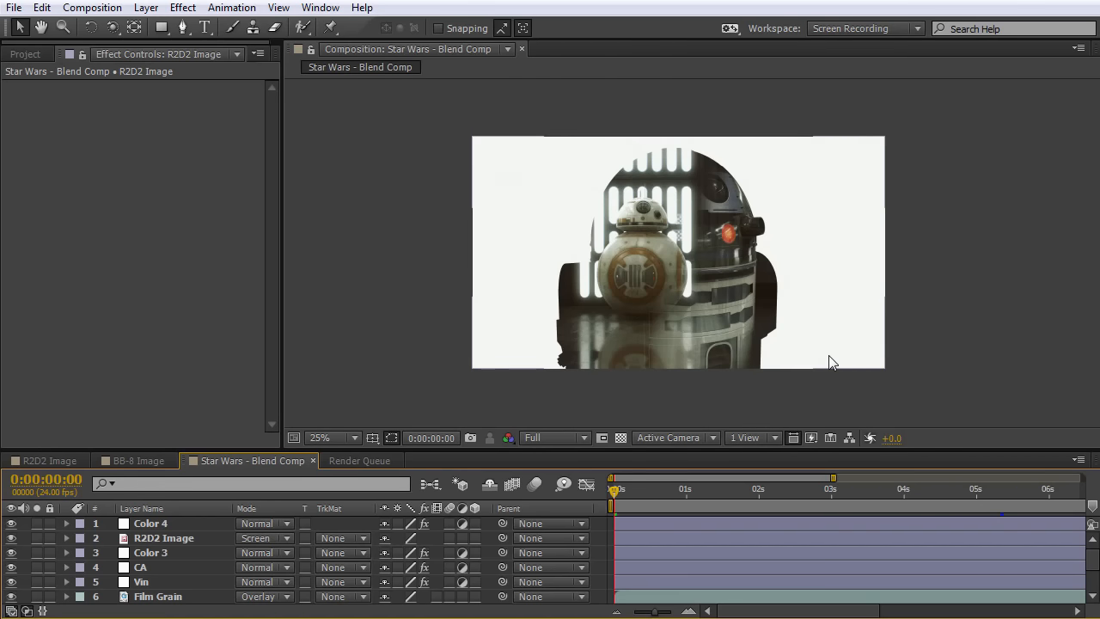
key("period")
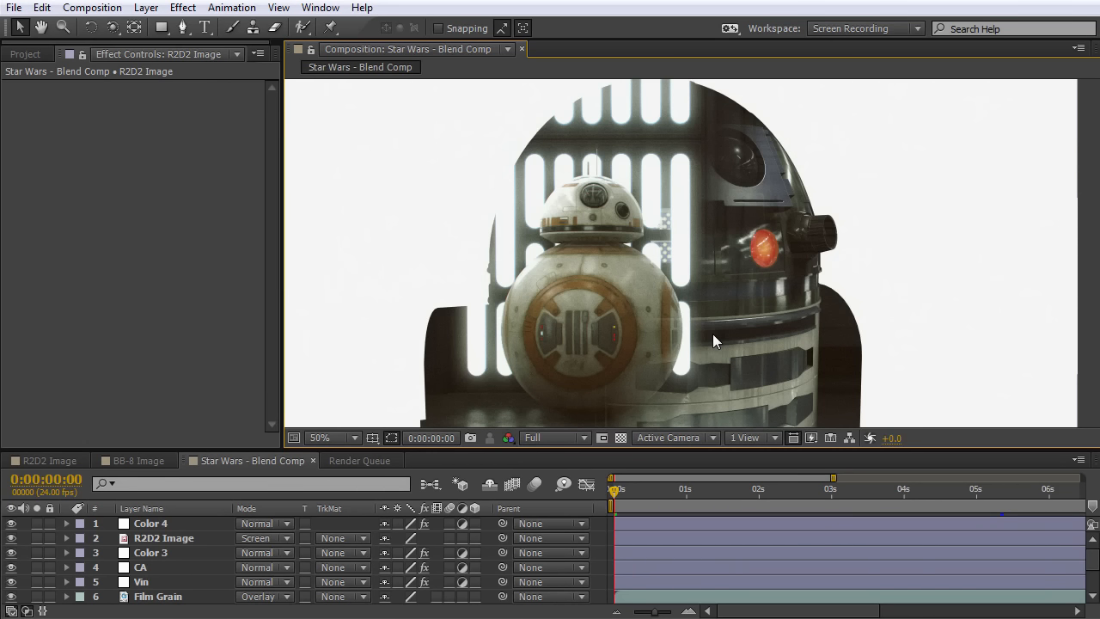
Place 6.jpg from the Files folder directly above the BB8 Matte.png layer in the blend composition and examine the result.
scroll(628, 248, "down", 2)
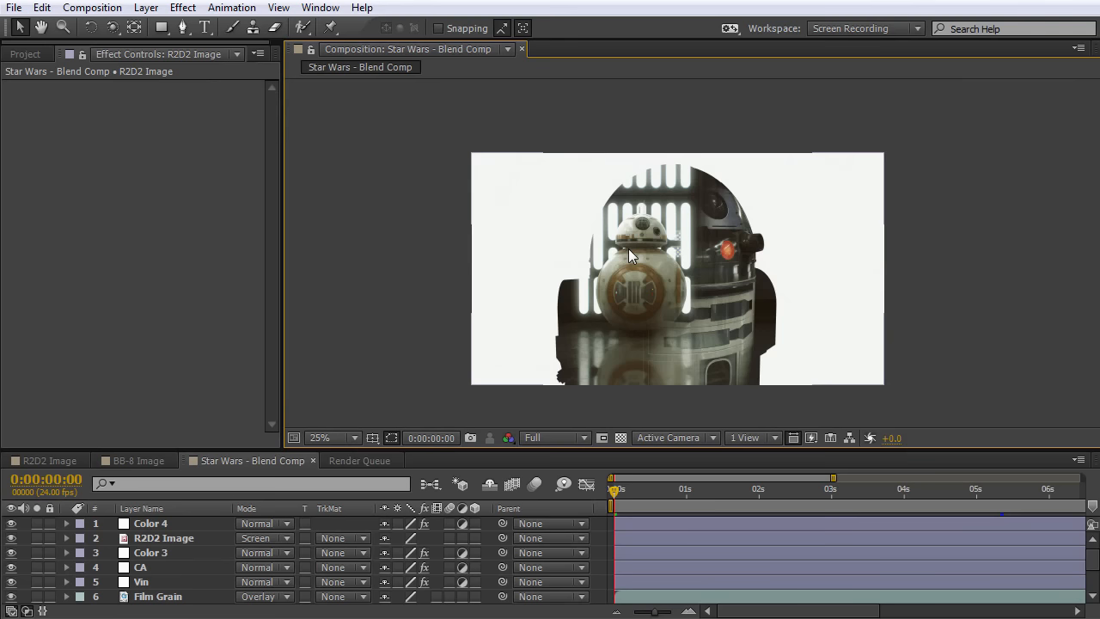
scroll(168, 555, "down", 2)
left_click(26, 53)
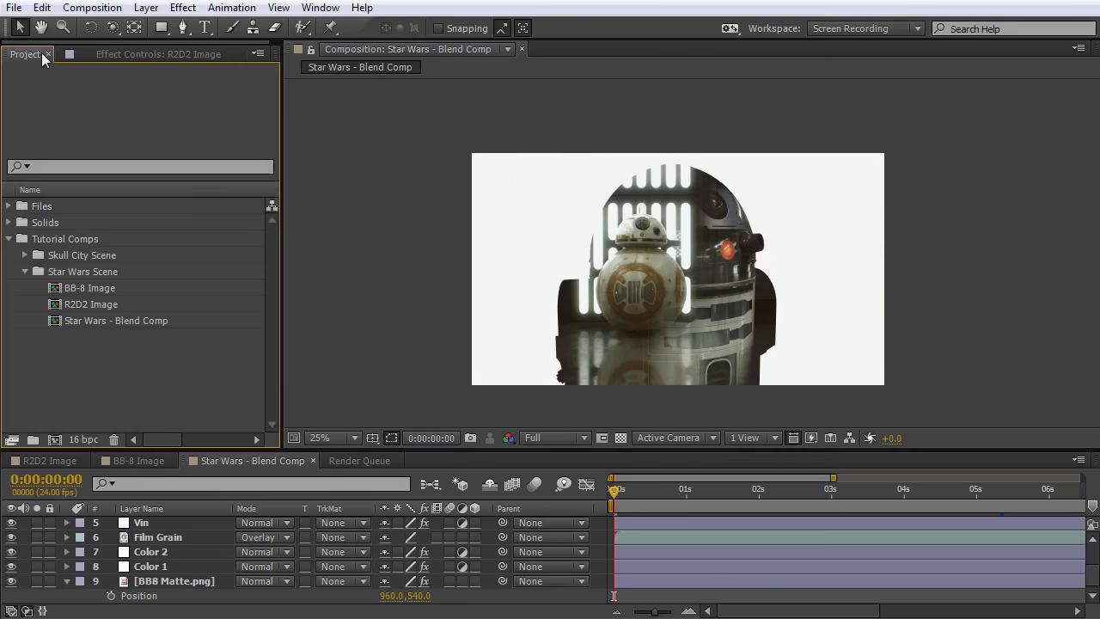
left_click(9, 206)
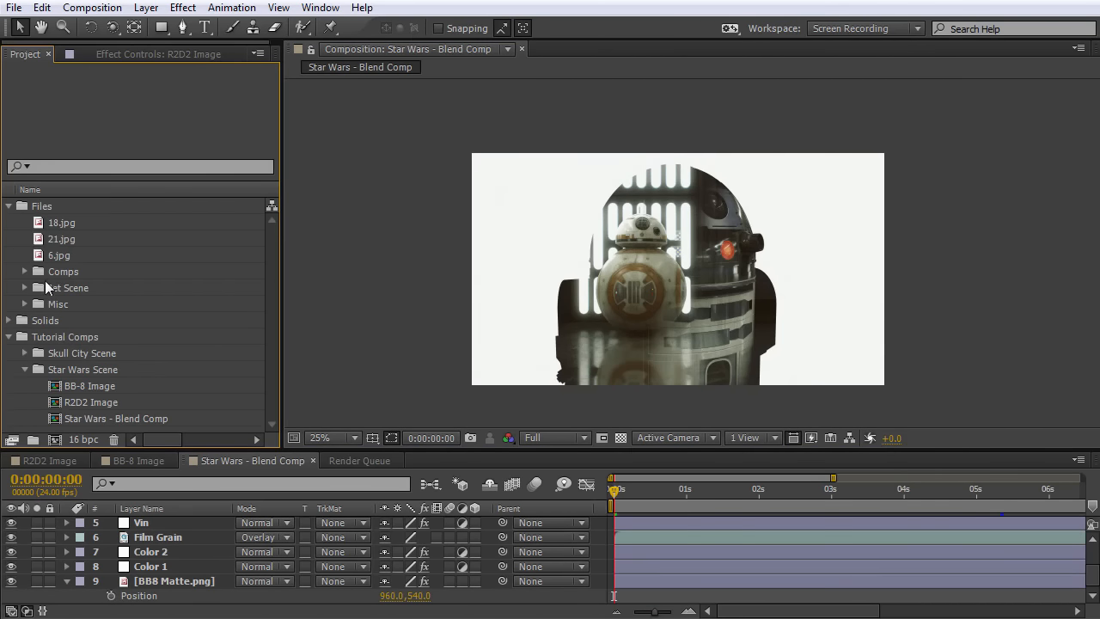
left_click(60, 255)
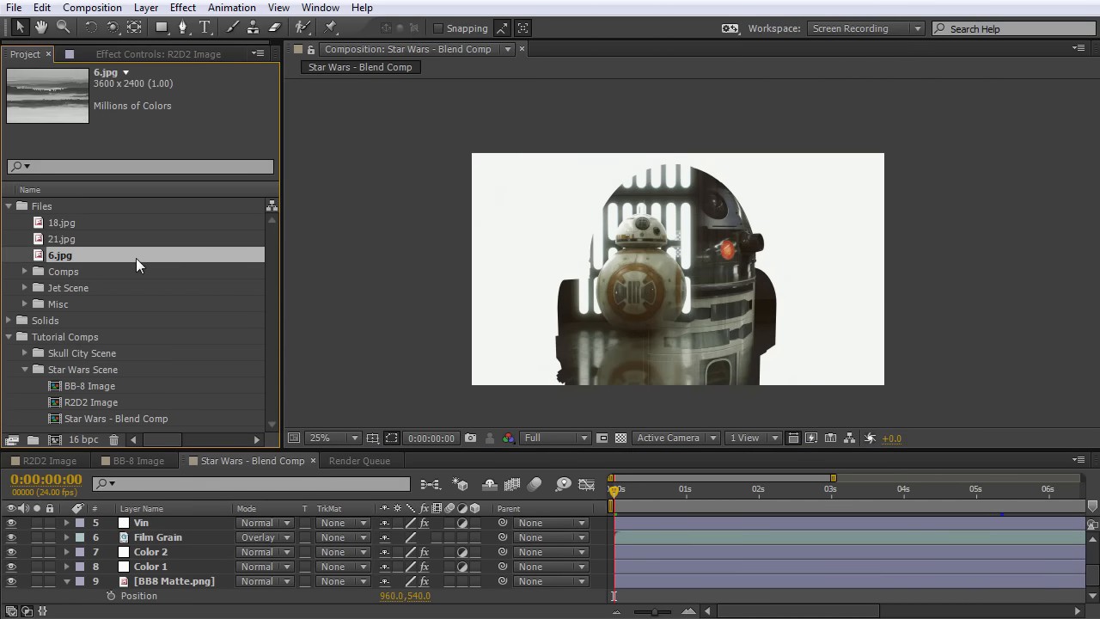
left_click_drag(70, 256, 228, 582)
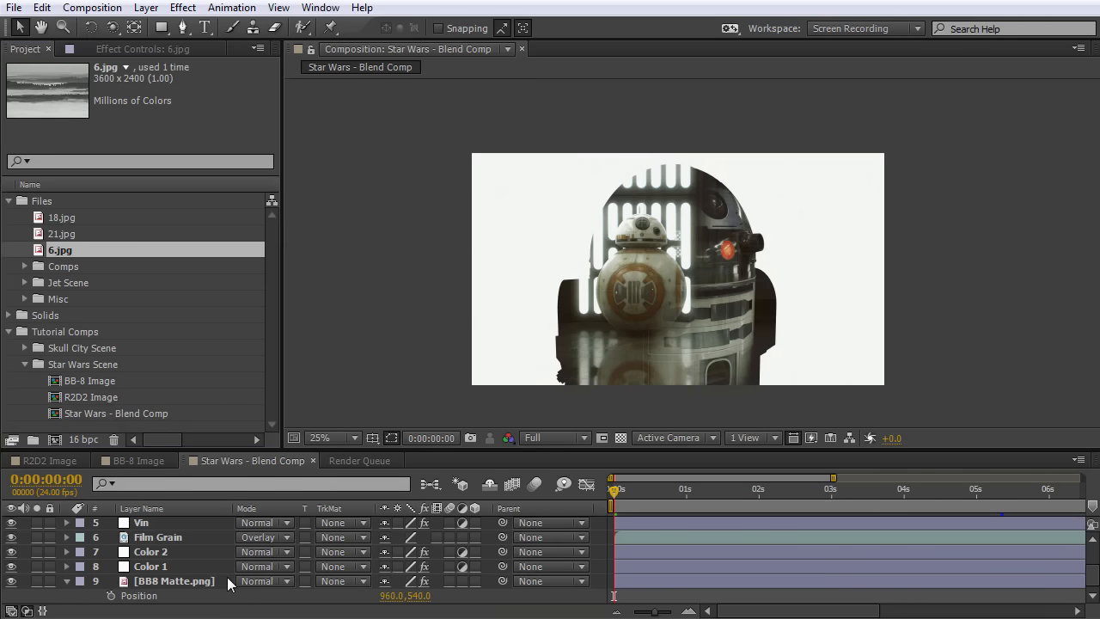
scroll(748, 298, "up", 2)
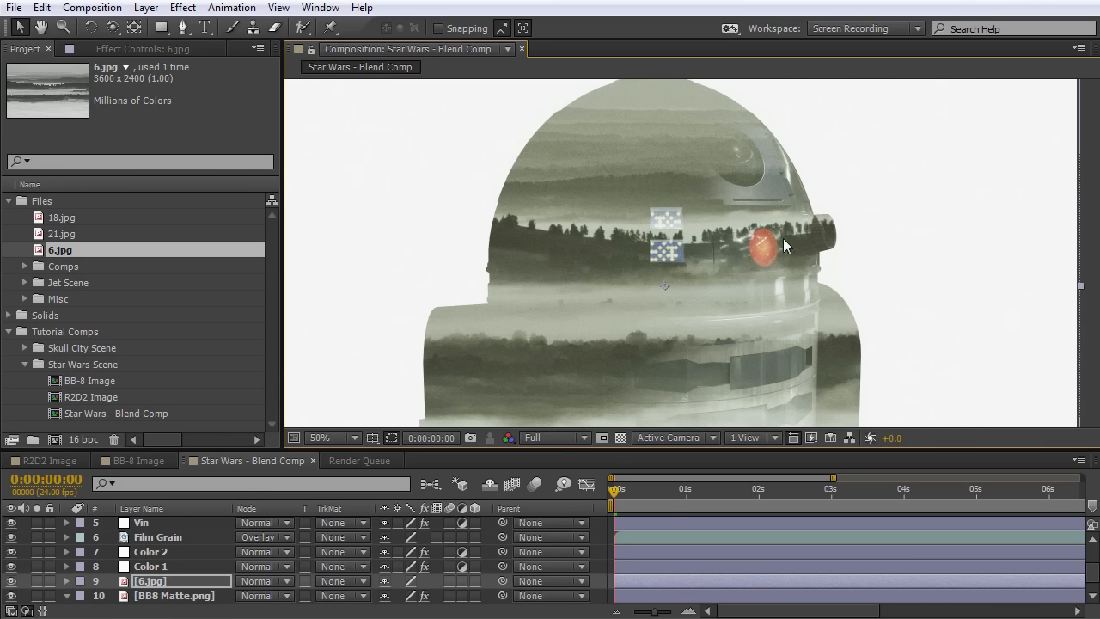
Examine the R2-D2 model's lit and shaded areas in the R2D2 Image composition, and return to the Star Wars blend composition.
left_click(54, 461)
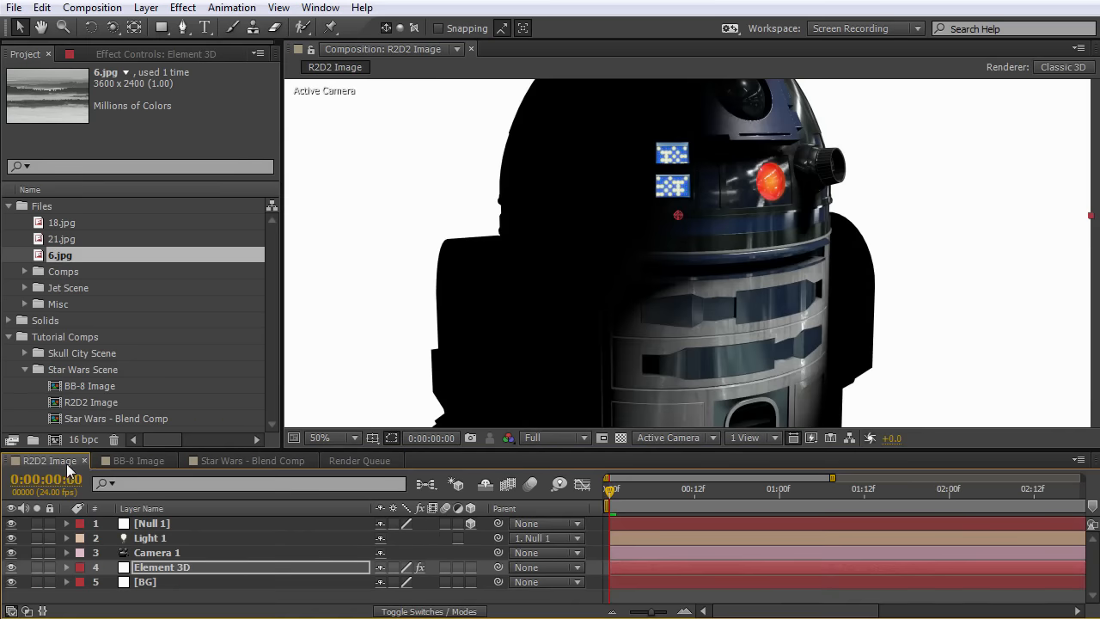
left_click_drag(594, 205, 592, 270)
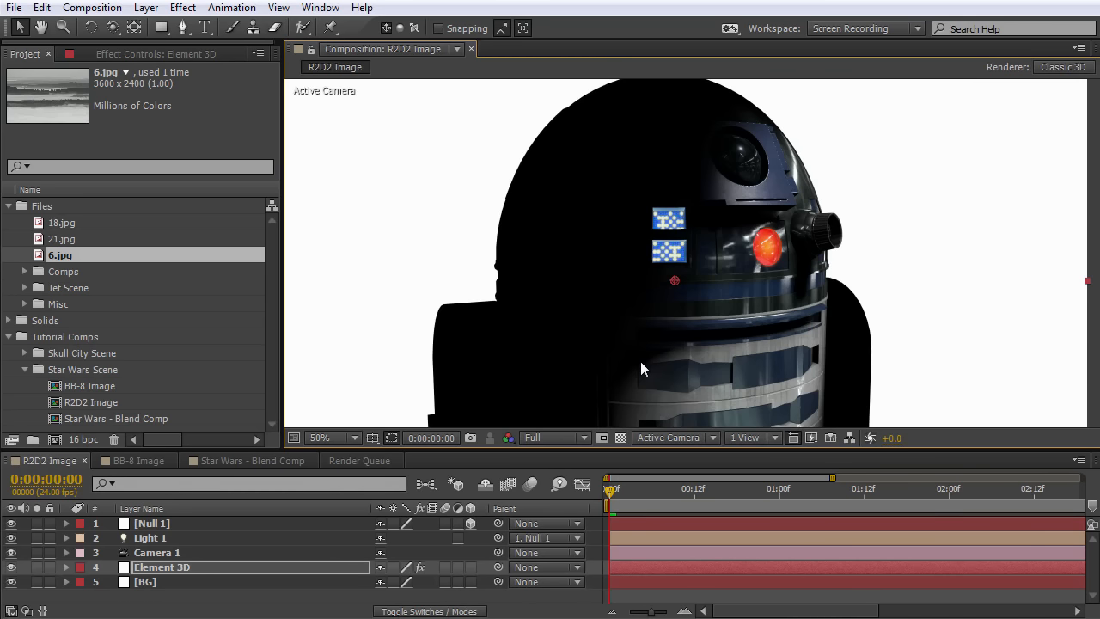
left_click(272, 458)
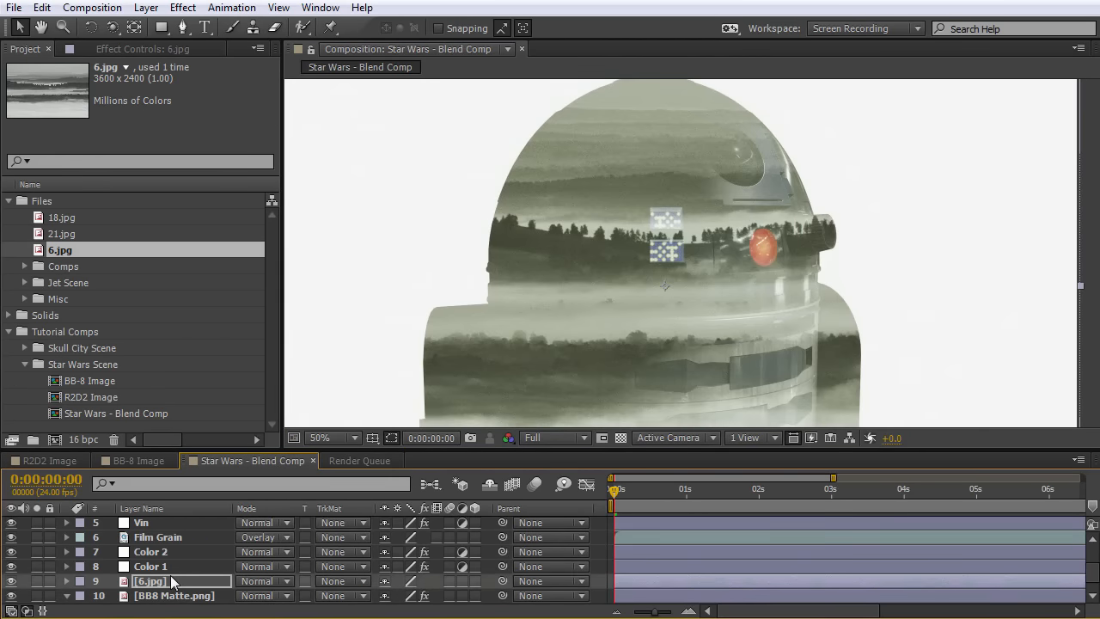
Apply a Curves effect to the R2D2 Image layer and shape an S-curve that lifts the highlights and pulls down the shadows.
scroll(172, 567, "up", 2)
left_click(164, 539)
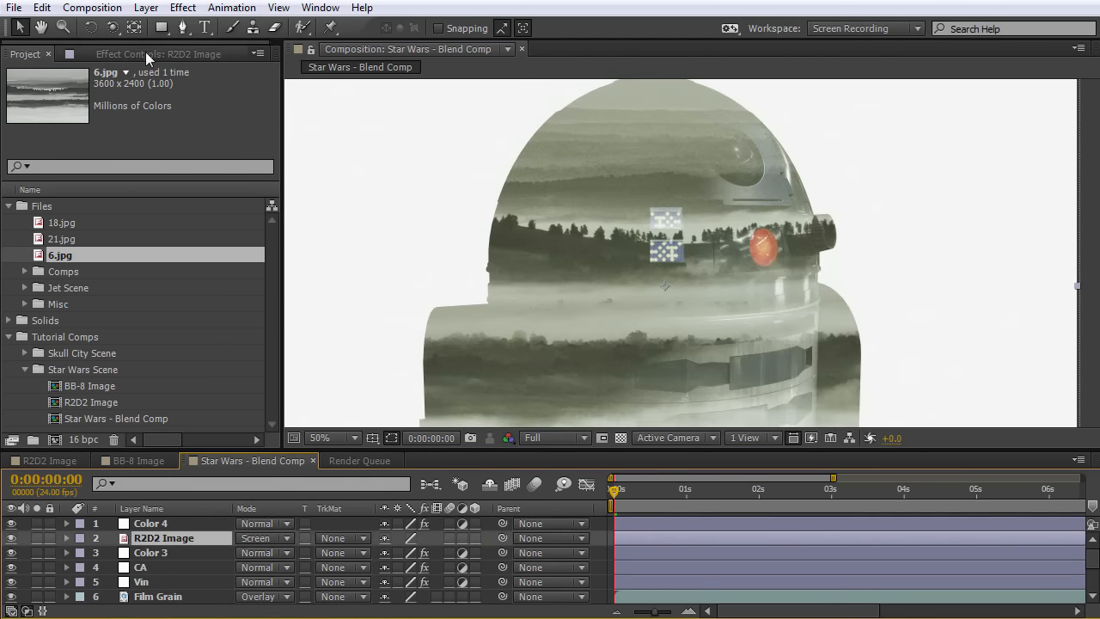
left_click(175, 55)
left_click(183, 6)
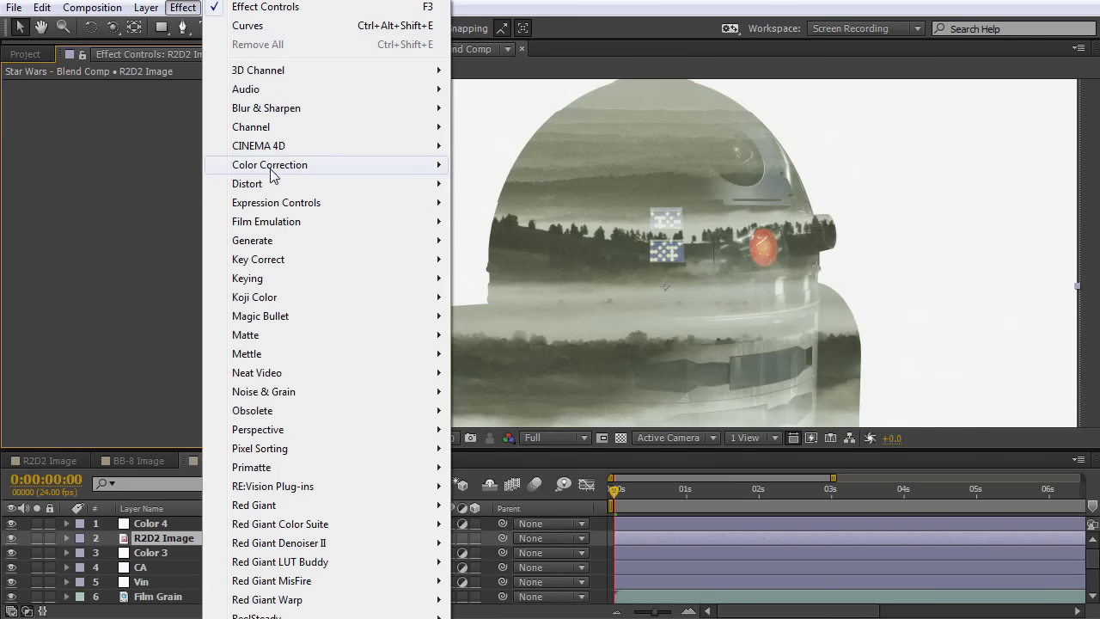
mouse_move(434, 176)
left_click(492, 506)
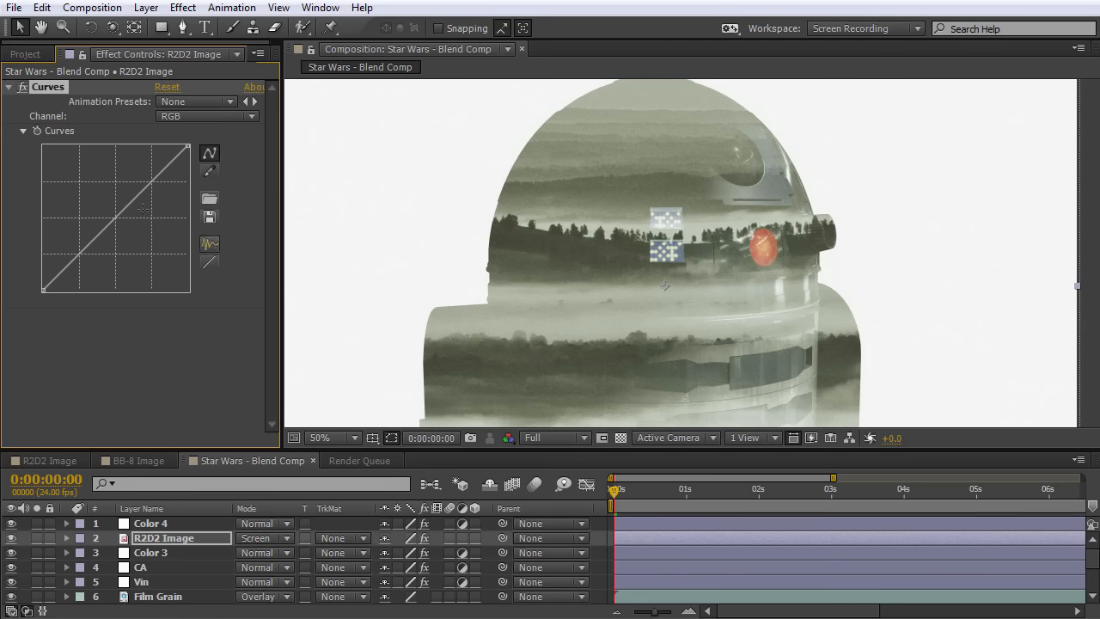
left_click_drag(139, 196, 126, 183)
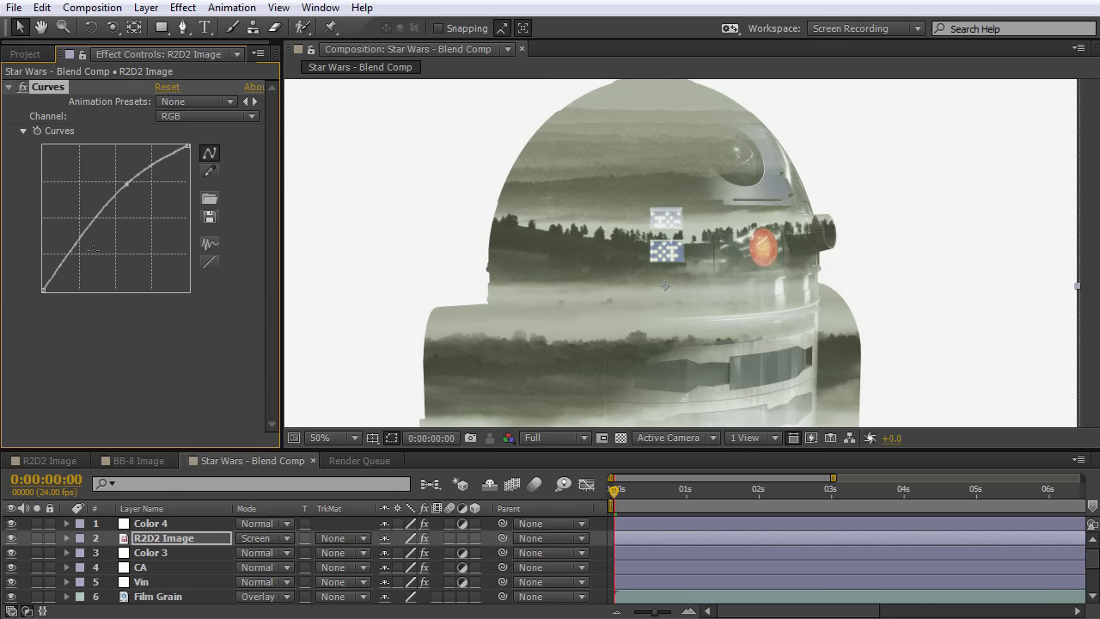
left_click_drag(74, 244, 80, 249)
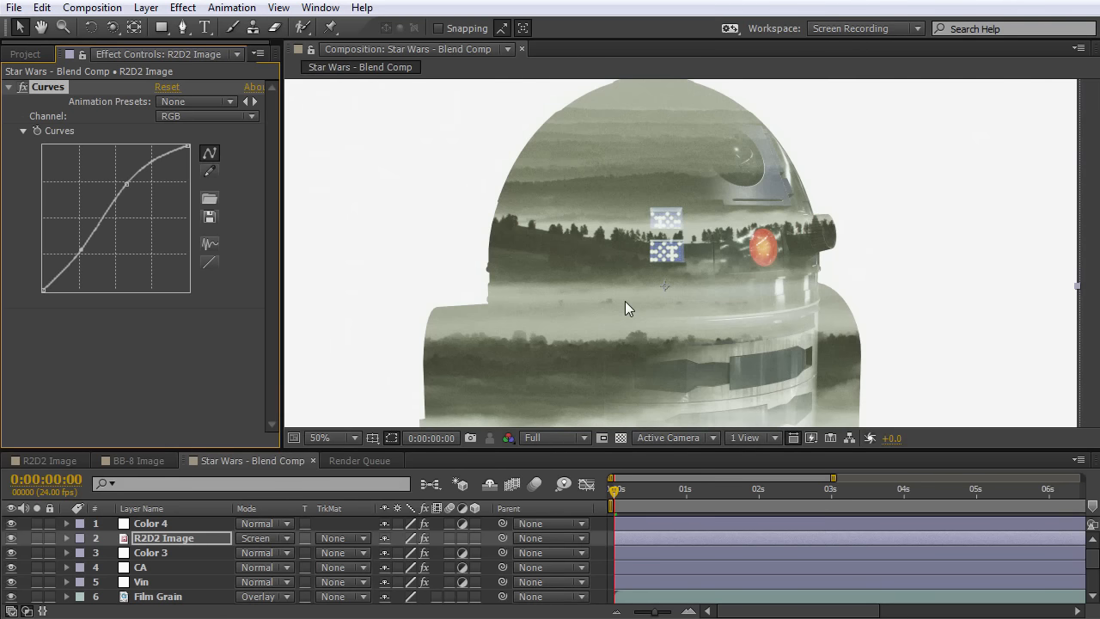
Compare the R2D2 Image layer with its Curves effect off and on.
left_click(24, 88)
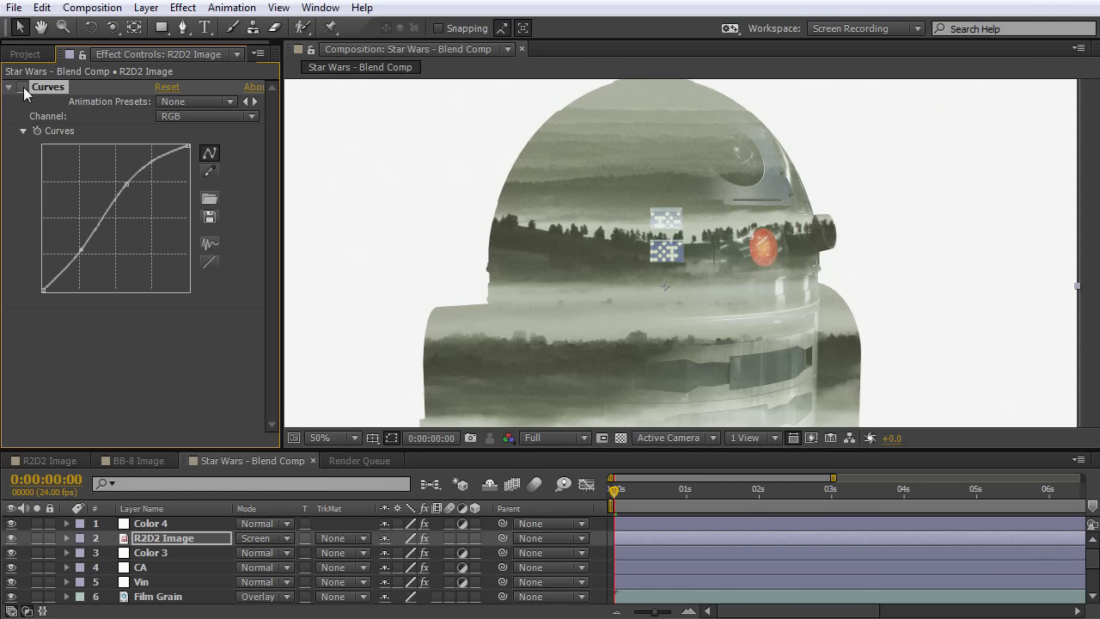
left_click(23, 87)
left_click_drag(766, 349, 746, 329)
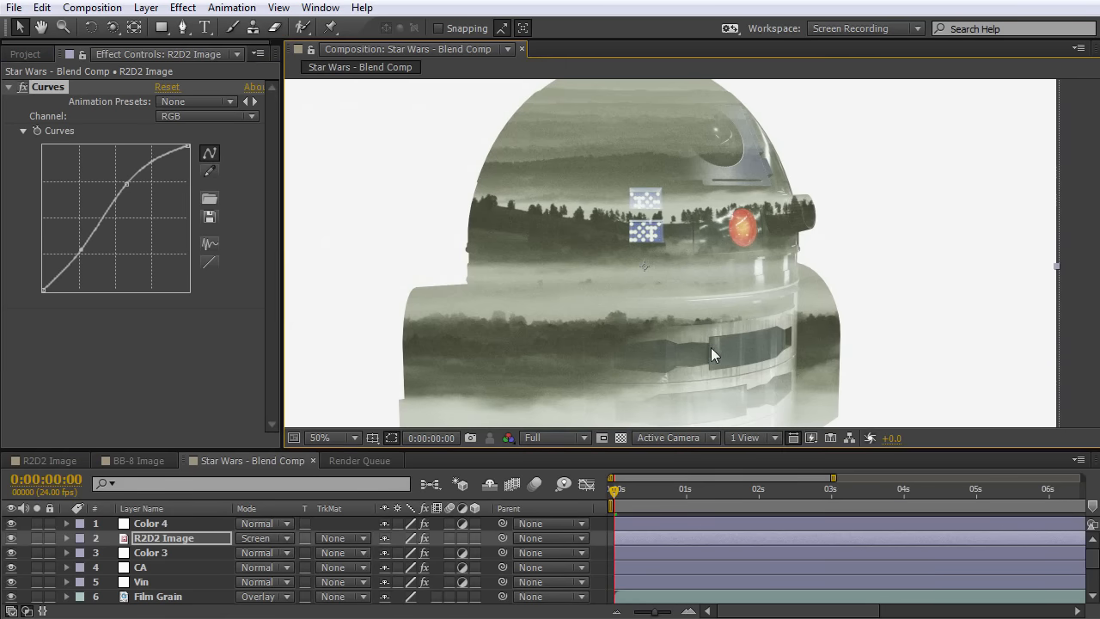
Duplicate the R2D2 Image layer to strengthen the screened R2-D2 and examine the brighter blend.
left_click(147, 541)
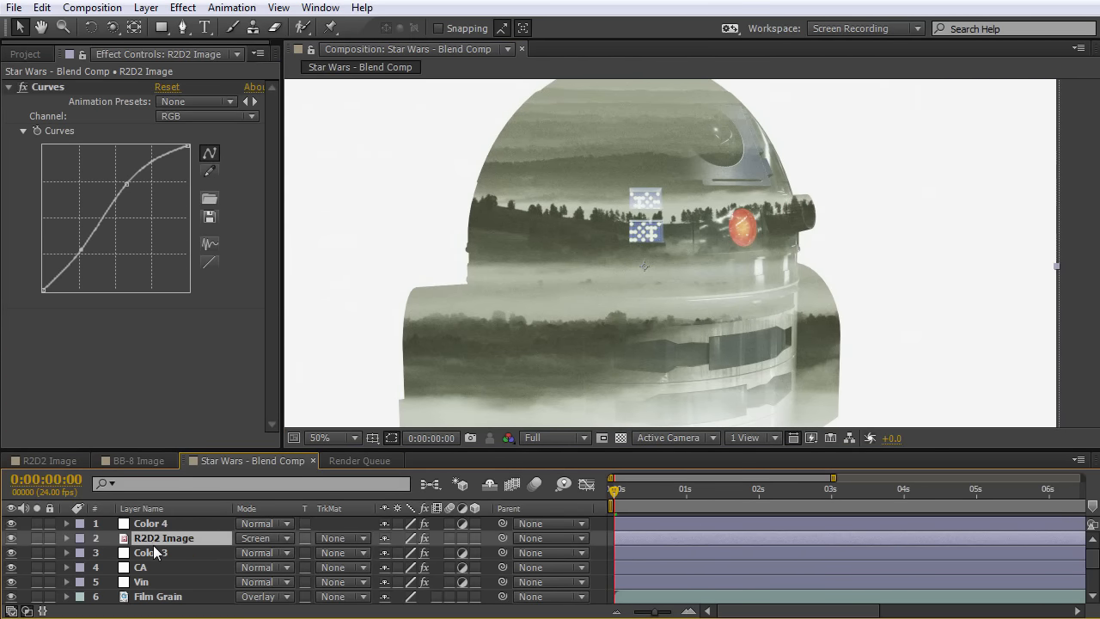
key("ctrl+d")
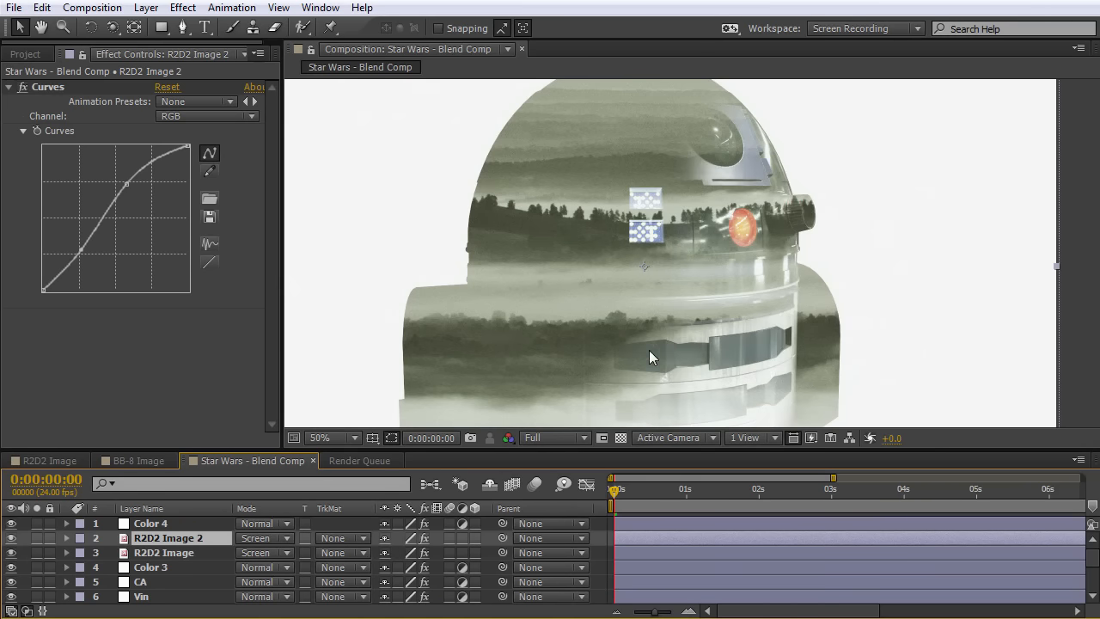
scroll(695, 258, "down", 2)
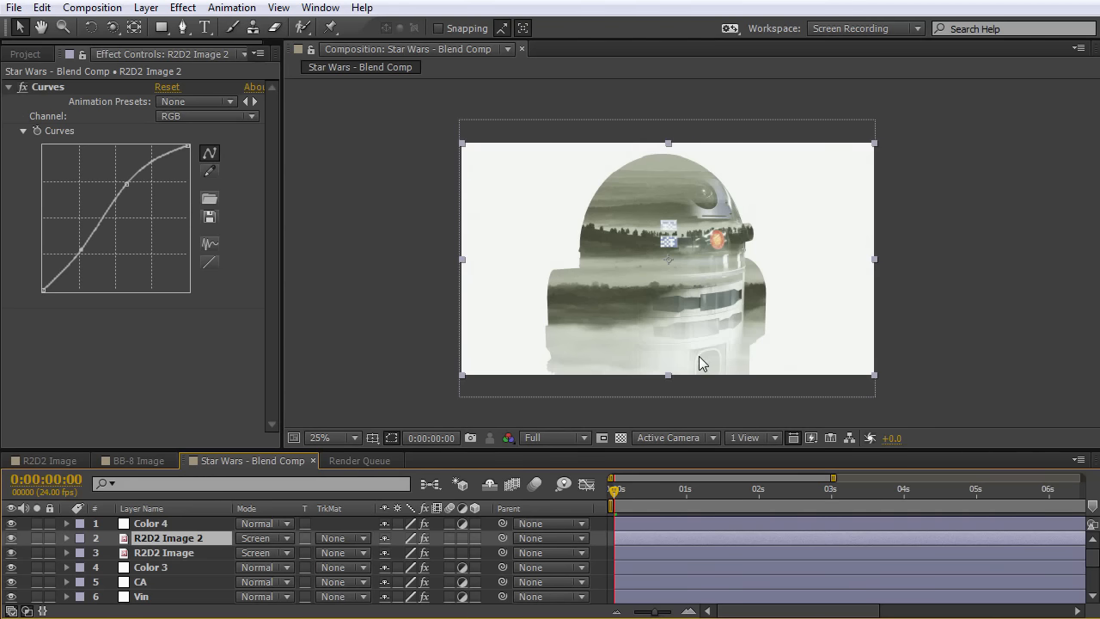
scroll(702, 362, "up", 2)
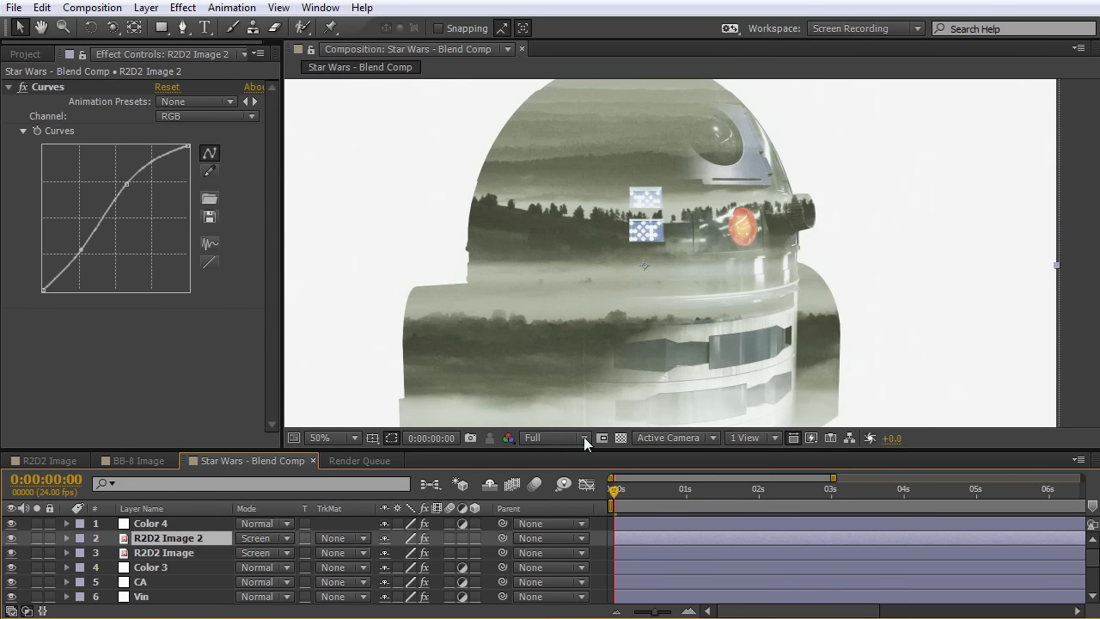
Set the duplicated R2-D2 layer to Normal blending mode at 15% opacity, and compare the blend with it hidden and shown.
left_click(259, 539)
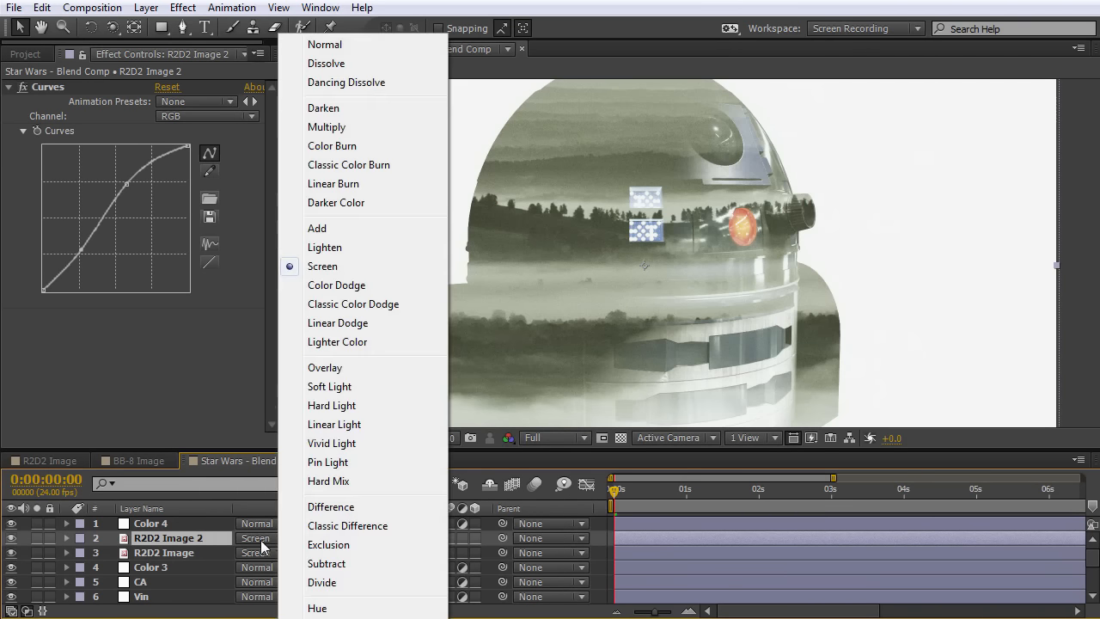
left_click(361, 45)
key("t")
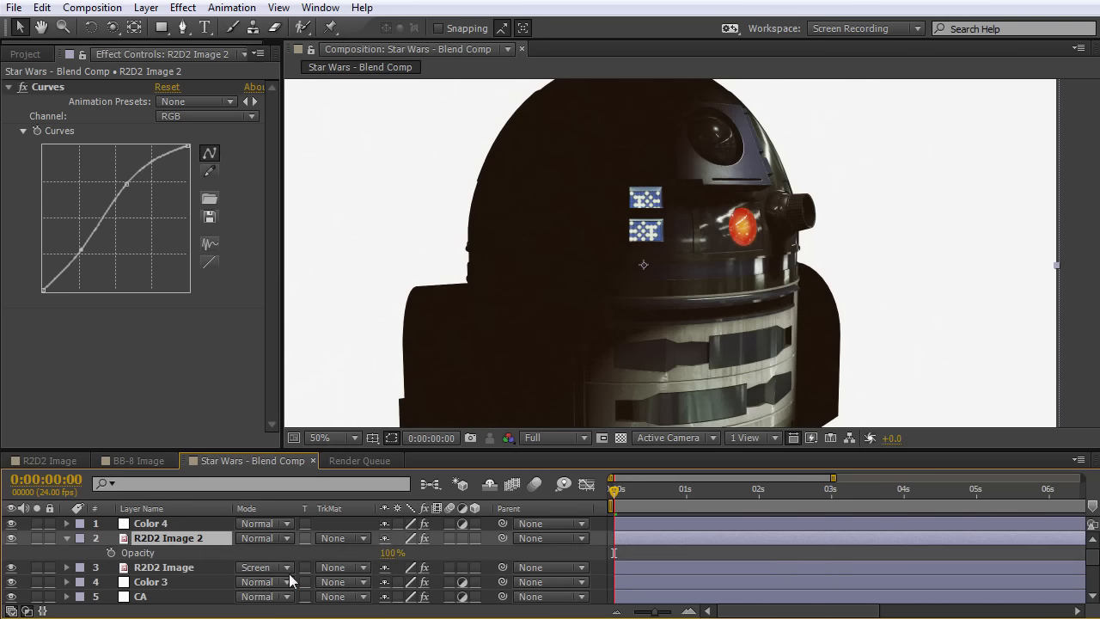
left_click(391, 553)
type("45")
key("Return")
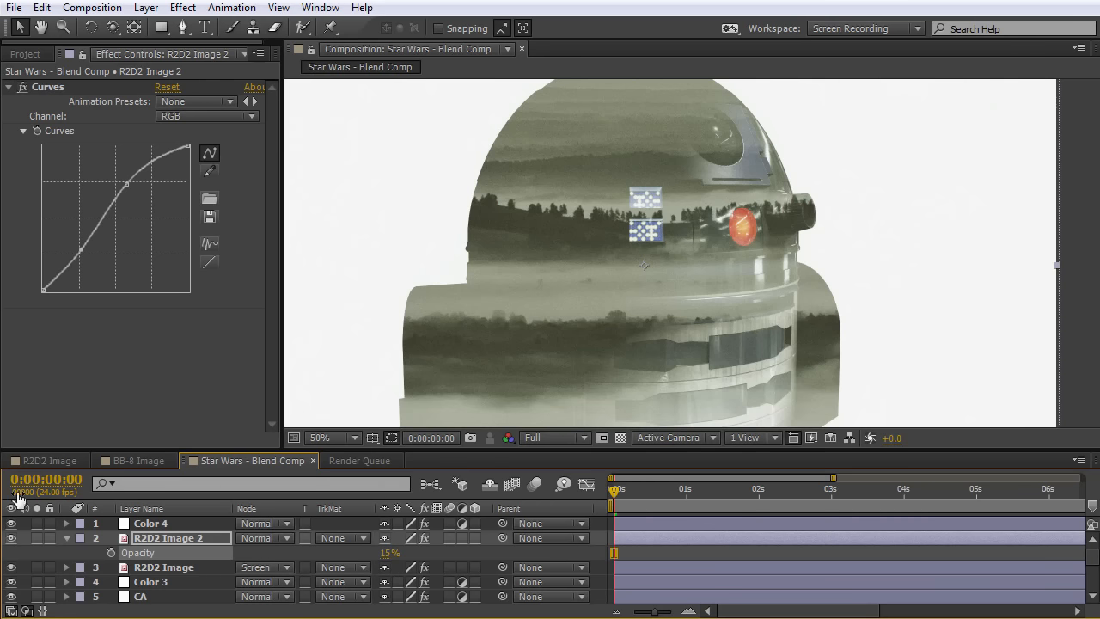
left_click(11, 538)
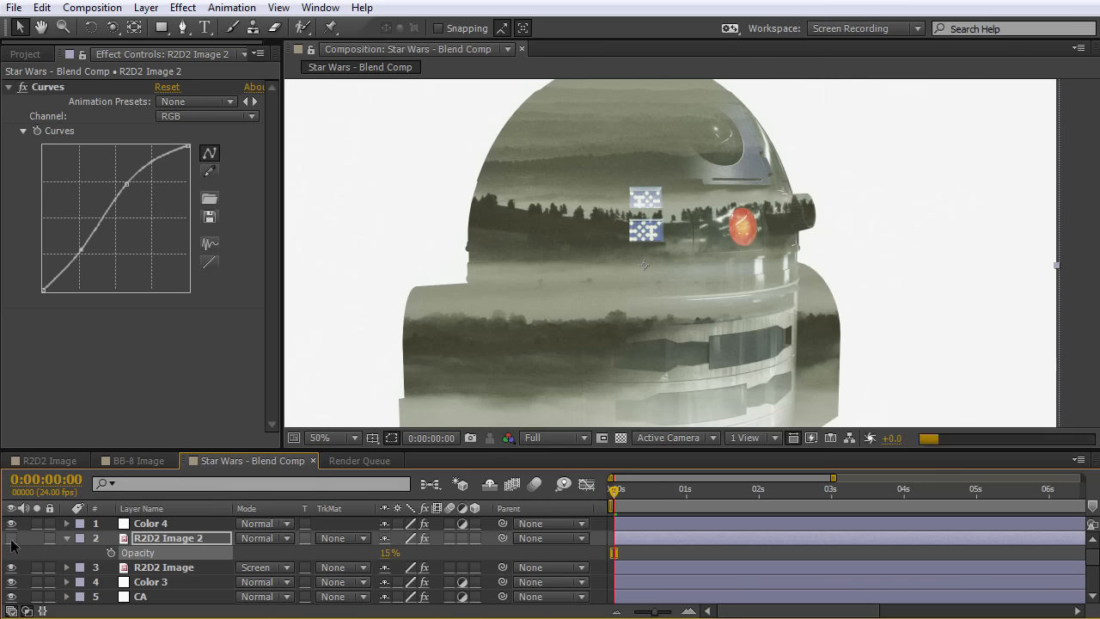
left_click(12, 538)
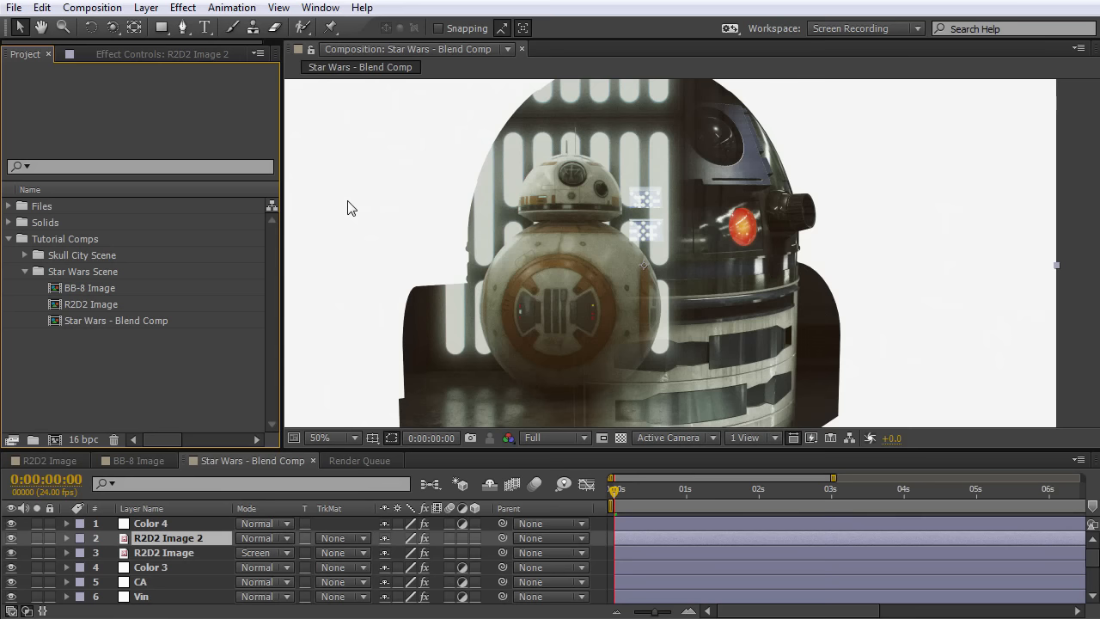
Open the Skull composition from the Skull City Scene folder and review its White Solid 2 and E3D layers.
left_click(25, 256)
double_click(68, 289)
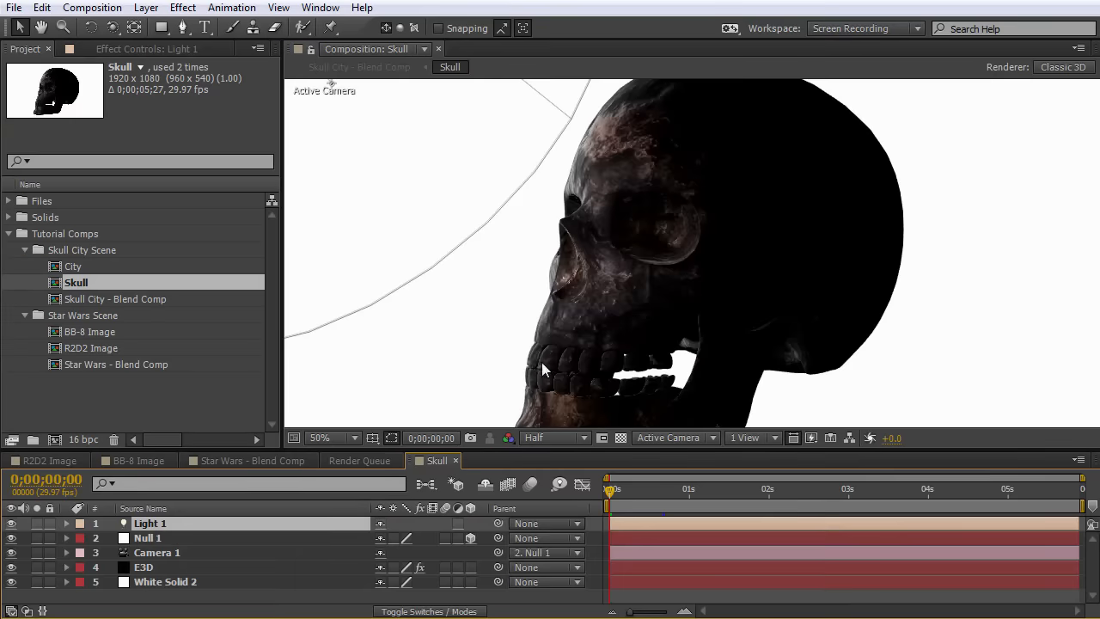
key("comma")
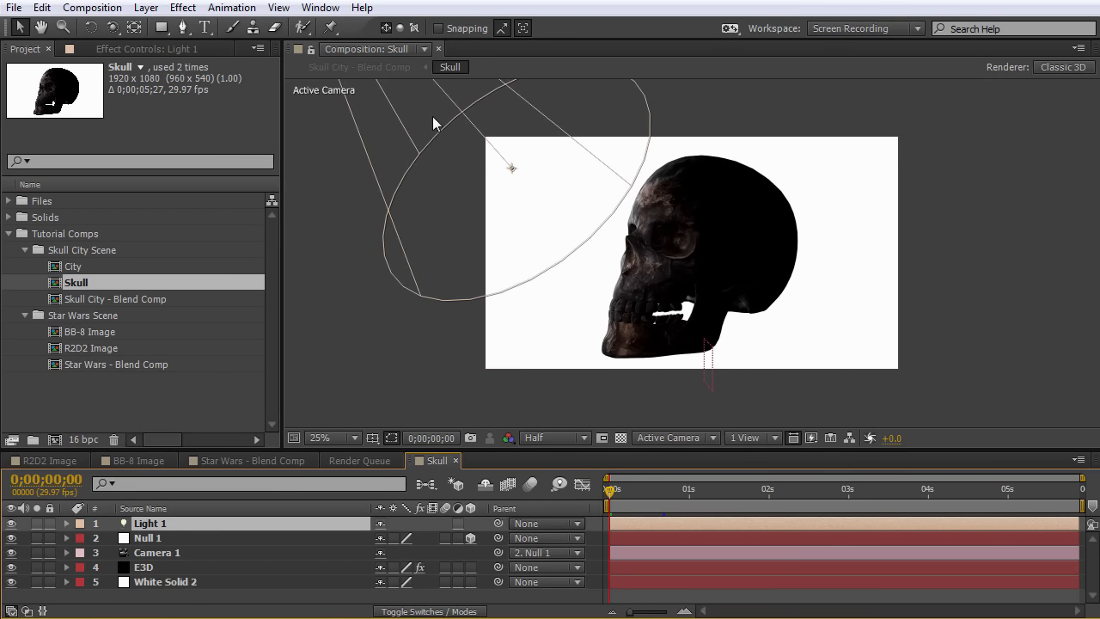
left_click(182, 581)
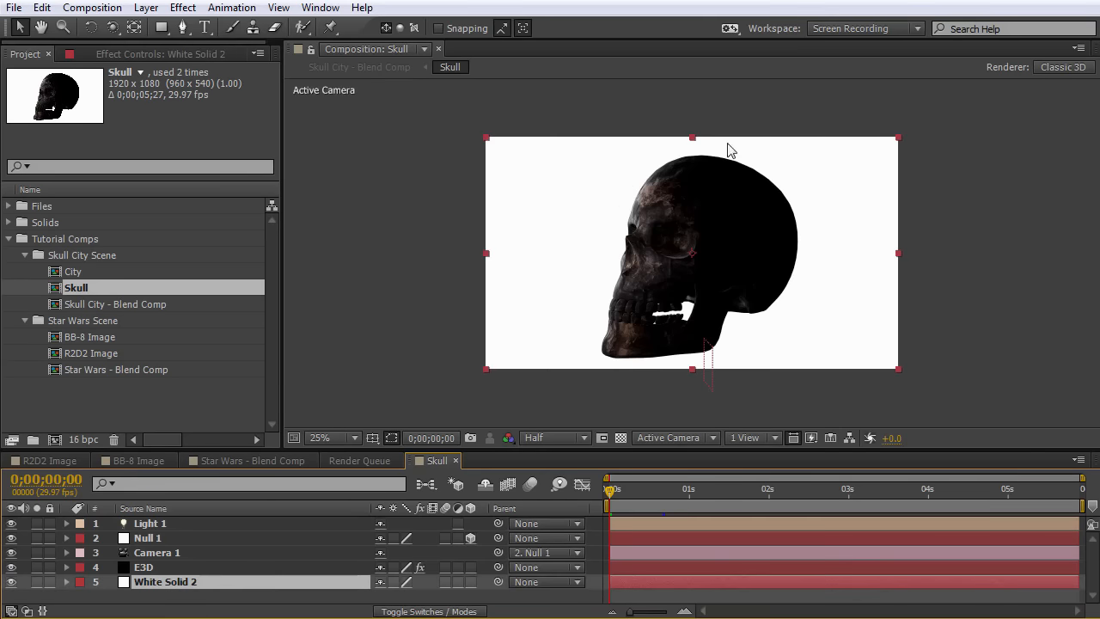
left_click(155, 556)
left_click(155, 568)
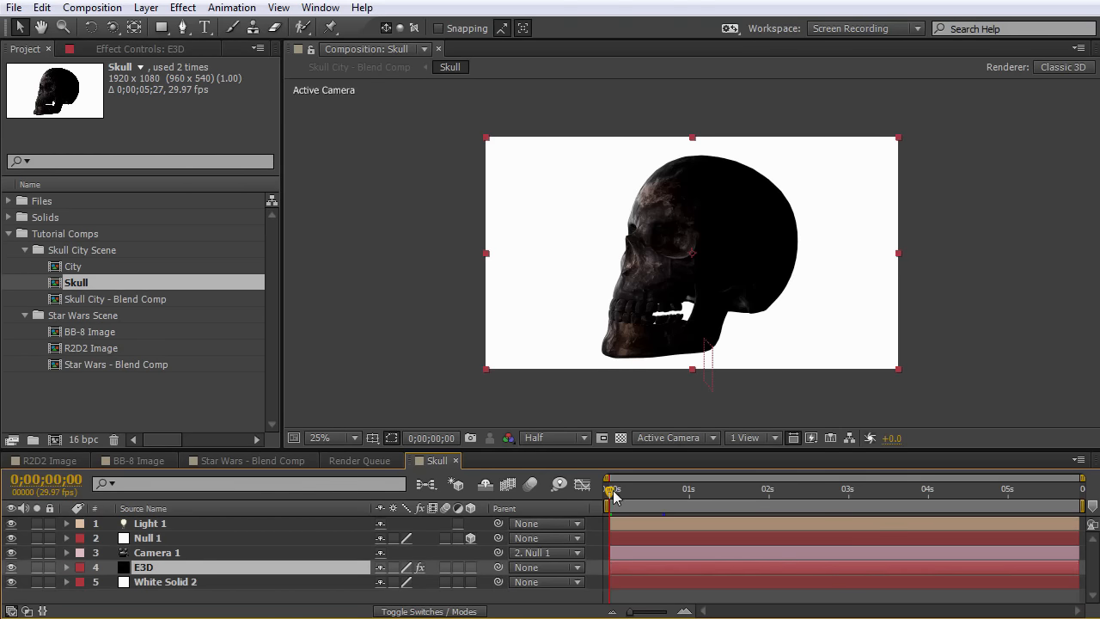
Scrub the Skull composition to 0;00;05;04 and examine the skull's animated pose up close.
left_click_drag(611, 491, 1018, 517)
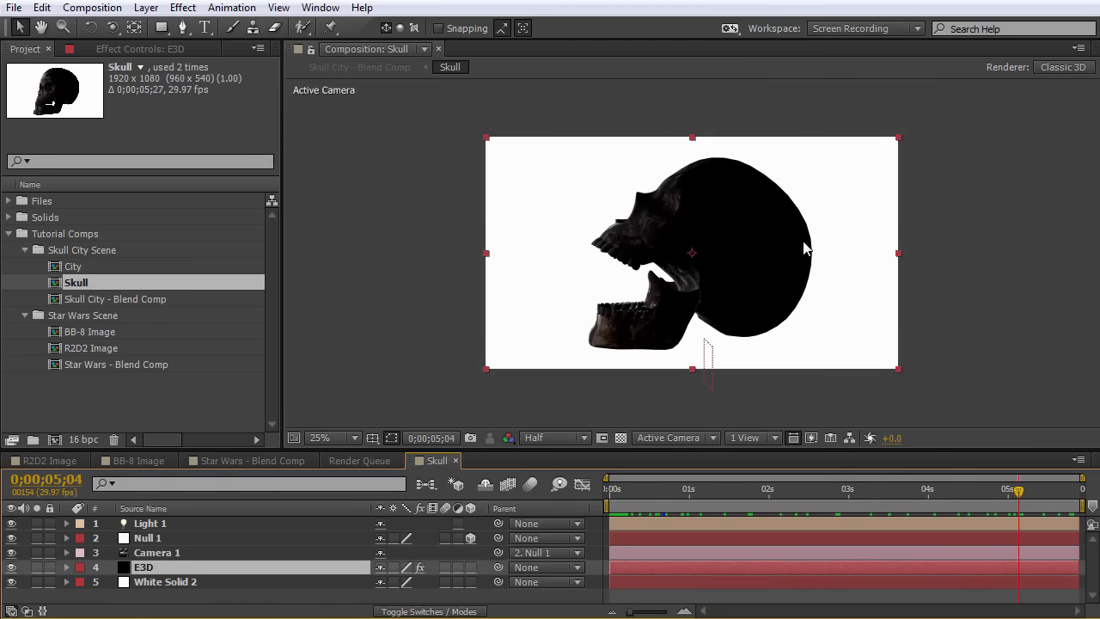
key("period")
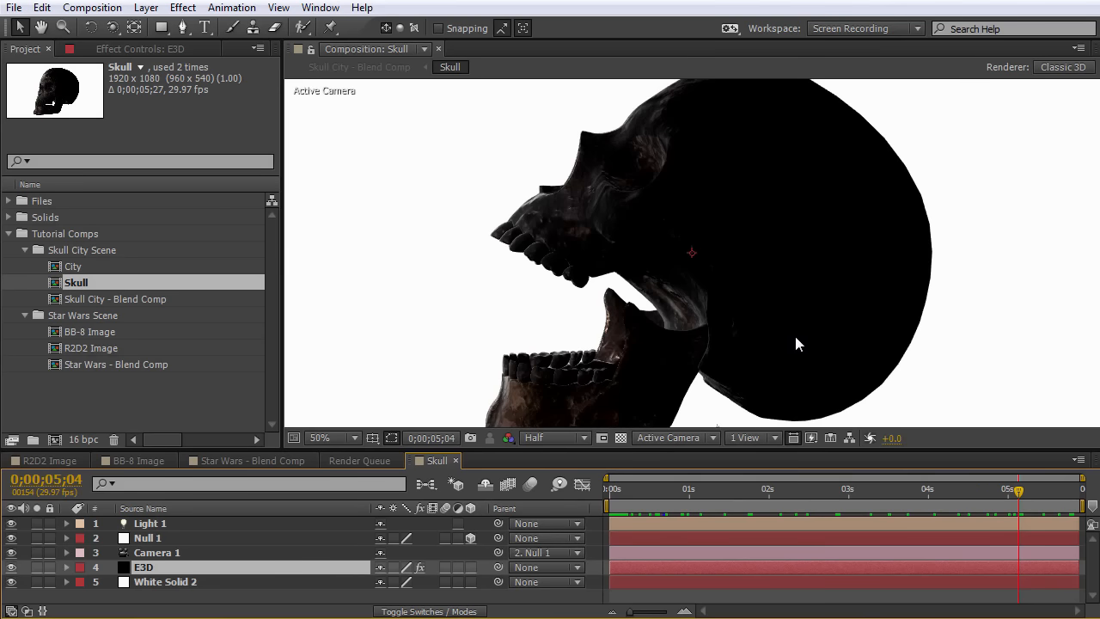
key("comma")
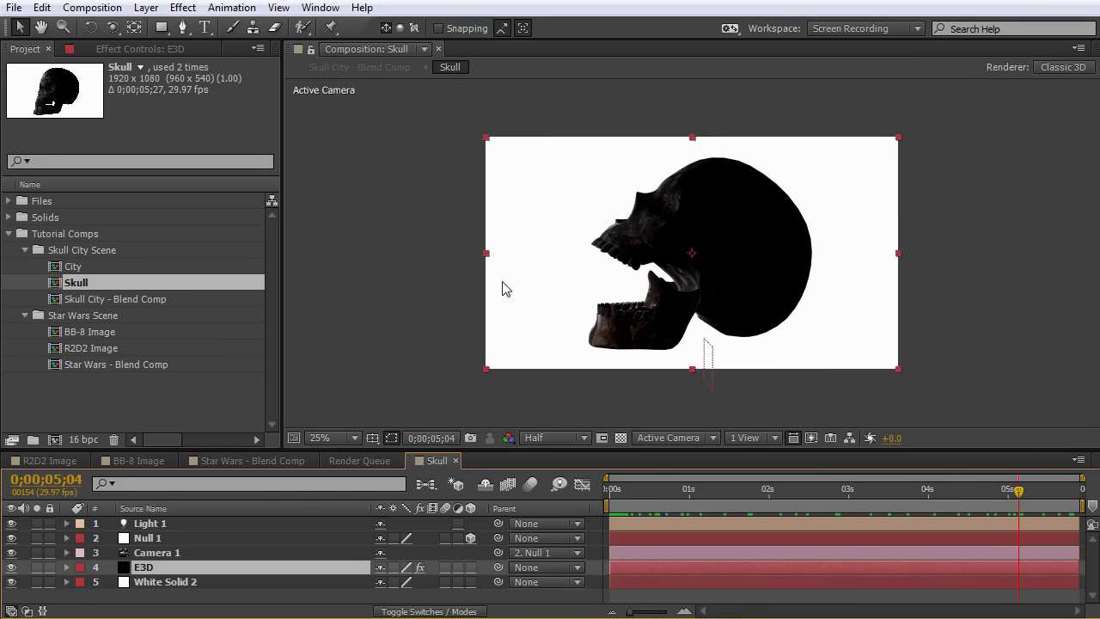
Open the City composition and hide the upper E3D layer that uses Screen blending.
left_click(77, 268)
double_click(77, 267)
key("period")
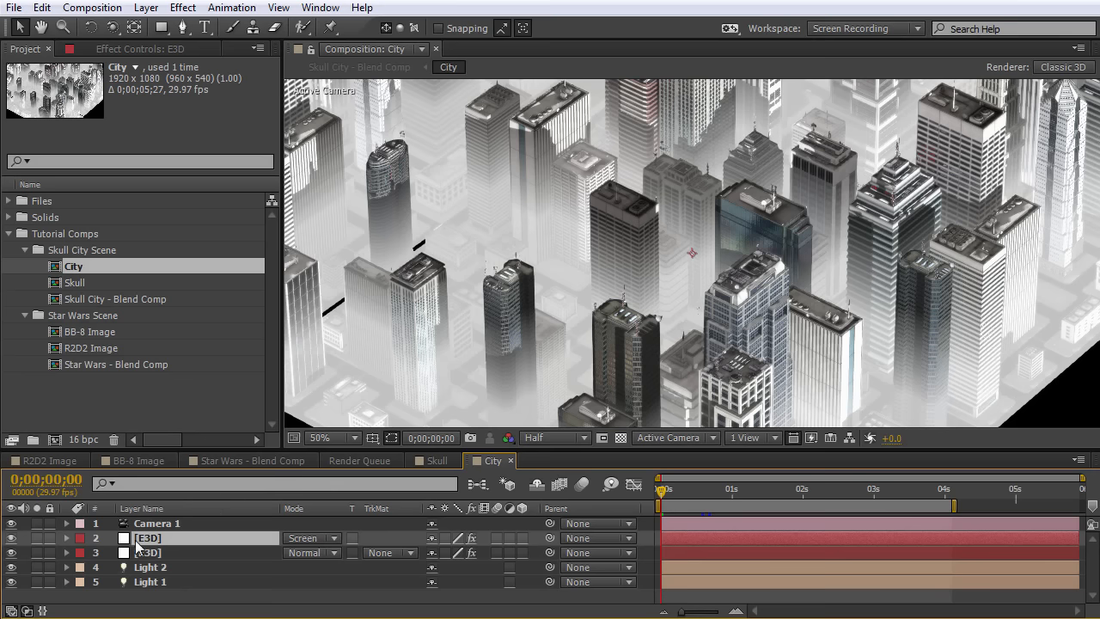
left_click(11, 538)
Disable Shadows in the Render Settings of the lower E3D layer's Element effect in the City composition.
left_click(149, 554)
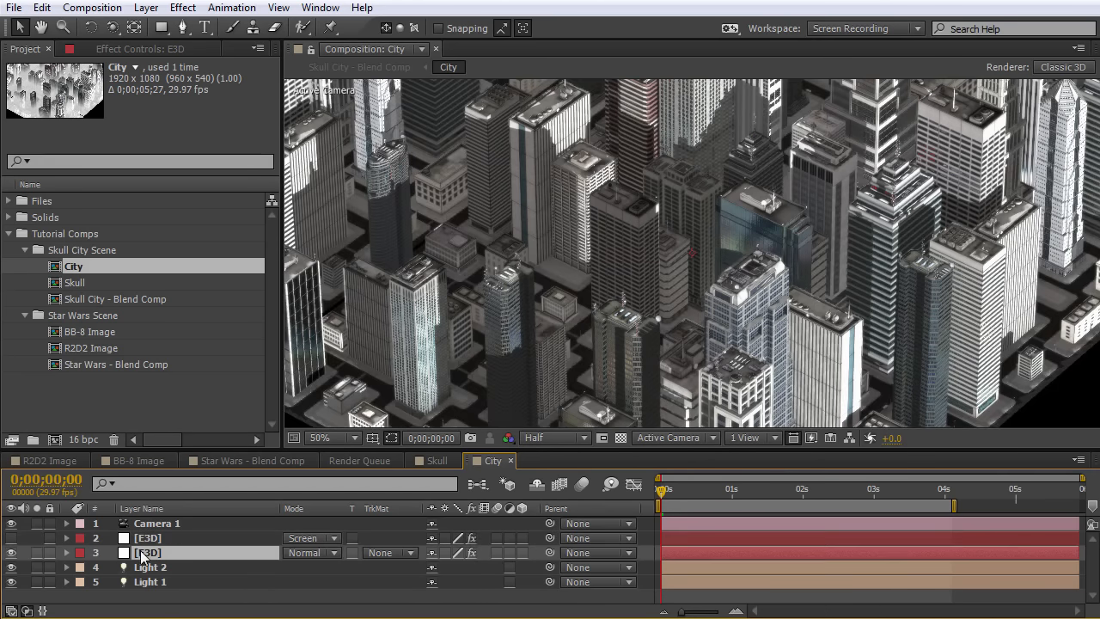
left_click(150, 47)
left_click_drag(275, 151, 275, 209)
left_click(159, 160)
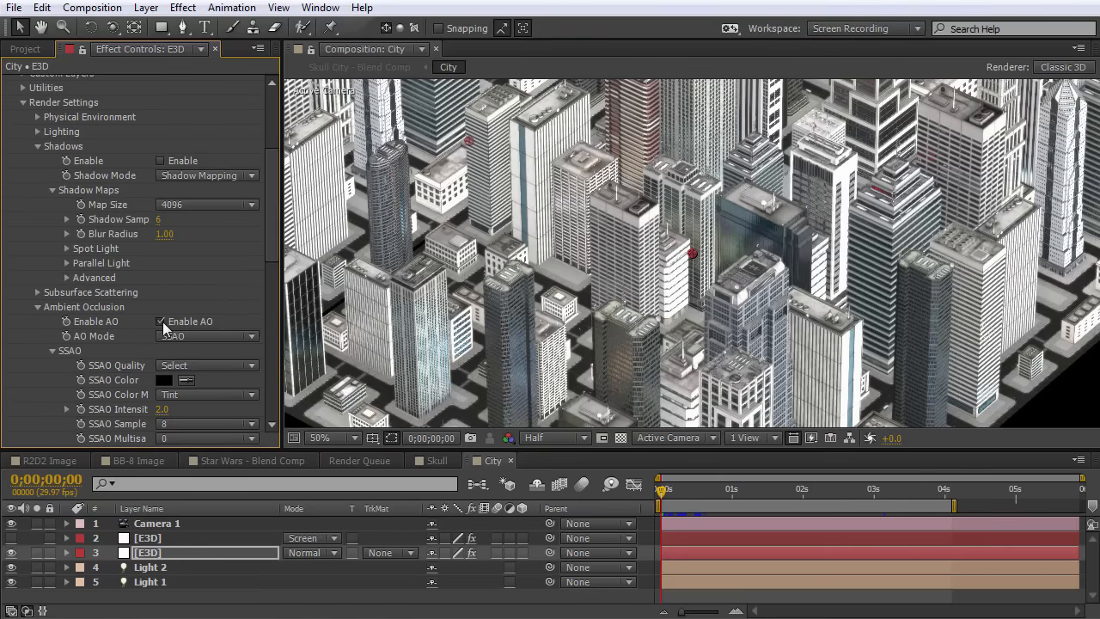
Disable Ambient Occlusion on the lower E3D layer and scrub the City composition to 0;00;03;16 to judge the unshaded buildings.
left_click(162, 321)
left_click_drag(668, 496, 613, 496)
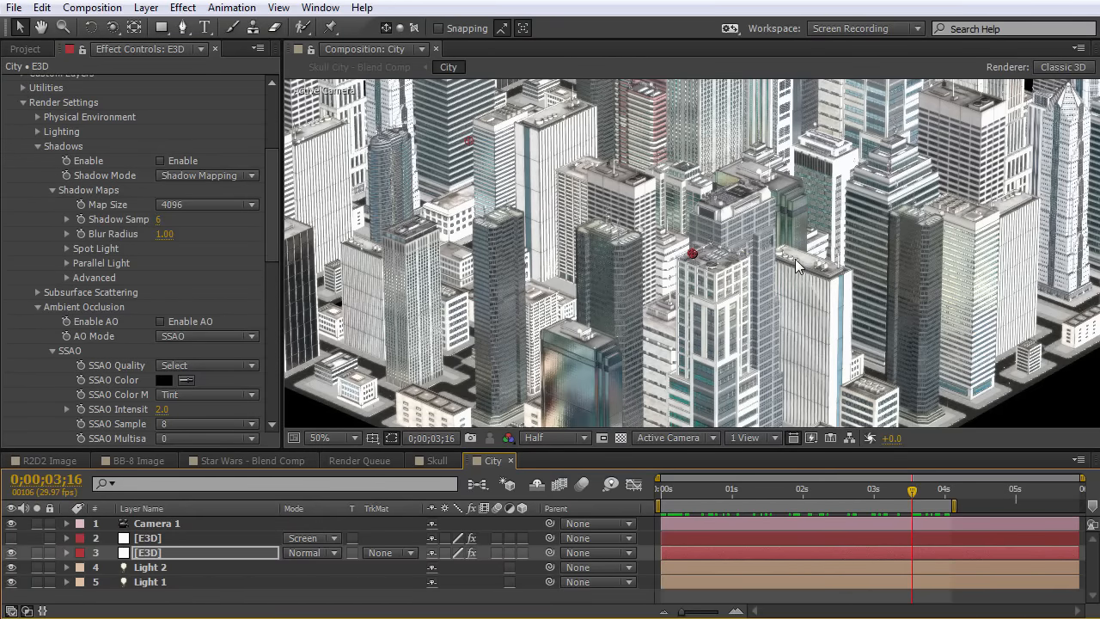
Re-enable Shadows and Ambient Occlusion in the Render Settings of the lower E3D layer's Element effect, then compare the city's shading.
left_click(160, 161)
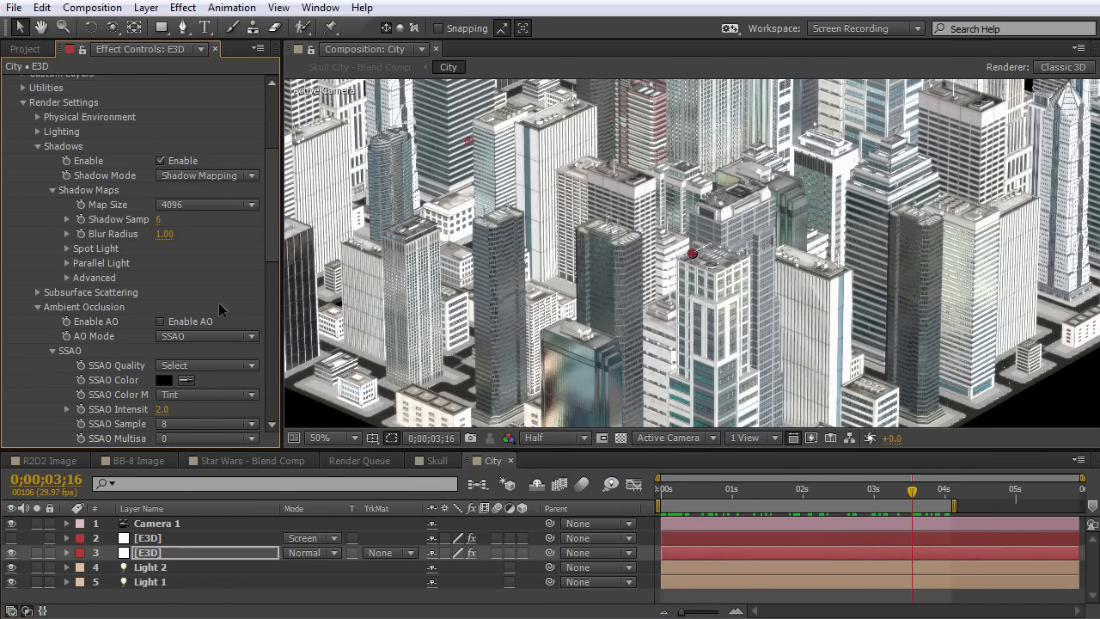
left_click(160, 322)
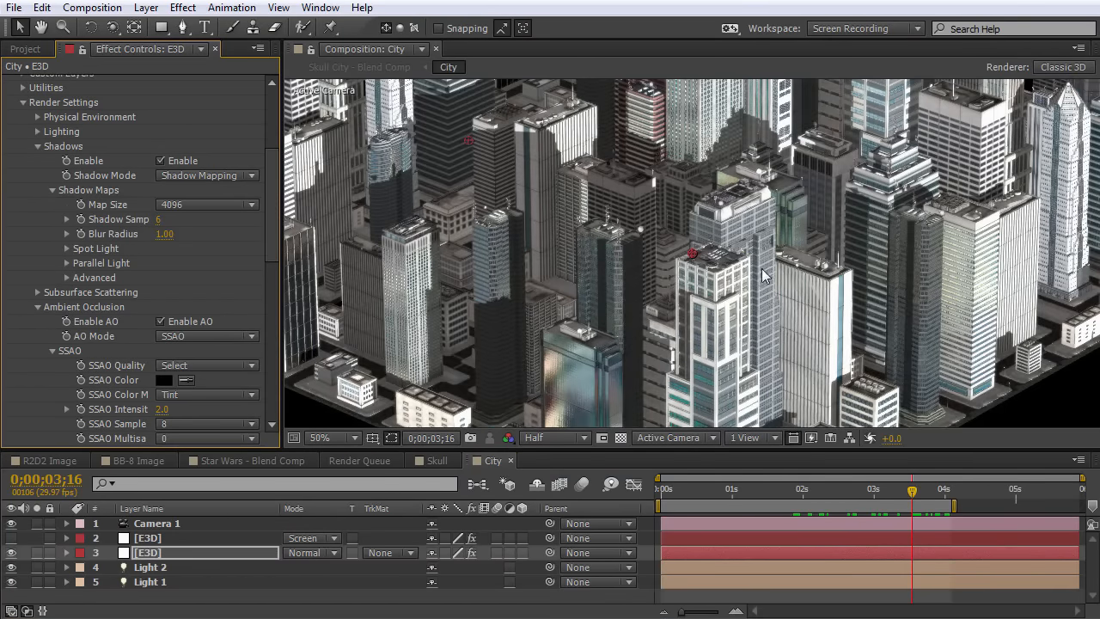
scroll(799, 348, "down", 2)
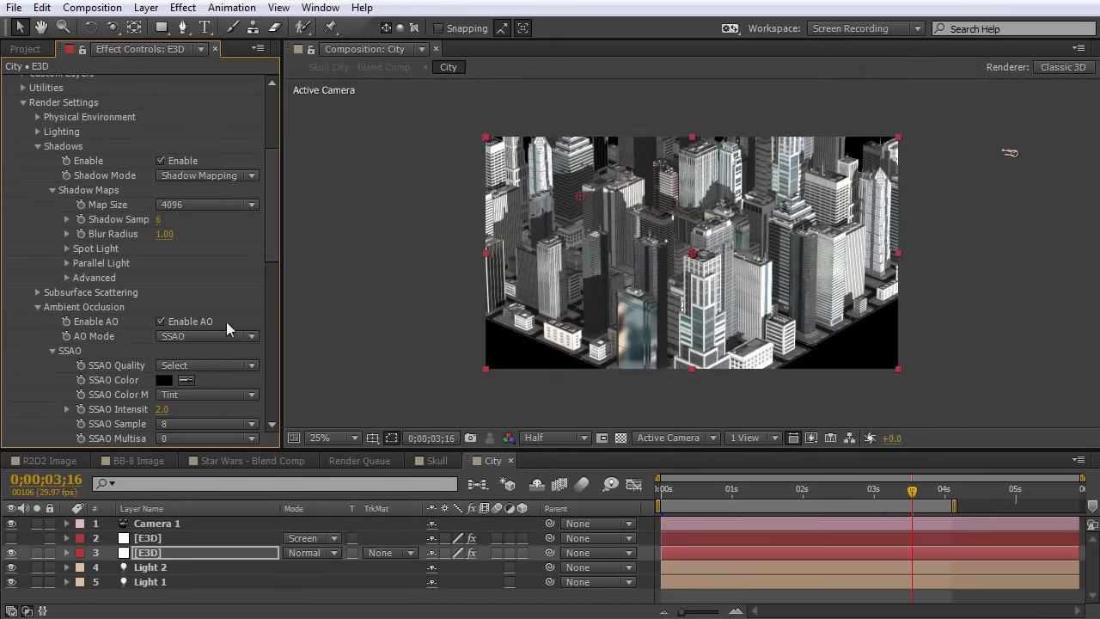
scroll(531, 332, "up", 2)
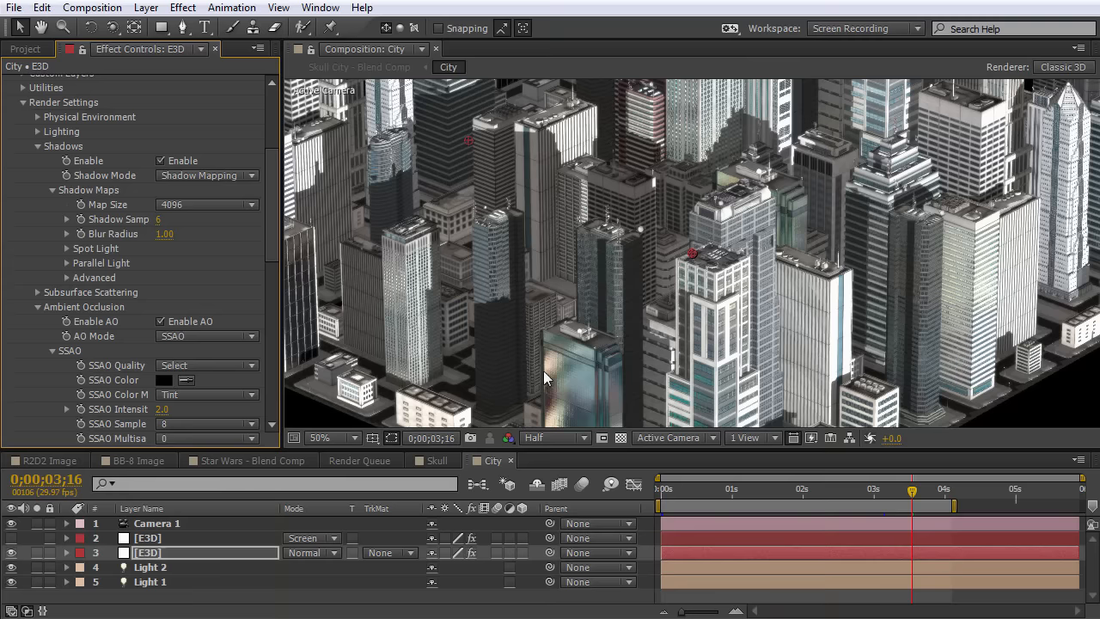
Open the Skull City - Blend Comp composition, examine its City layer up close, and return to the first frame.
scroll(258, 206, "up", 5)
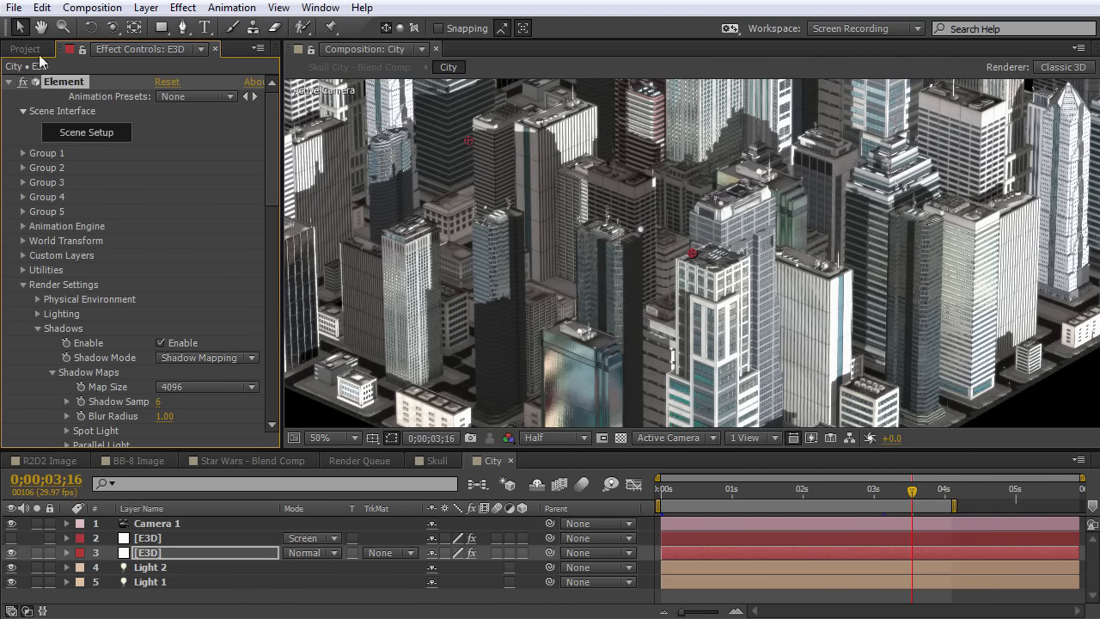
left_click(26, 49)
double_click(79, 300)
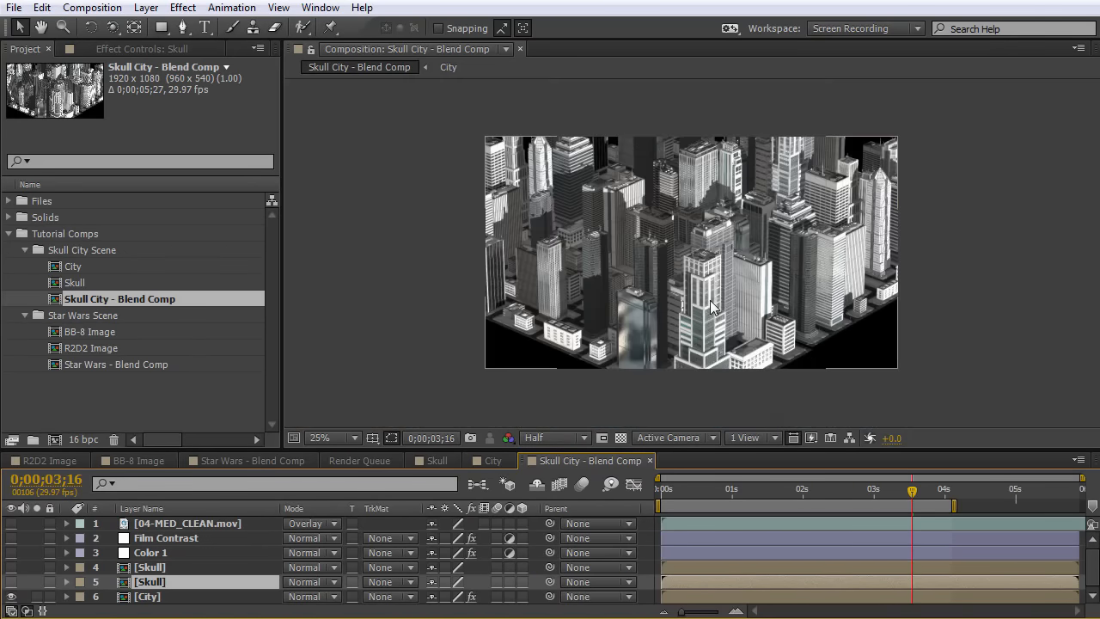
left_click(147, 596)
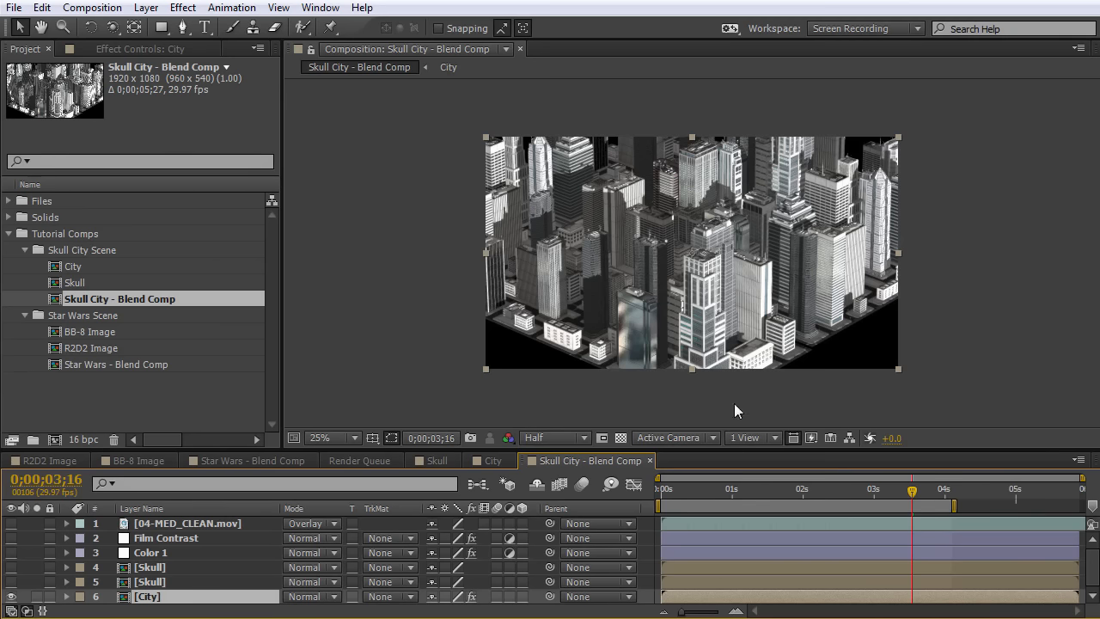
scroll(727, 332, "up", 2)
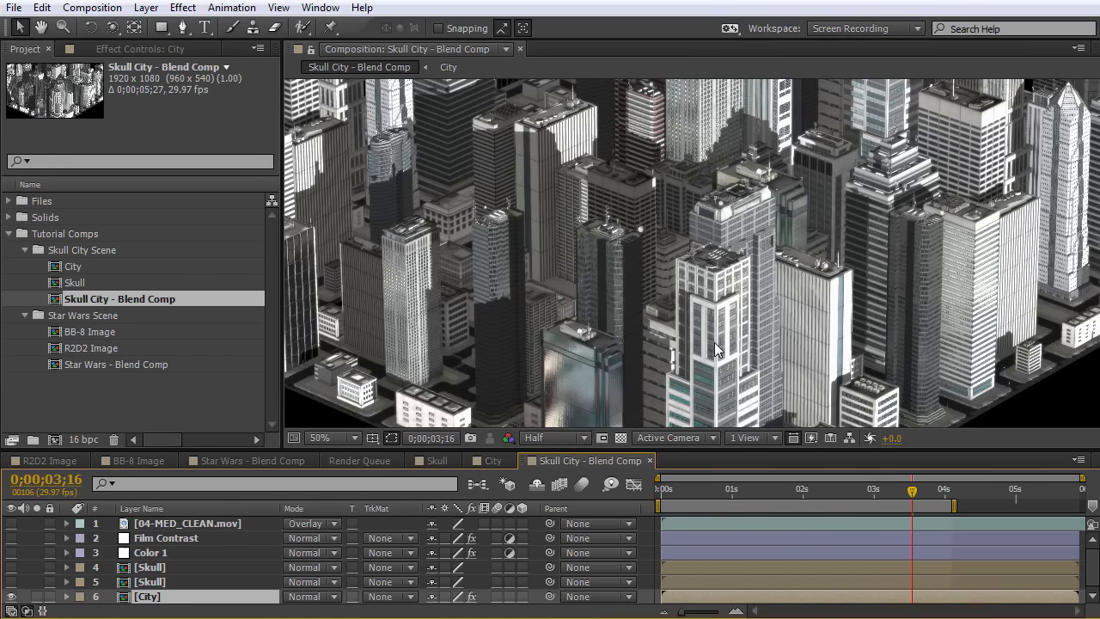
key("comma")
key("Home")
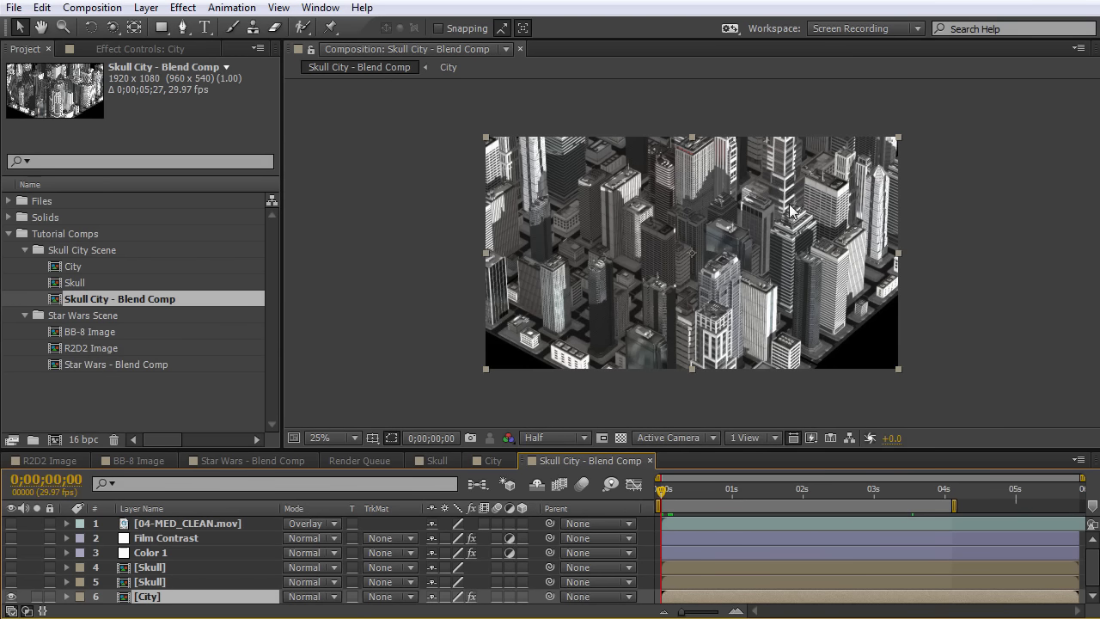
Show the lower Skull layer above City and set its blending mode to Screen.
left_click(12, 582)
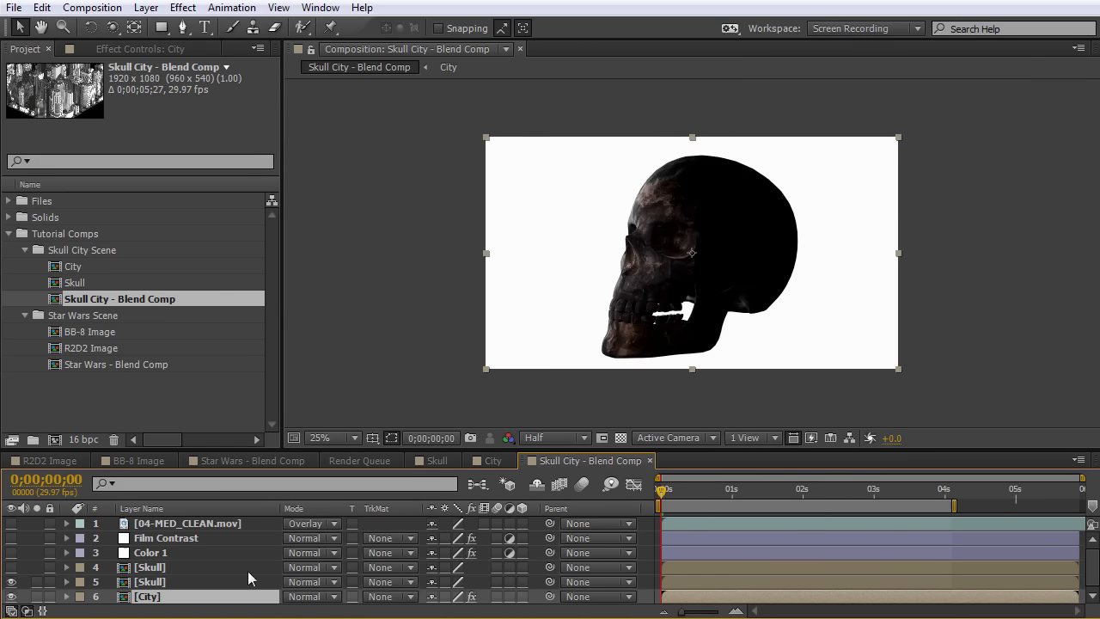
left_click(159, 581)
left_click(311, 581)
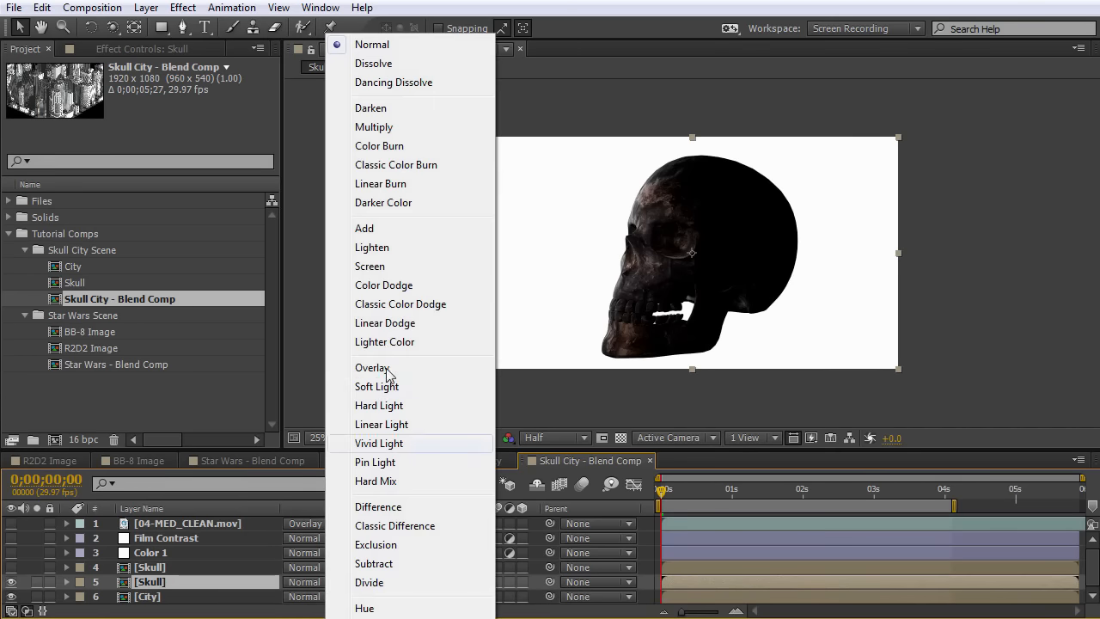
left_click(370, 267)
key("period")
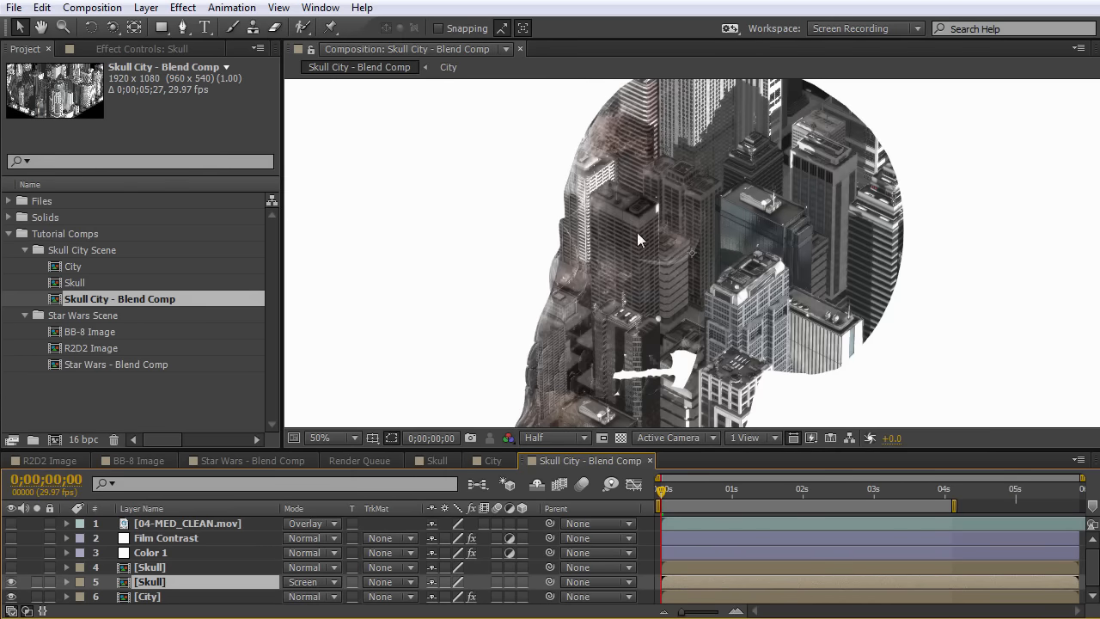
Scrub the blend composition through to 0;00;03;13 and examine how the city fills the moving skull.
left_click(704, 494)
left_click(787, 486)
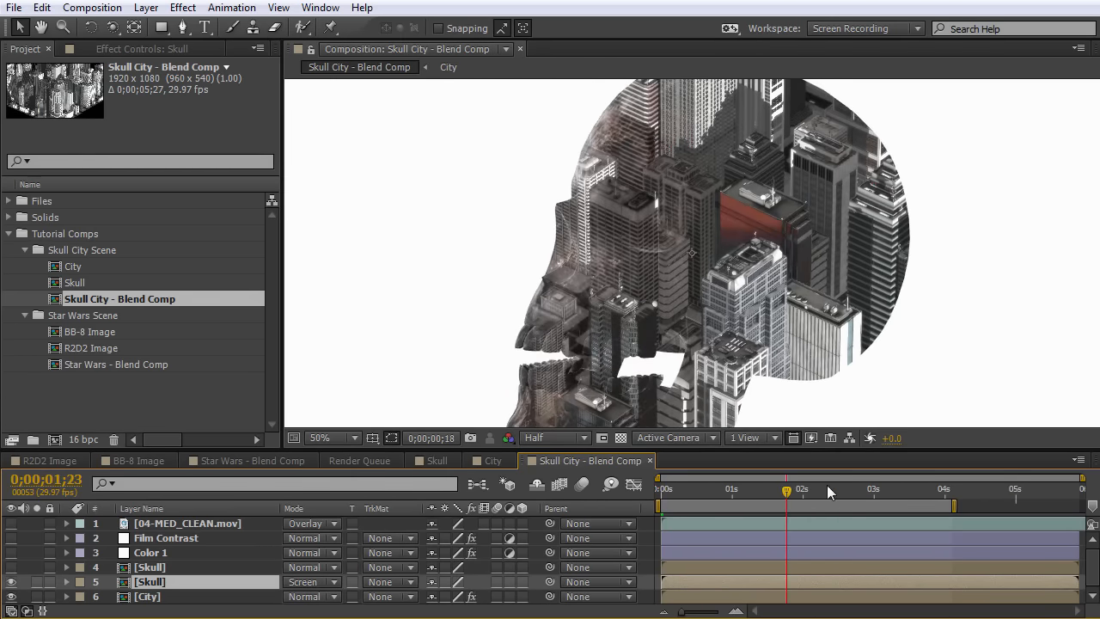
left_click(855, 483)
left_click(905, 489)
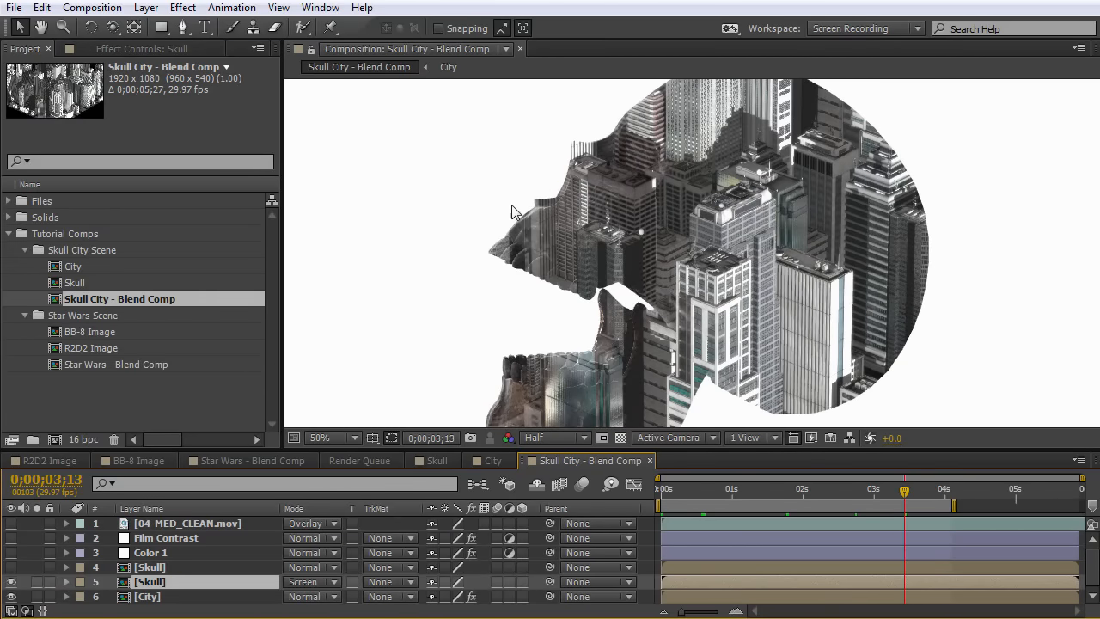
Show the upper Skull layer and check its opacity.
left_click(141, 569)
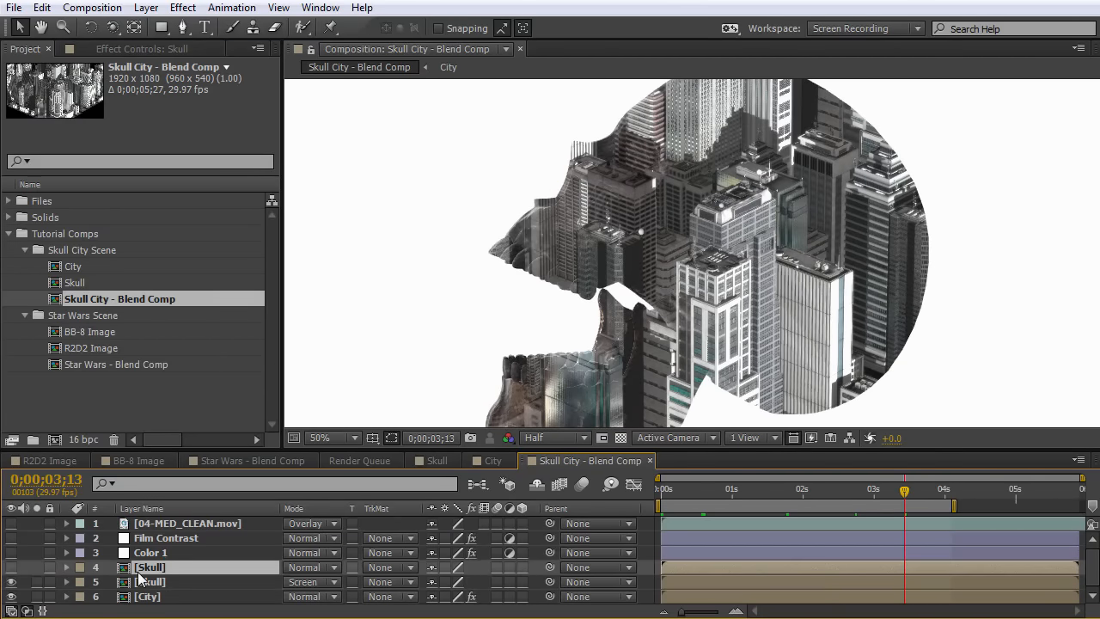
left_click(11, 568)
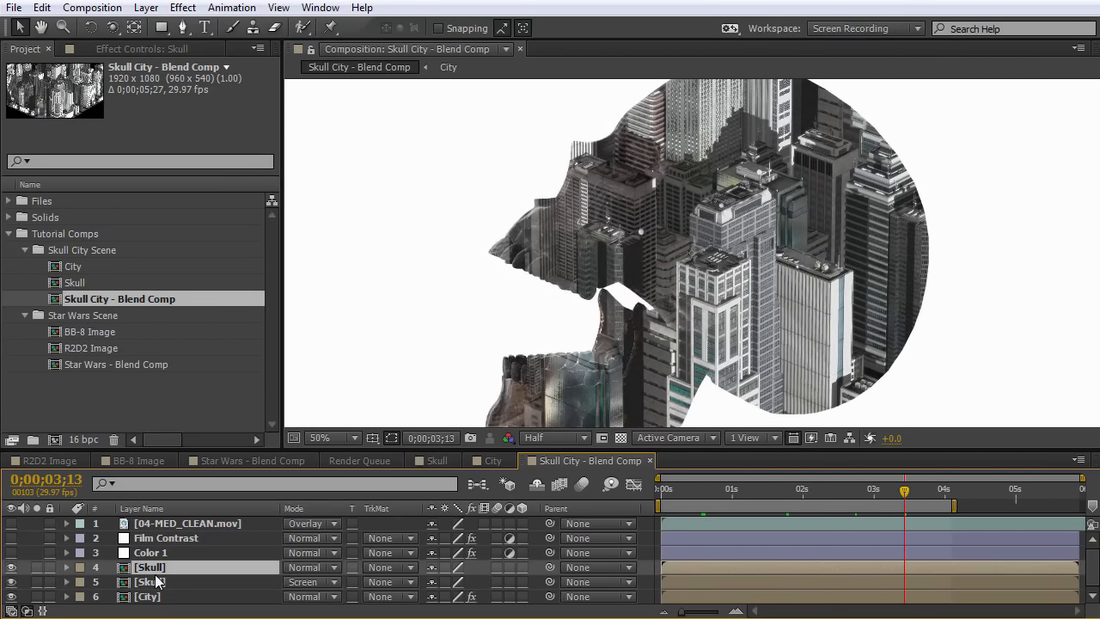
key("t")
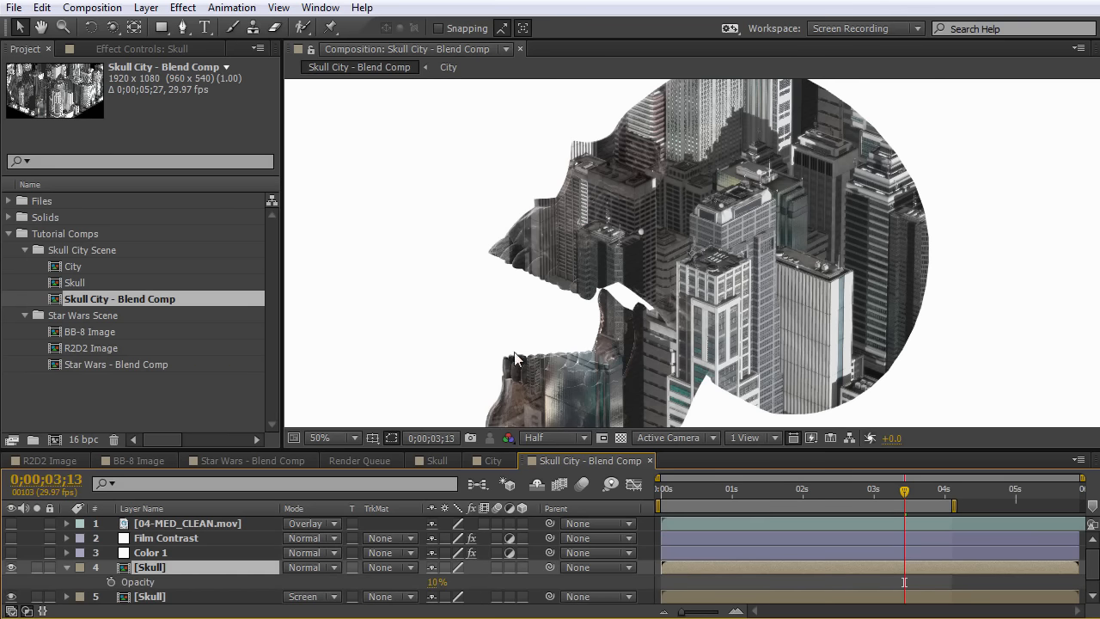
key("t")
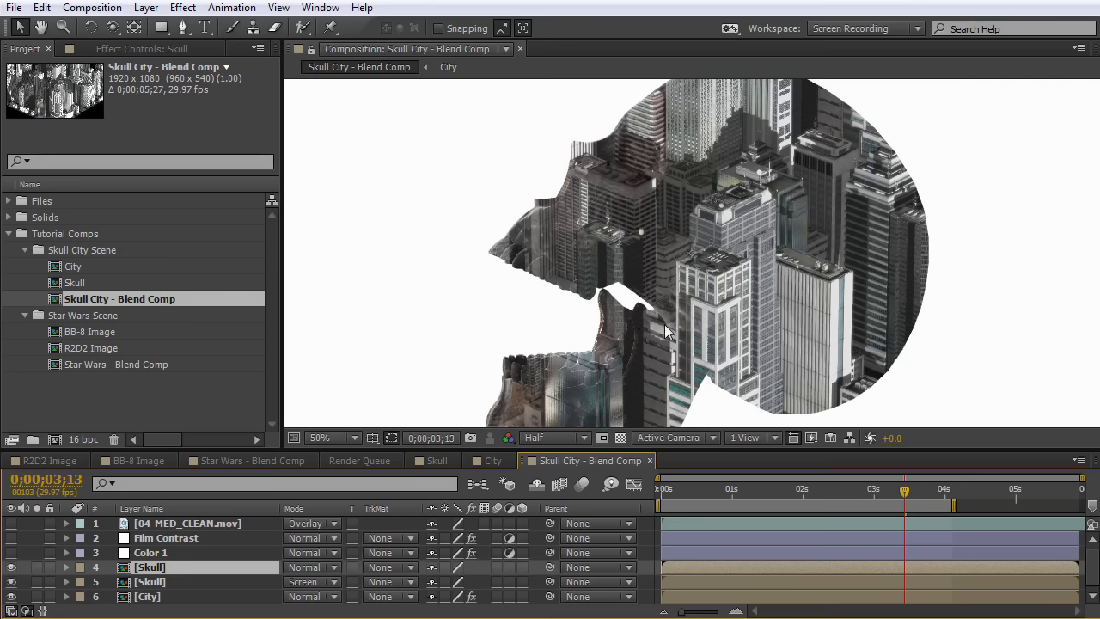
Show the Film Contrast and Color 1 adjustment layers and the 04-MED_CLEAN.mov overlay layer.
left_click(10, 538)
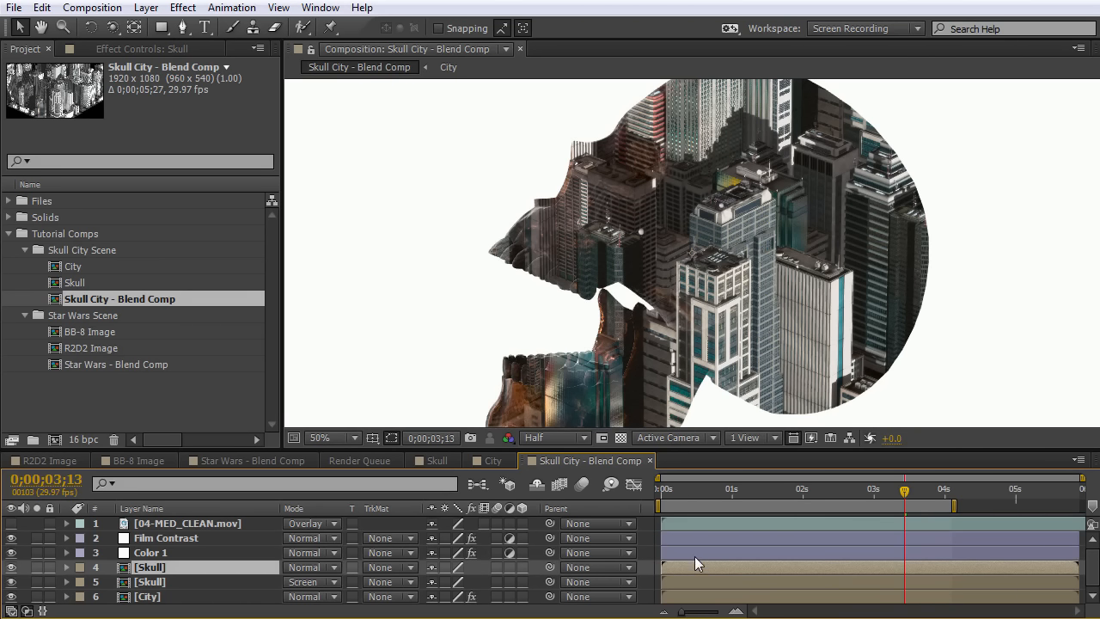
left_click(169, 526)
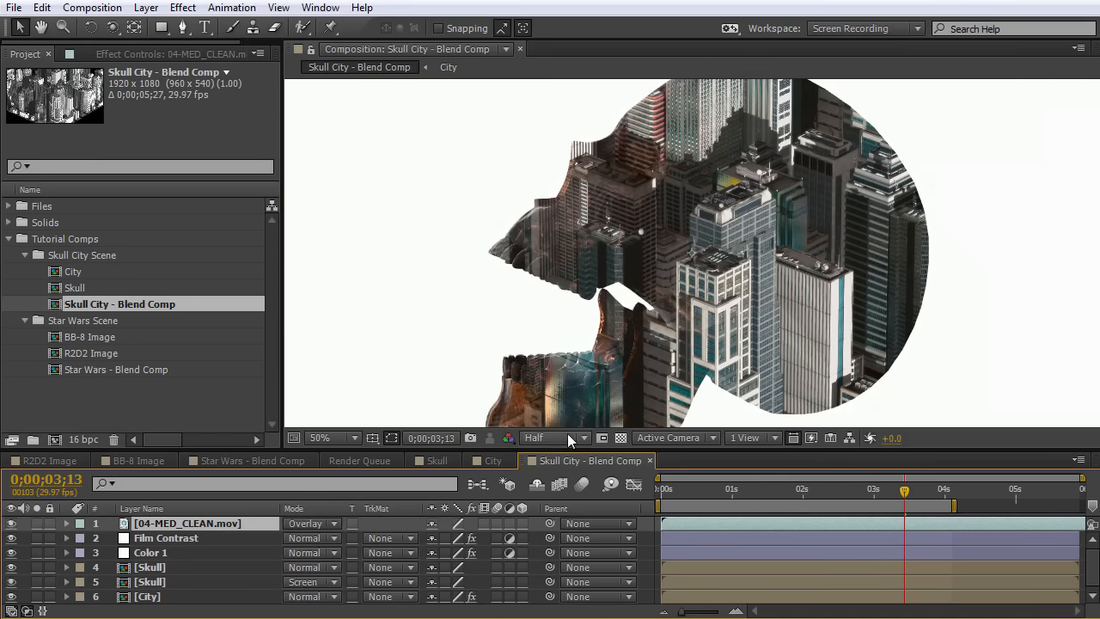
key("comma")
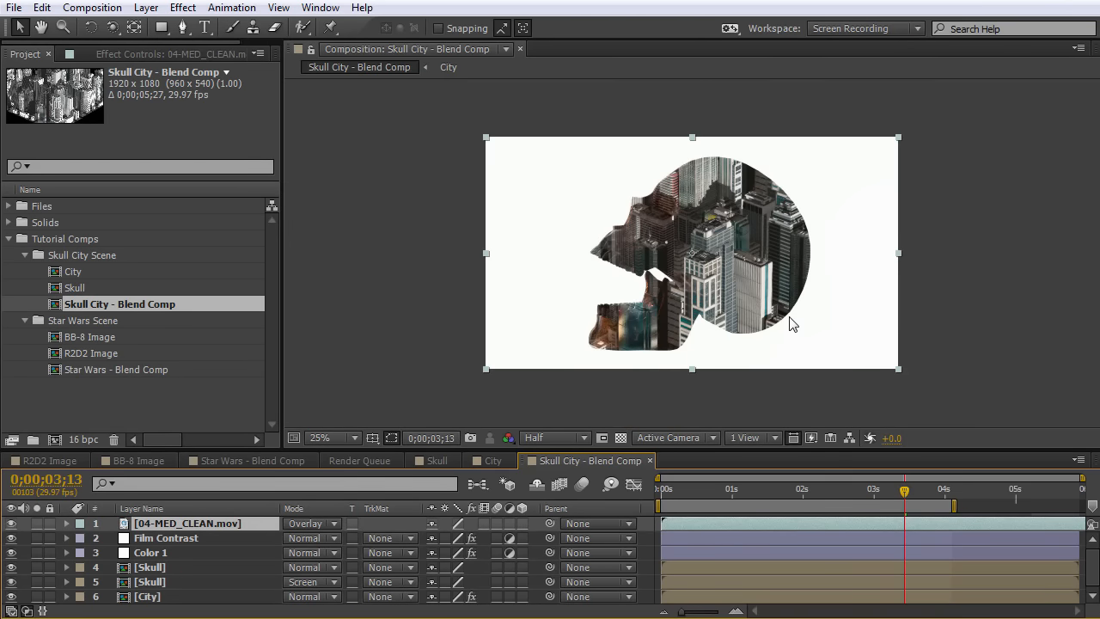
Scrub the graded composite to 0;00;00;16 and examine the skull and city up close.
left_click(685, 498)
key("period")
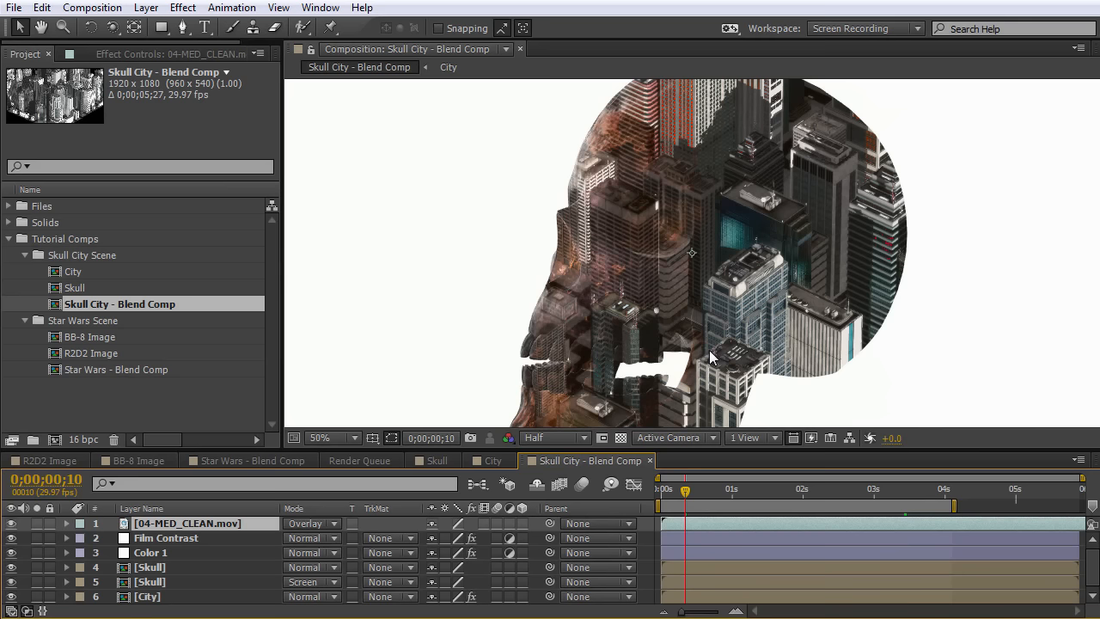
left_click_drag(684, 491, 699, 493)
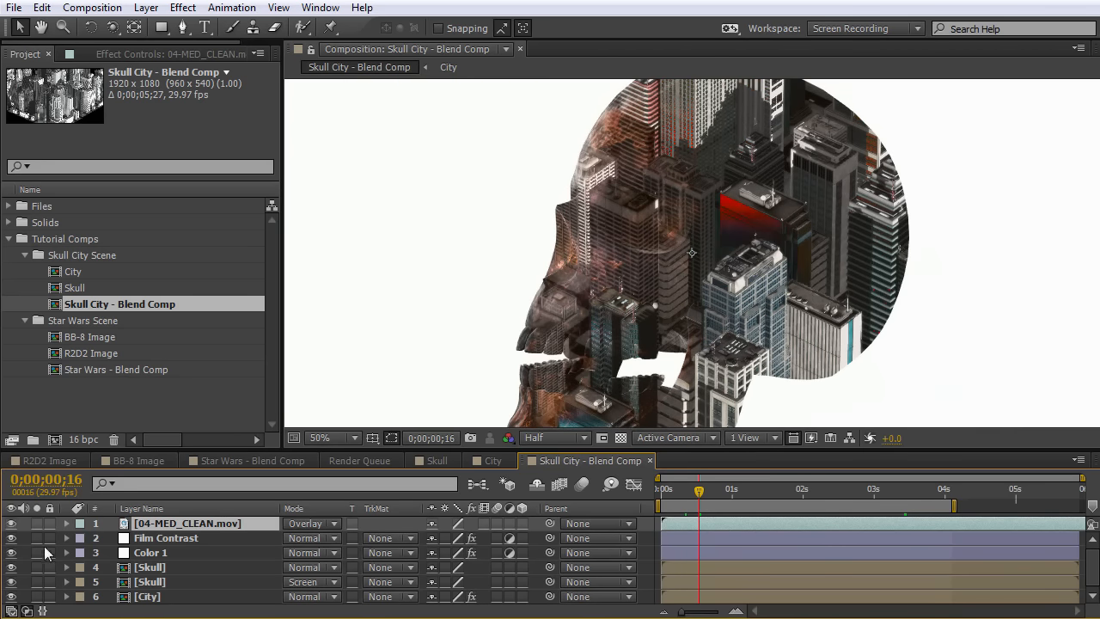
Toggle the Film Contrast layer off and on to compare the grade, leaving it visible and all layers deselected.
left_click(11, 538)
left_click(11, 538)
left_click(11, 538)
left_click(11, 538)
key("comma")
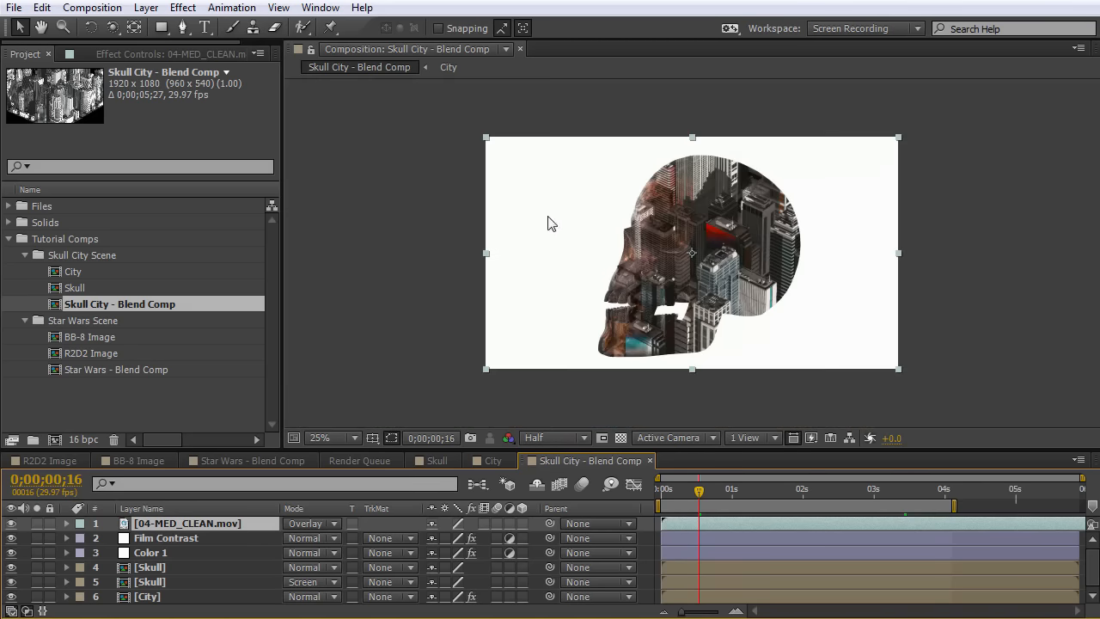
left_click(12, 538)
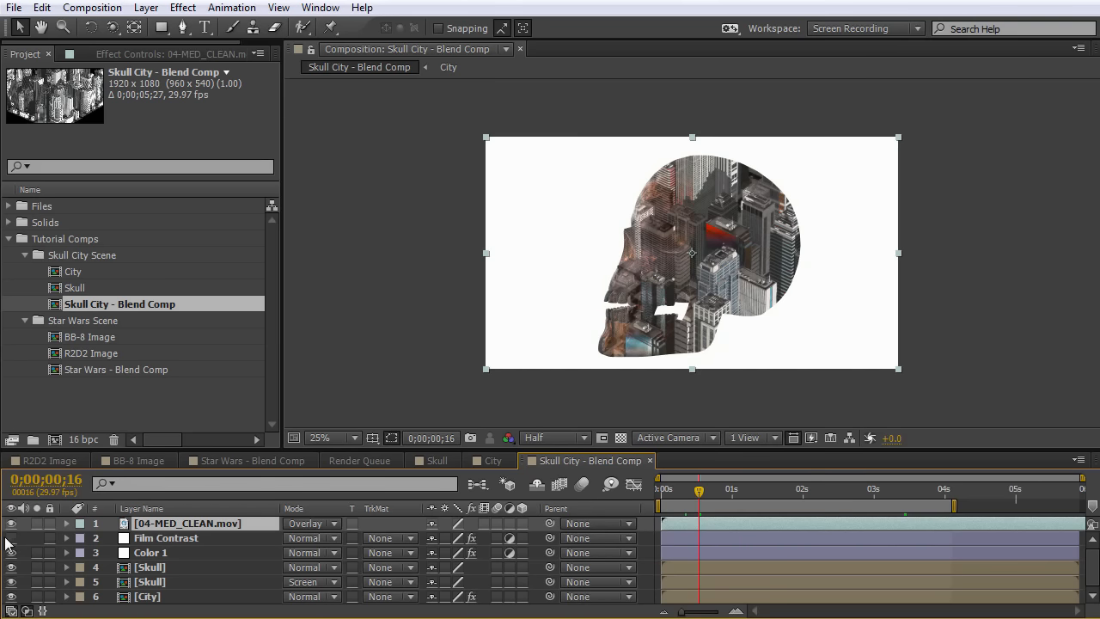
key("F2")
left_click(11, 538)
key("period")
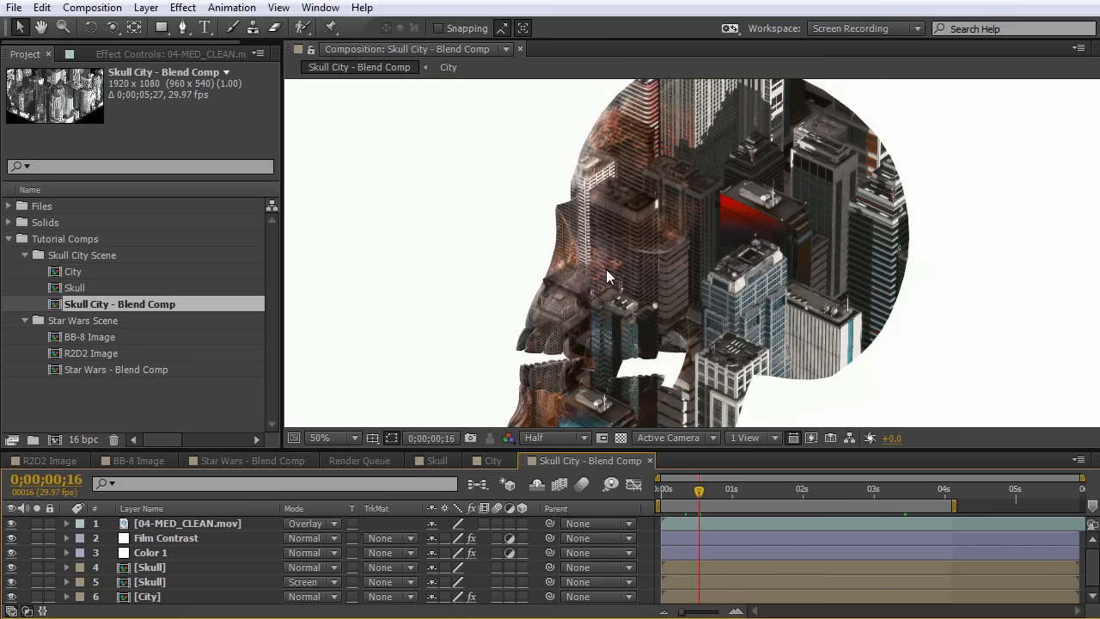